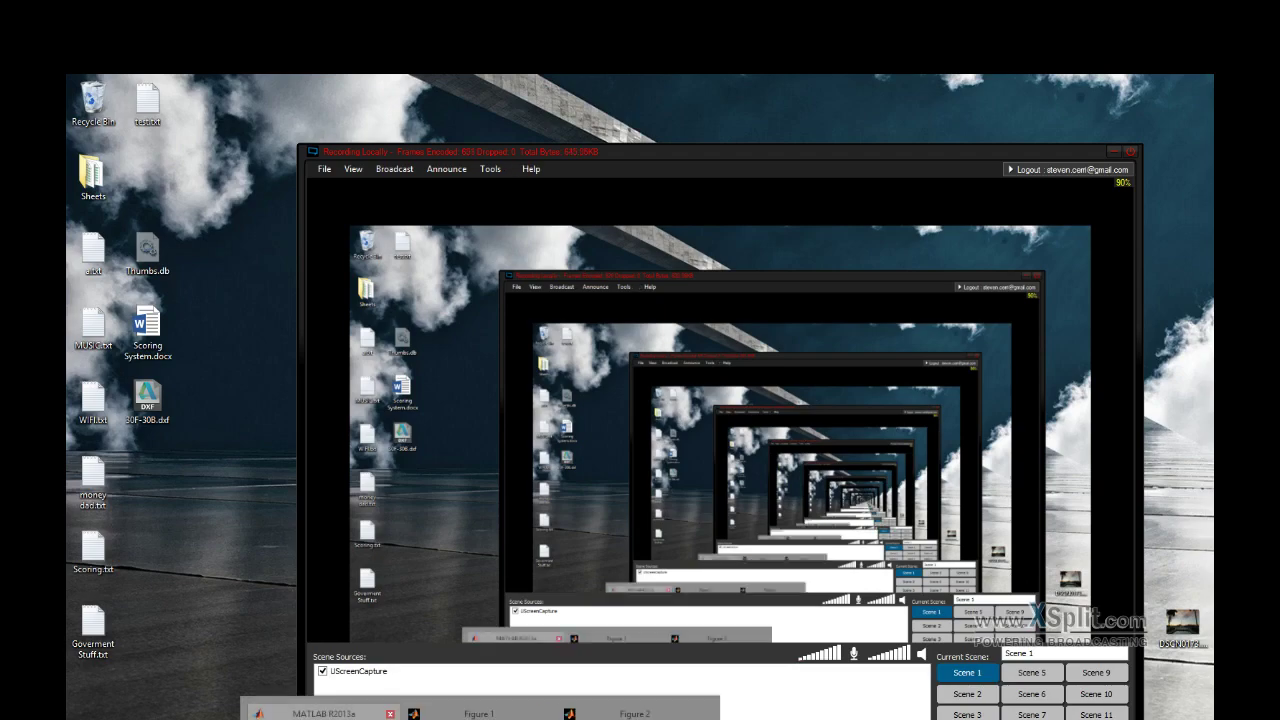
Step: Switch to MATLAB and run the Shape_Creator_V2.m script
click(380, 714)
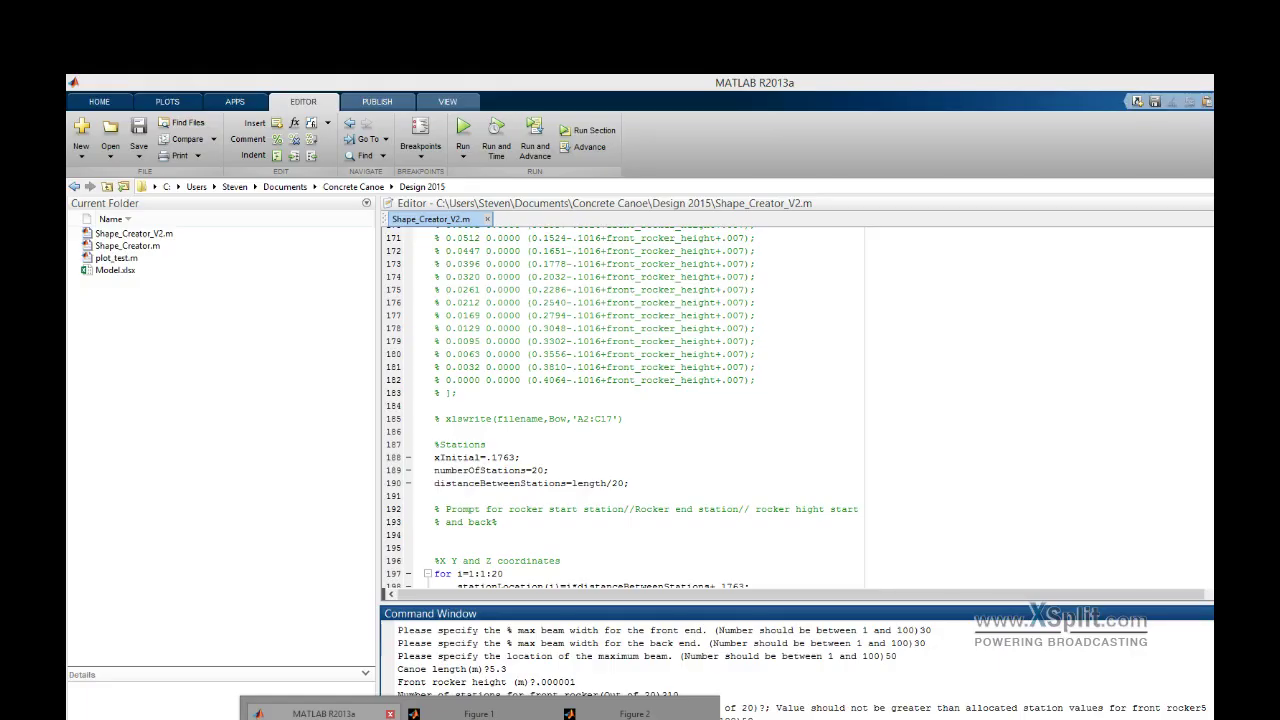
click(380, 714)
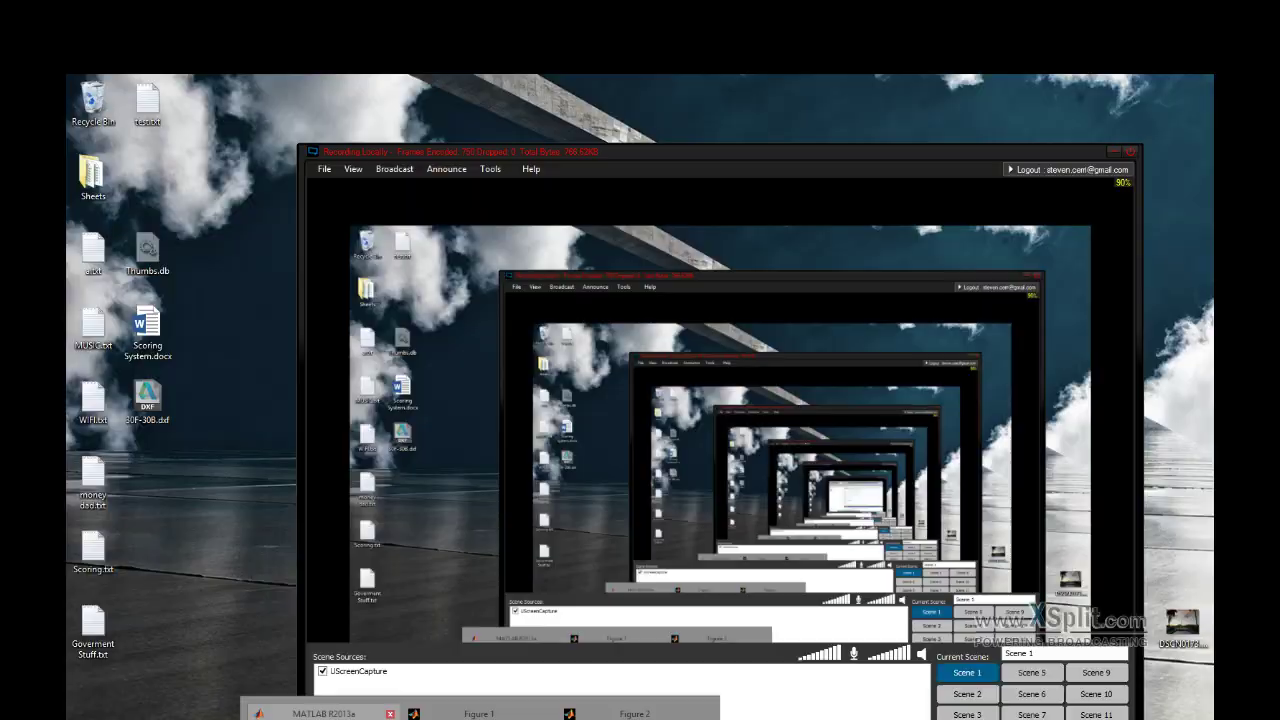
click(380, 714)
click(463, 130)
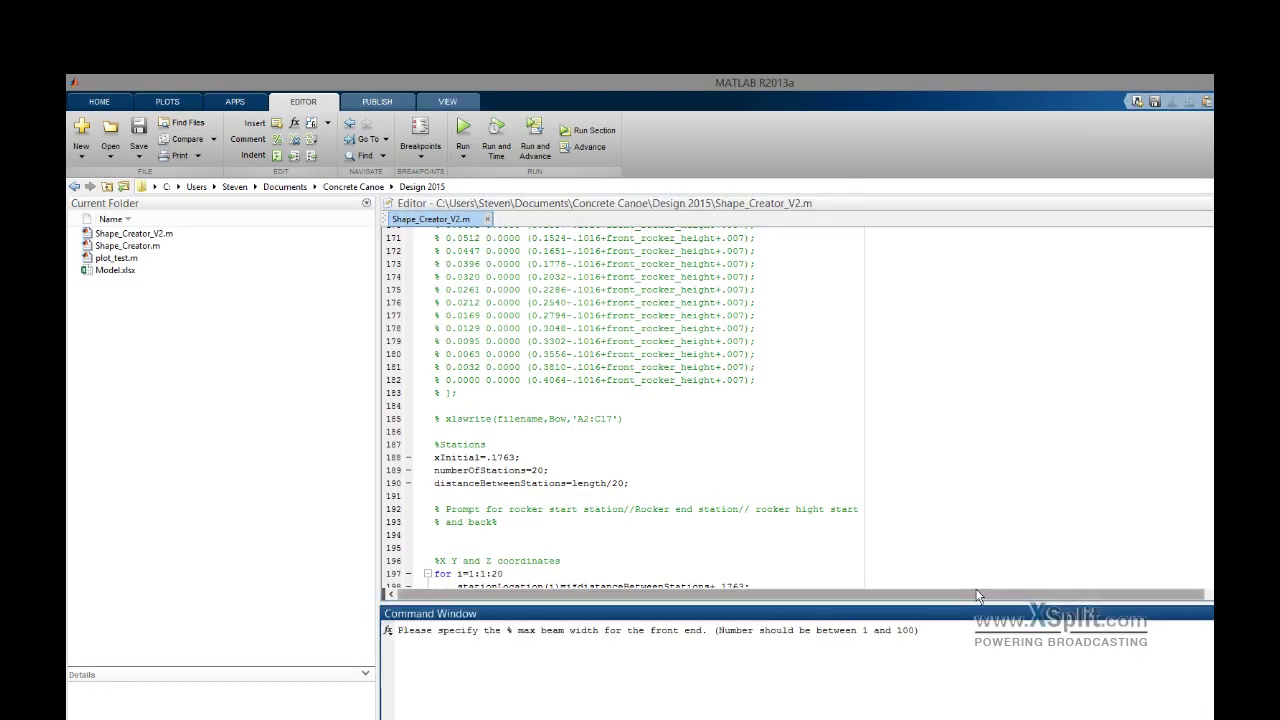
Step: Enter 50 for the front-end beam width percentage, the back-end beam width percentage and the maximum beam location
text(50)
key(Return)
text(50)
key(Return)
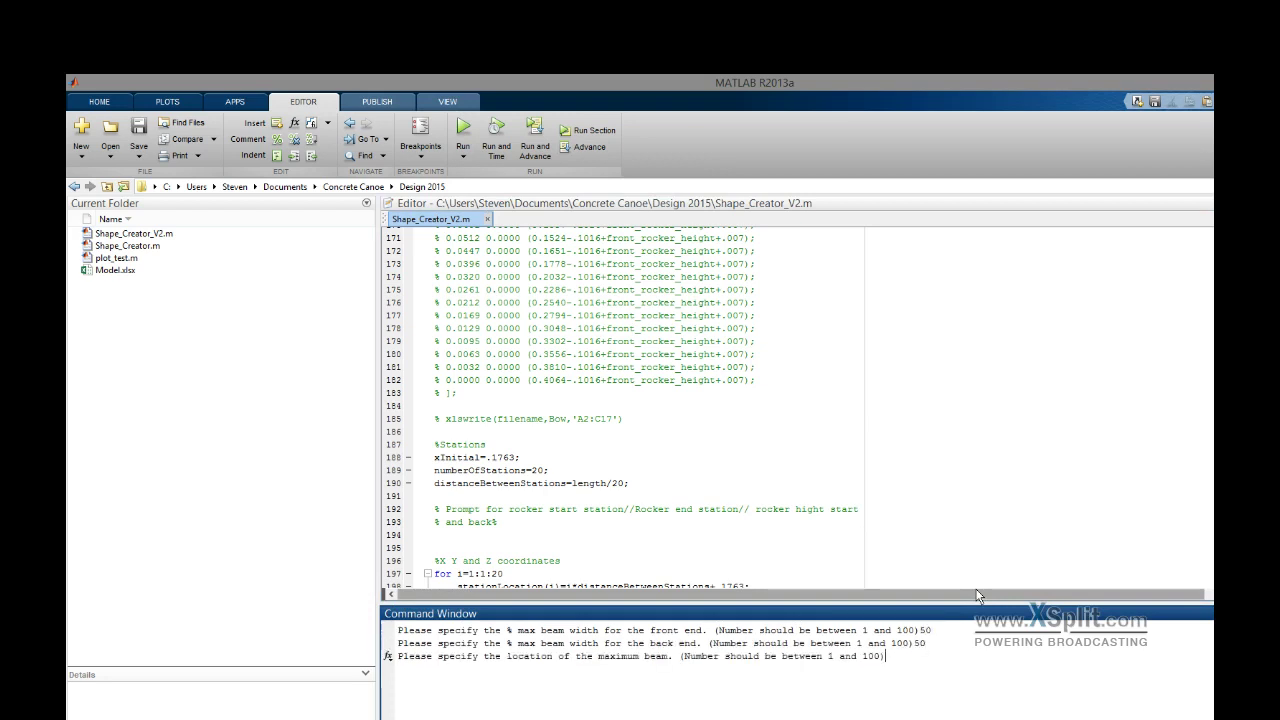
text(50)
key(Return)
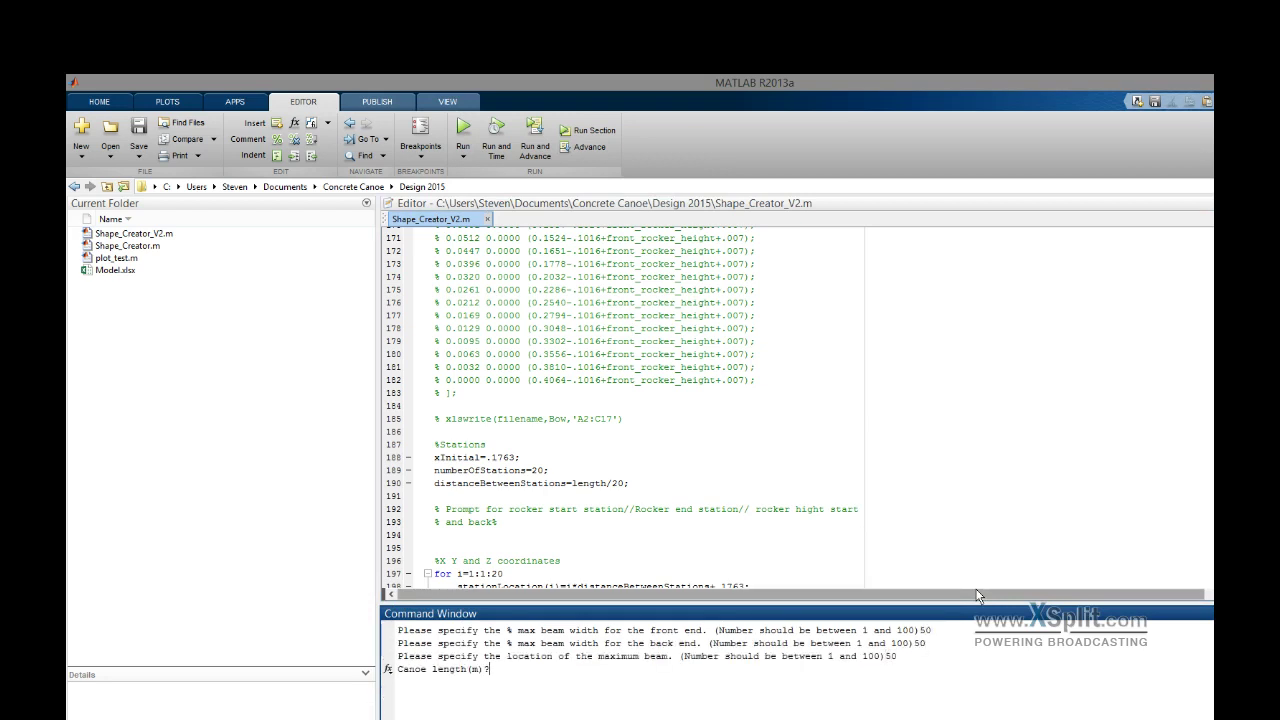
Step: Enter canoe length 5.3 m, front rocker height .00001 m, 10 front rocker stations and middle spline location 5
text(5.3)
key(Return)
text(.00001)
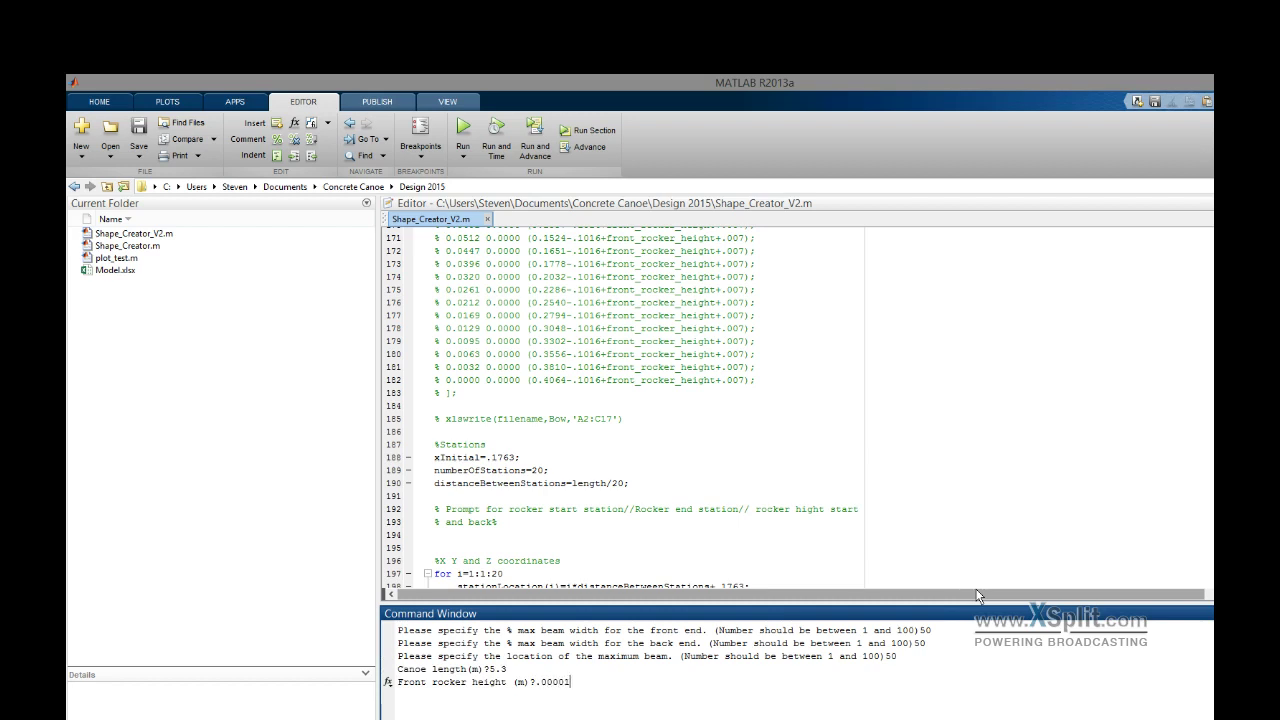
key(Return)
text(10)
key(Return)
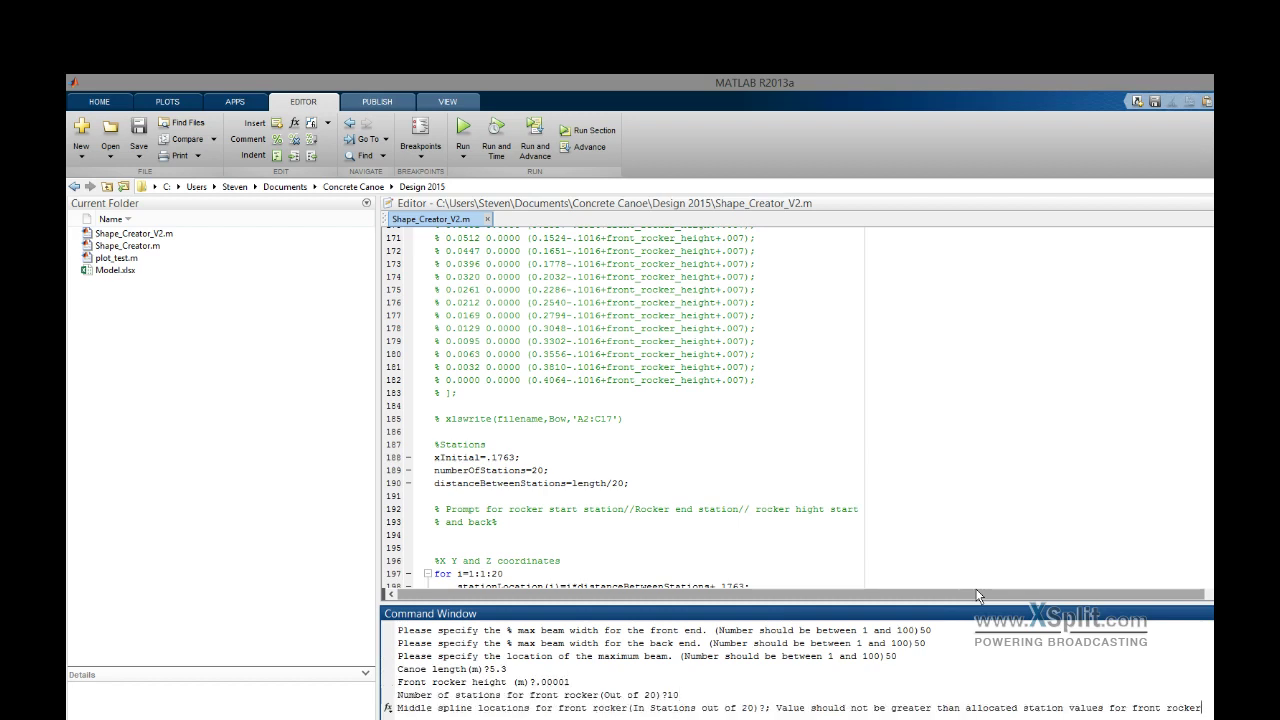
text(5)
key(Return)
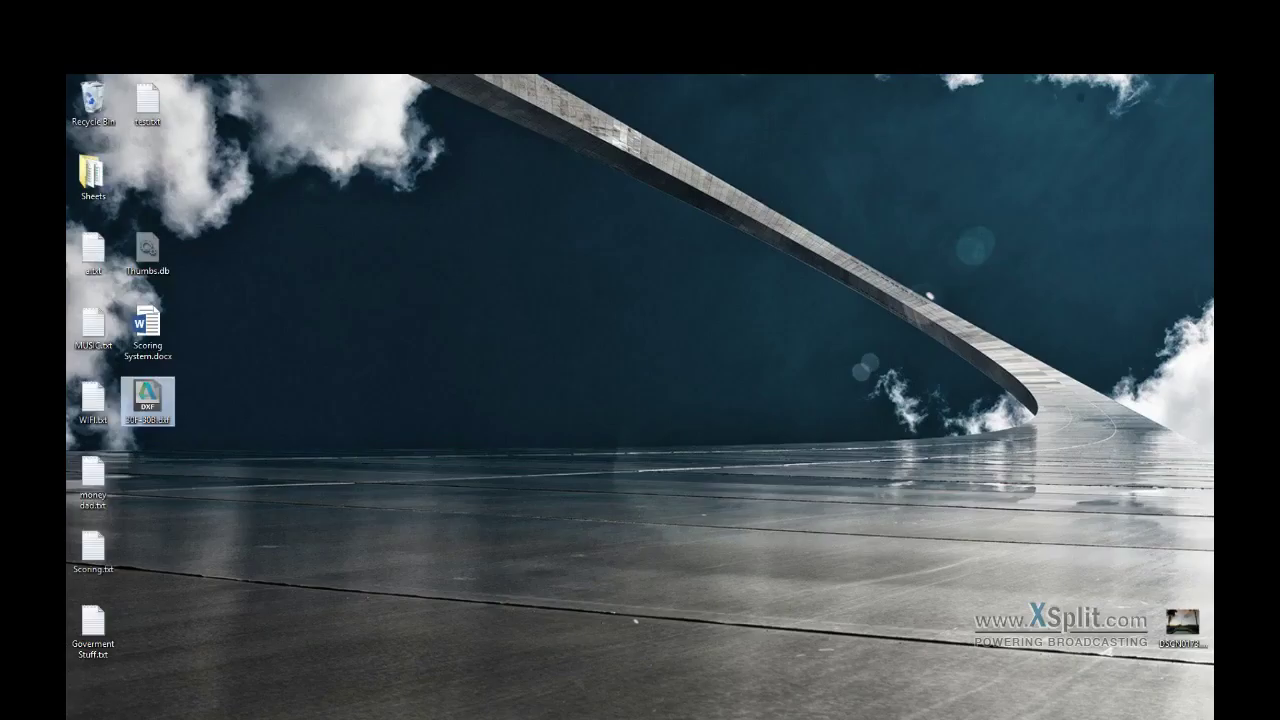
Step: Create a folder on the desktop, place it near the middle and name it NEW MODEL
click(951, 438)
right_click(951, 438)
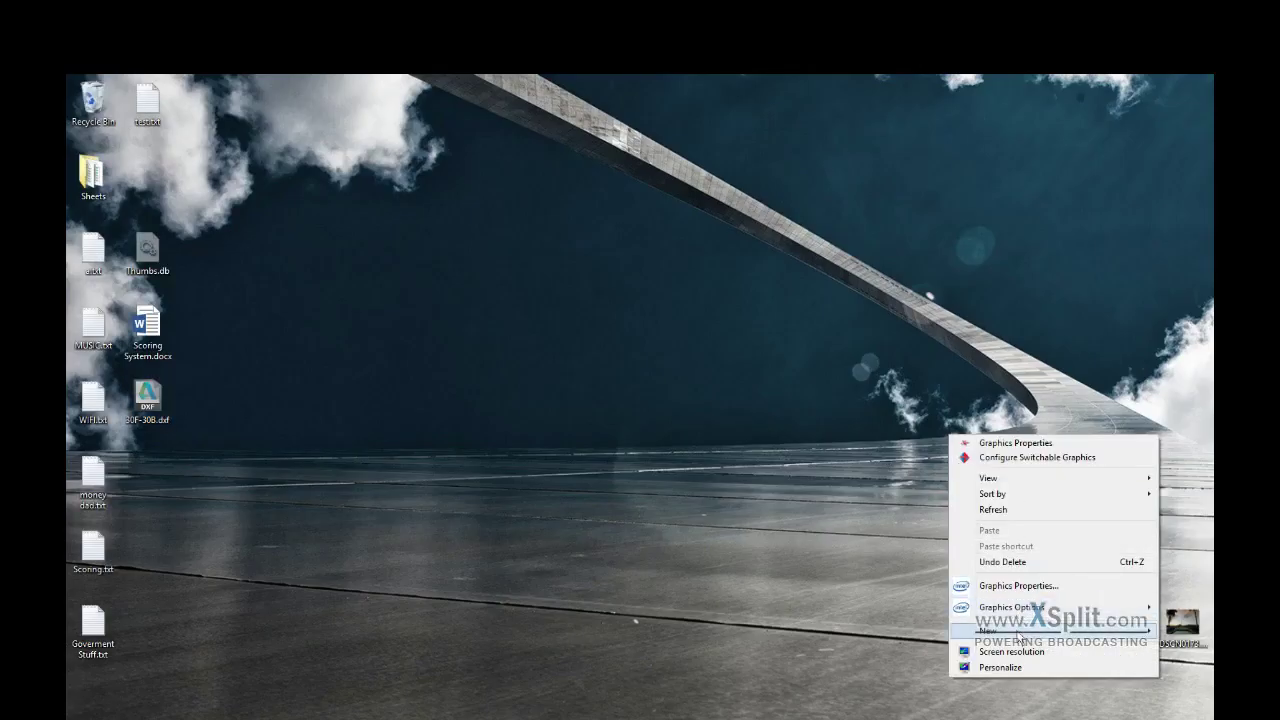
click(1190, 632)
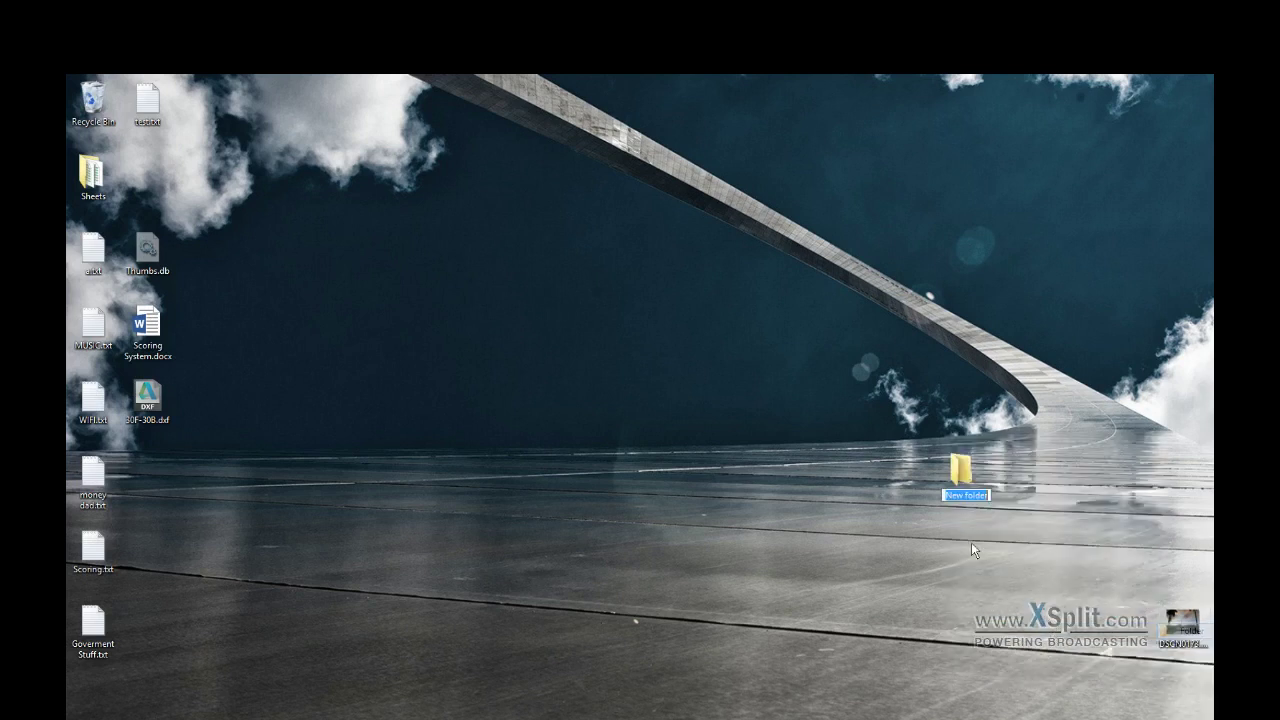
drag(960, 470, 746, 328)
double_click(755, 343)
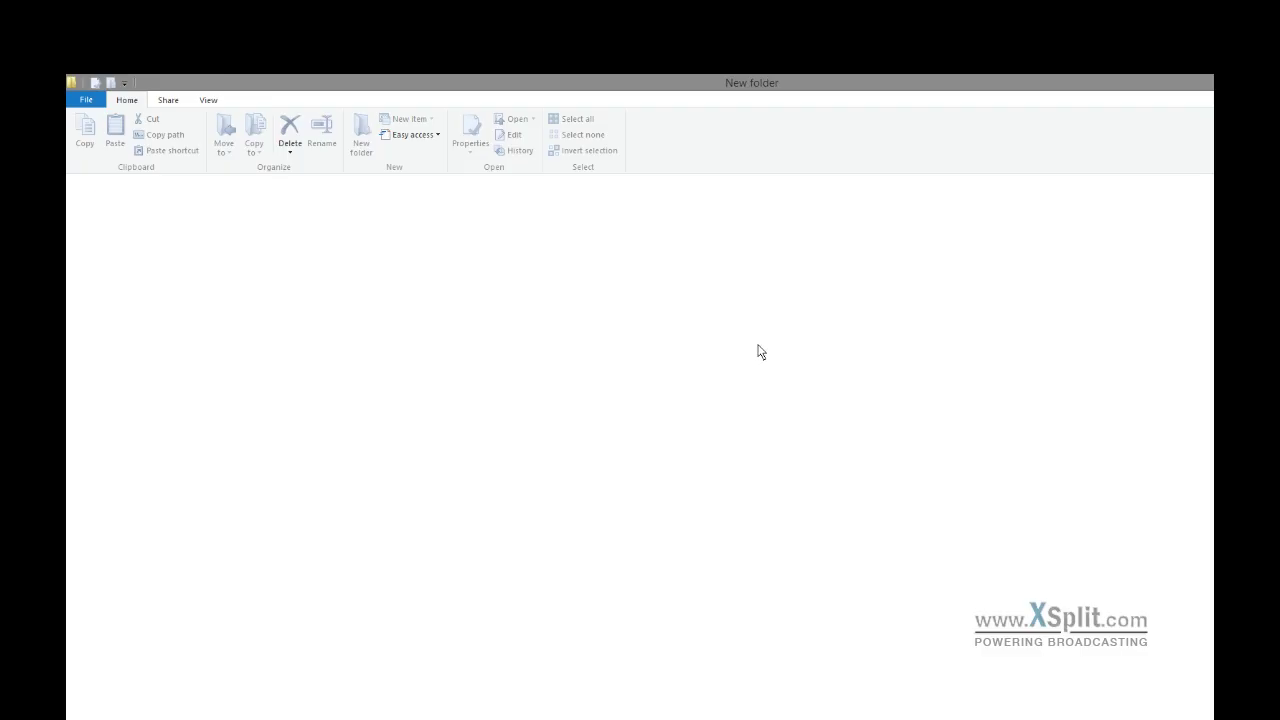
key(alt+F4)
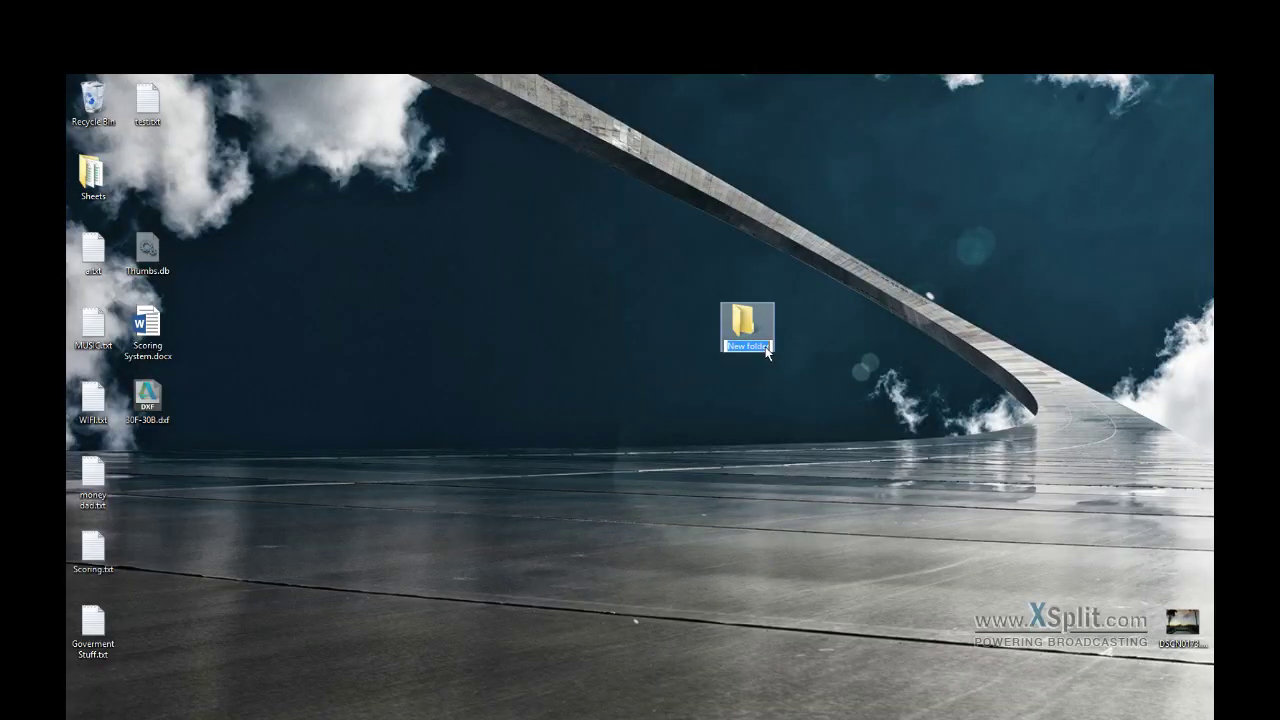
text(NEW MODEL)
key(Return)
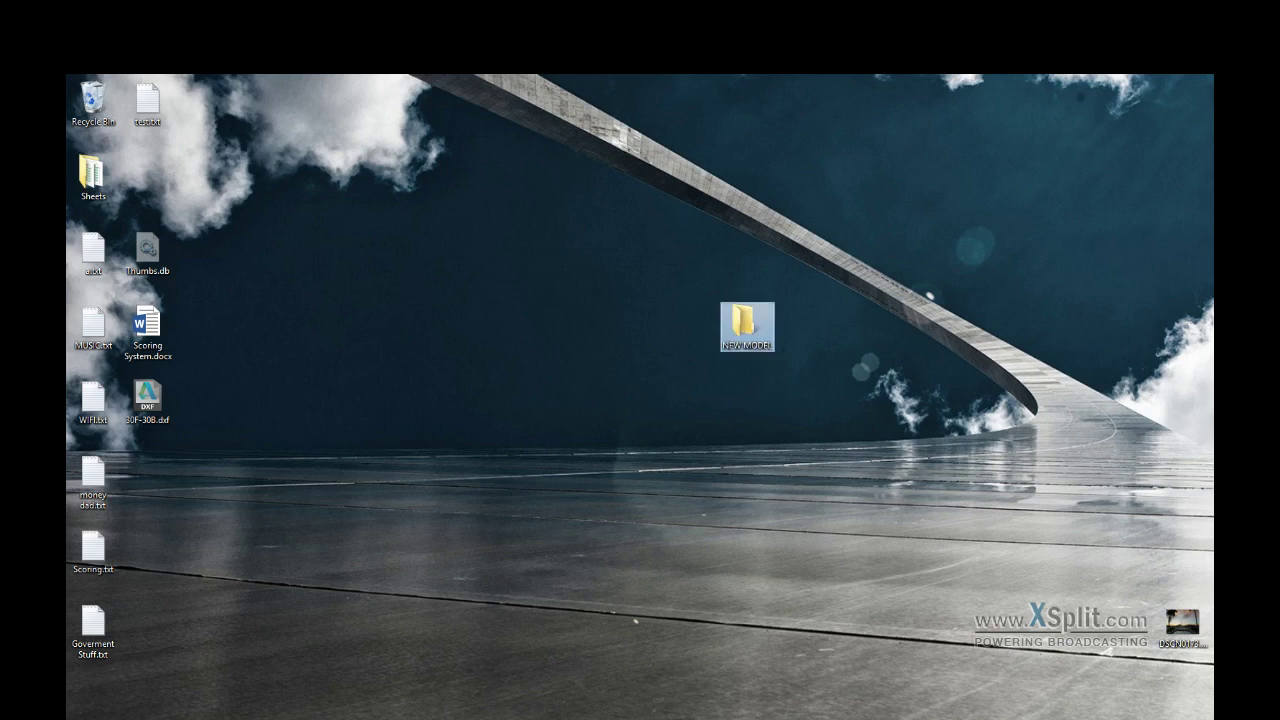
Step: Launch Excel, maximize its window and open the recent workbook Model.xlsx
key(super)
key(super)
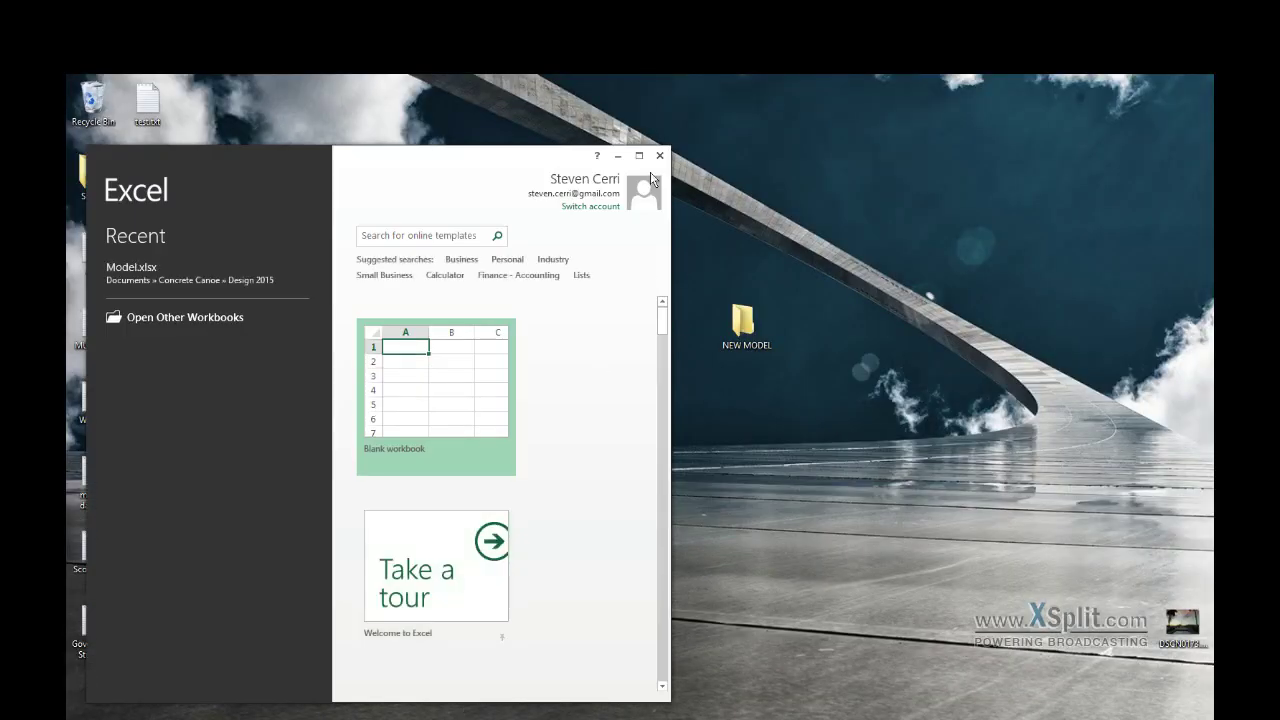
click(639, 155)
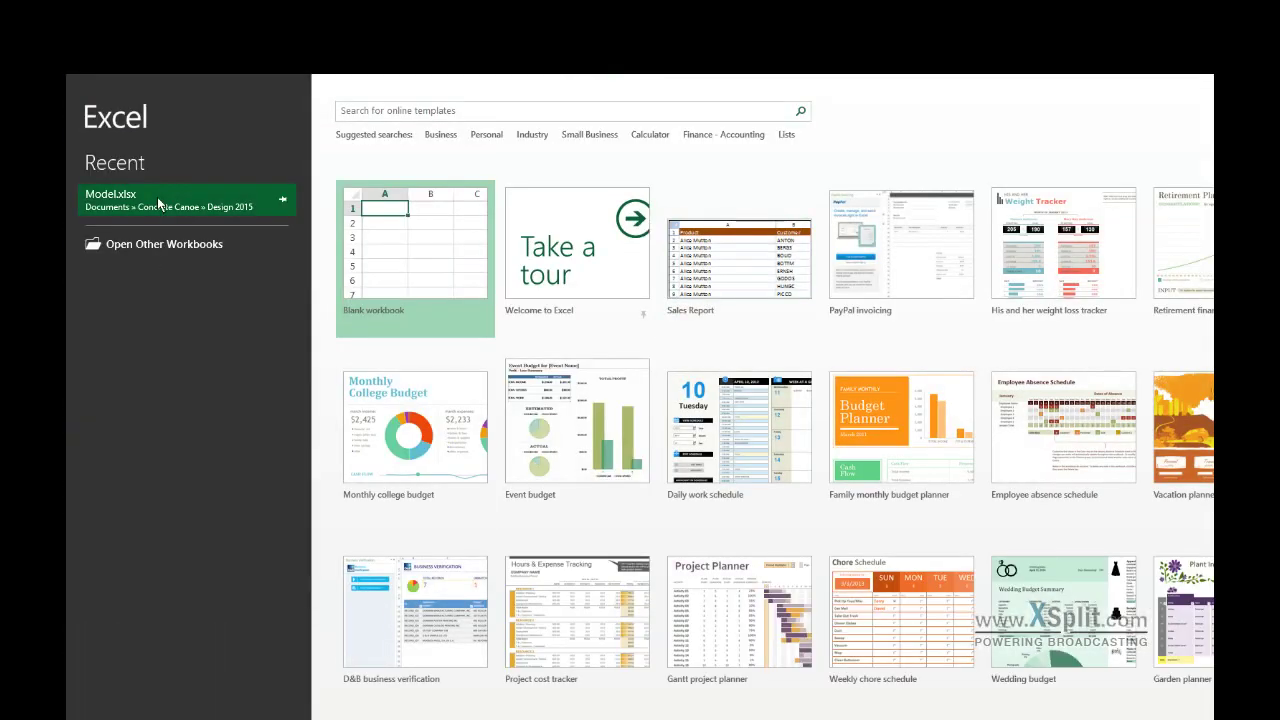
click(157, 197)
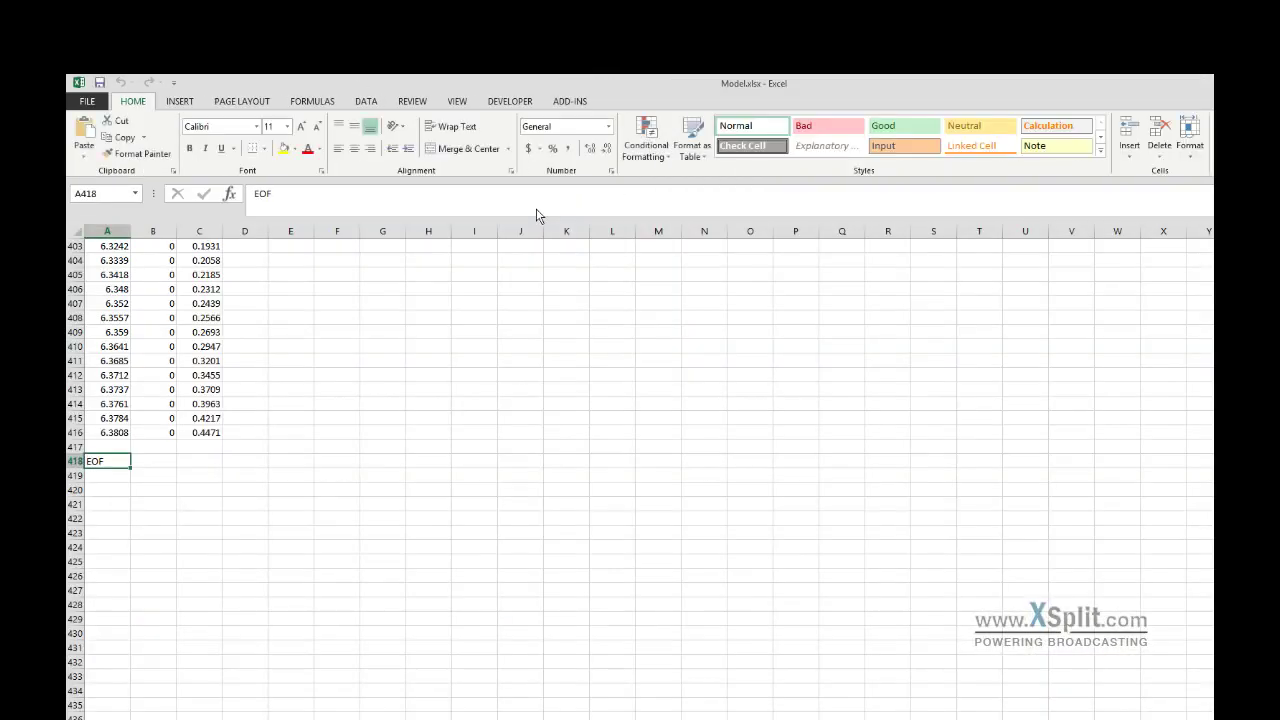
Step: Clear the contents of the first coordinate block, cells A2:D17
scroll(405, 561, up, 20)
scroll(405, 567, up, 20)
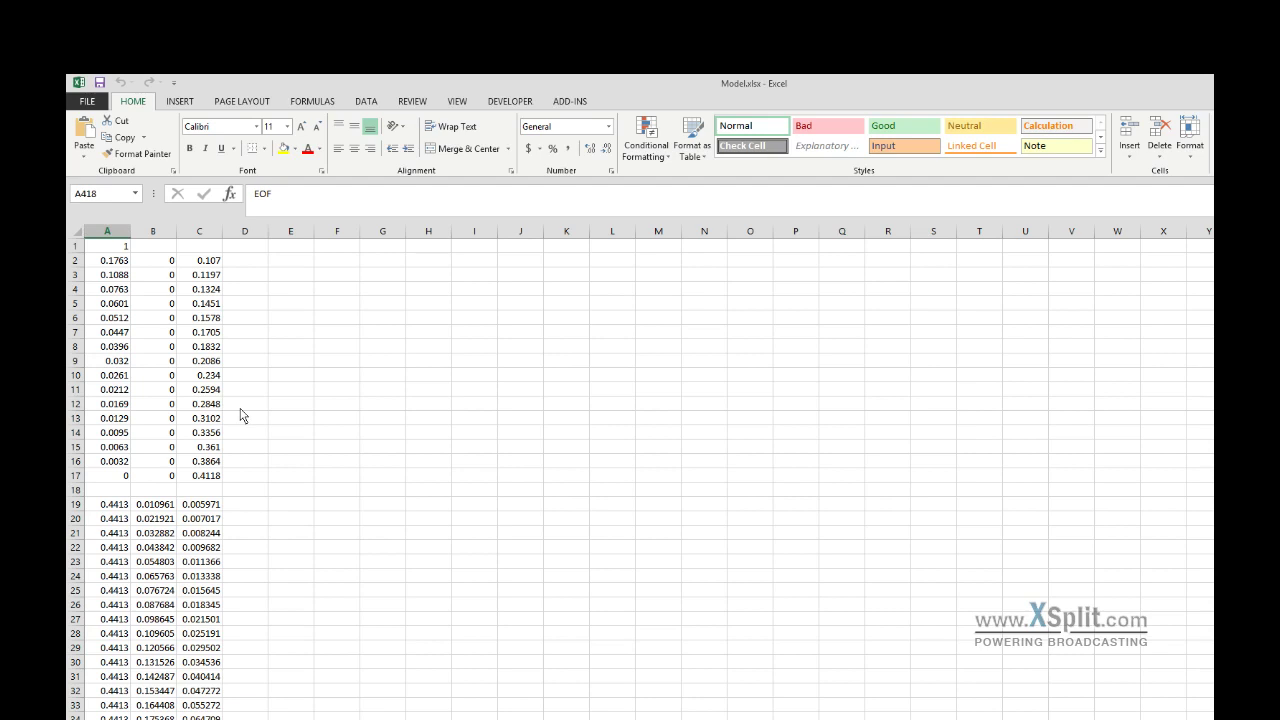
drag(245, 476, 76, 259)
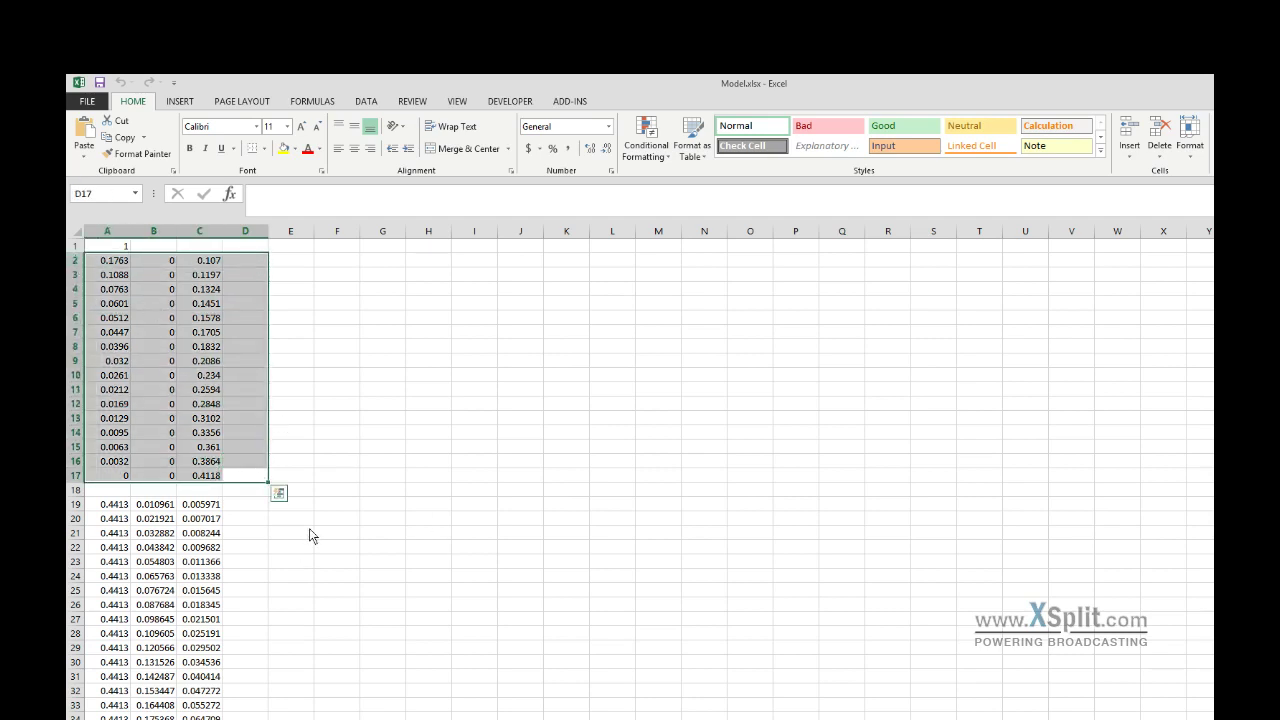
key(Delete)
Step: Insert a blank row at row 38 before the 0.7063 station and at row 58 before the 0.9713 station
scroll(195, 494, down, 5)
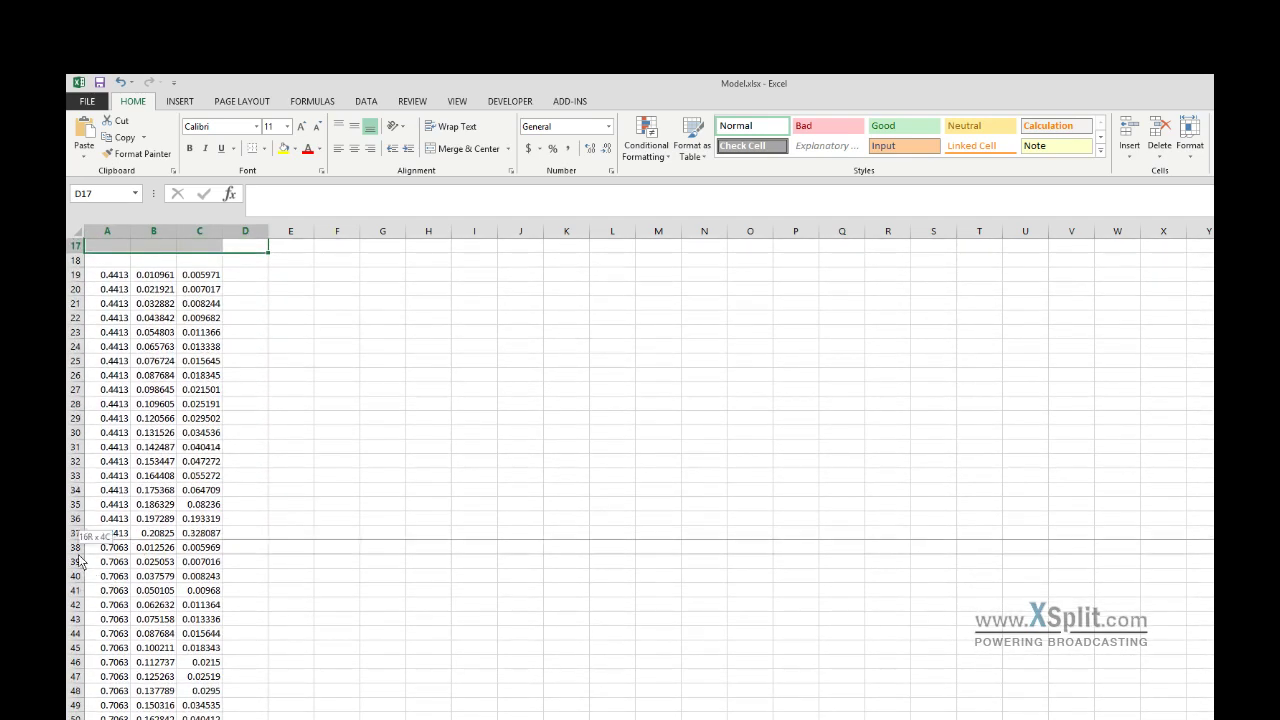
click(76, 548)
right_click(76, 550)
click(118, 651)
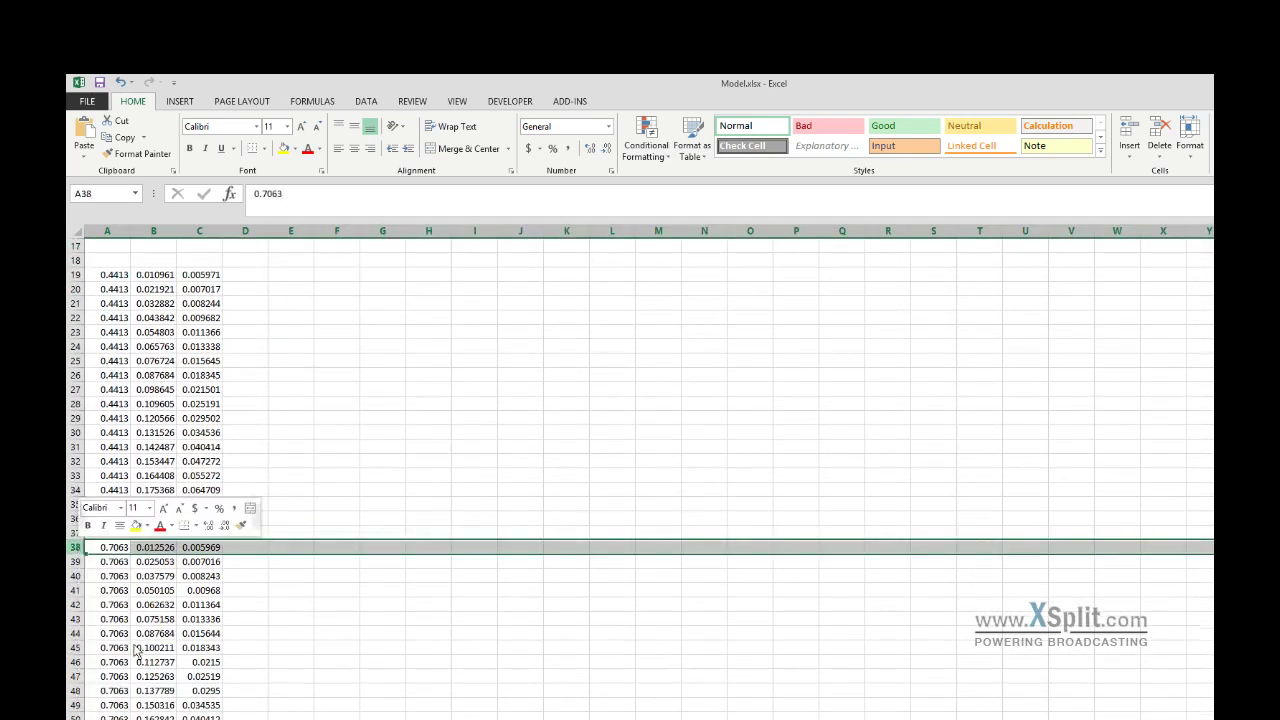
click(112, 619)
scroll(110, 610, down, 5)
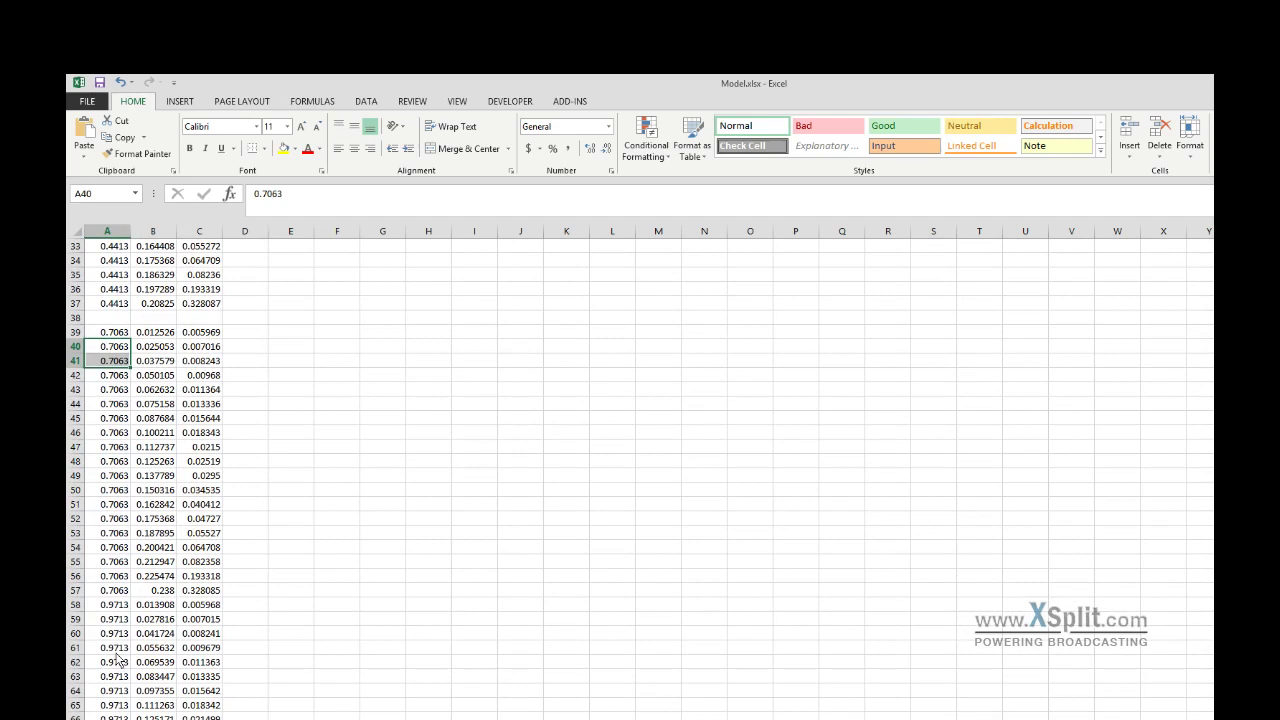
click(77, 590)
click(78, 605)
right_click(79, 606)
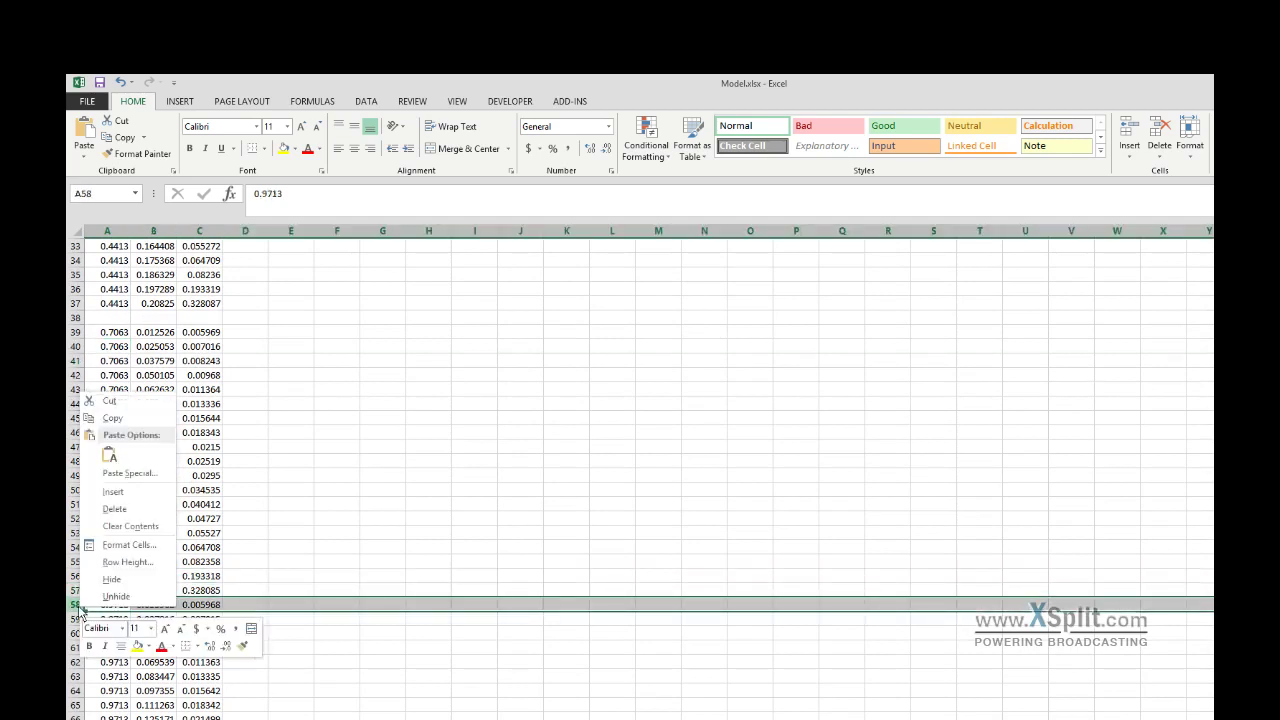
click(113, 492)
Step: Insert a blank row at row 78 before the 1.2363 station and at row 98 before the 1.5013 station
scroll(117, 590, down, 8)
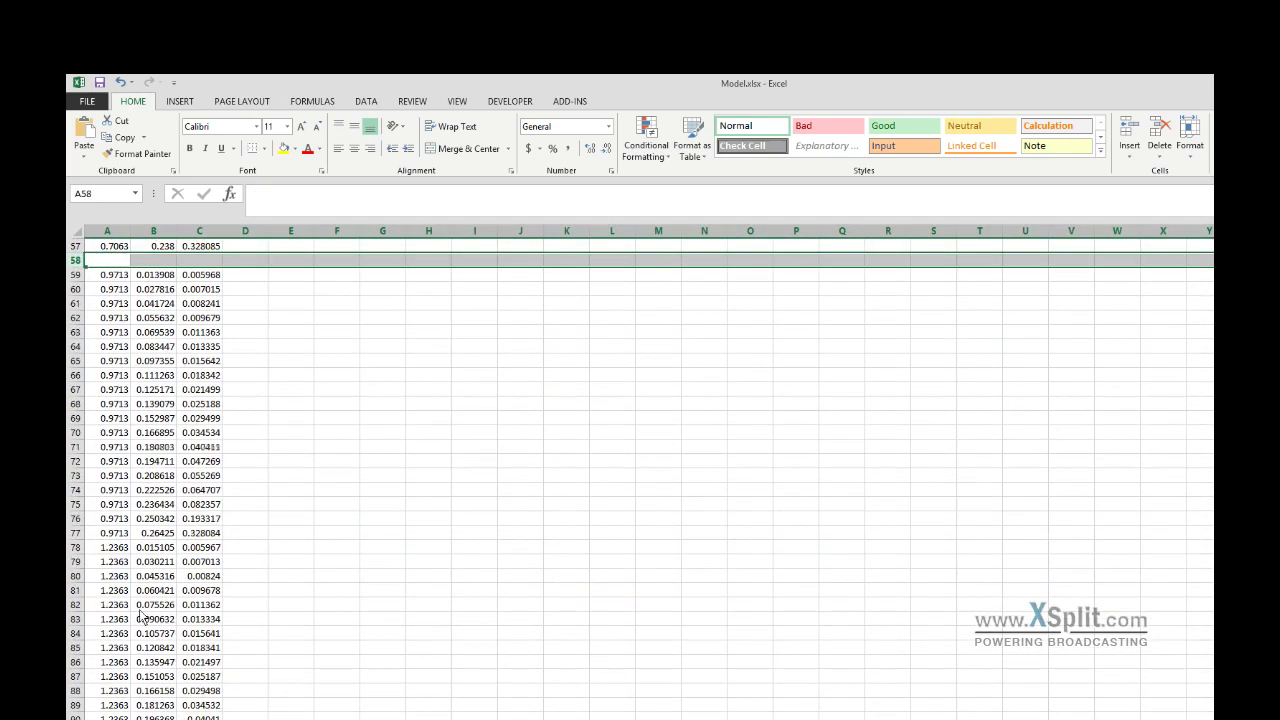
click(77, 548)
right_click(78, 548)
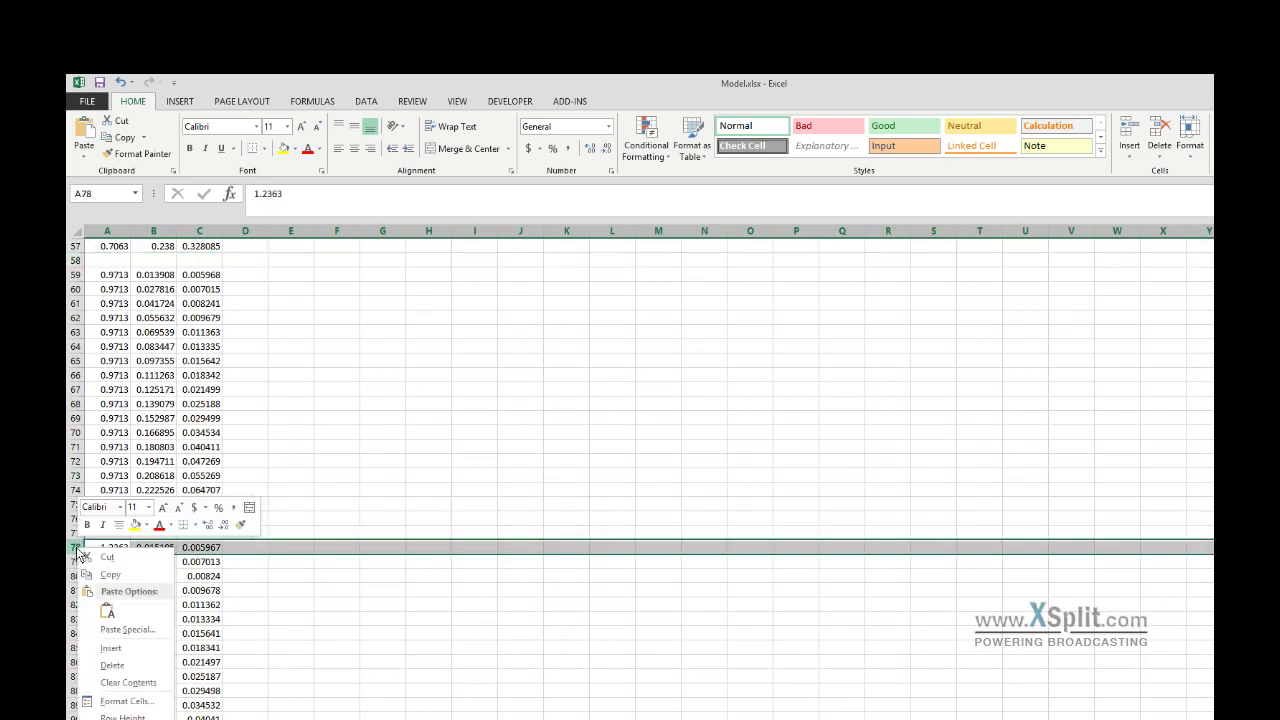
click(111, 648)
scroll(107, 640, down, 5)
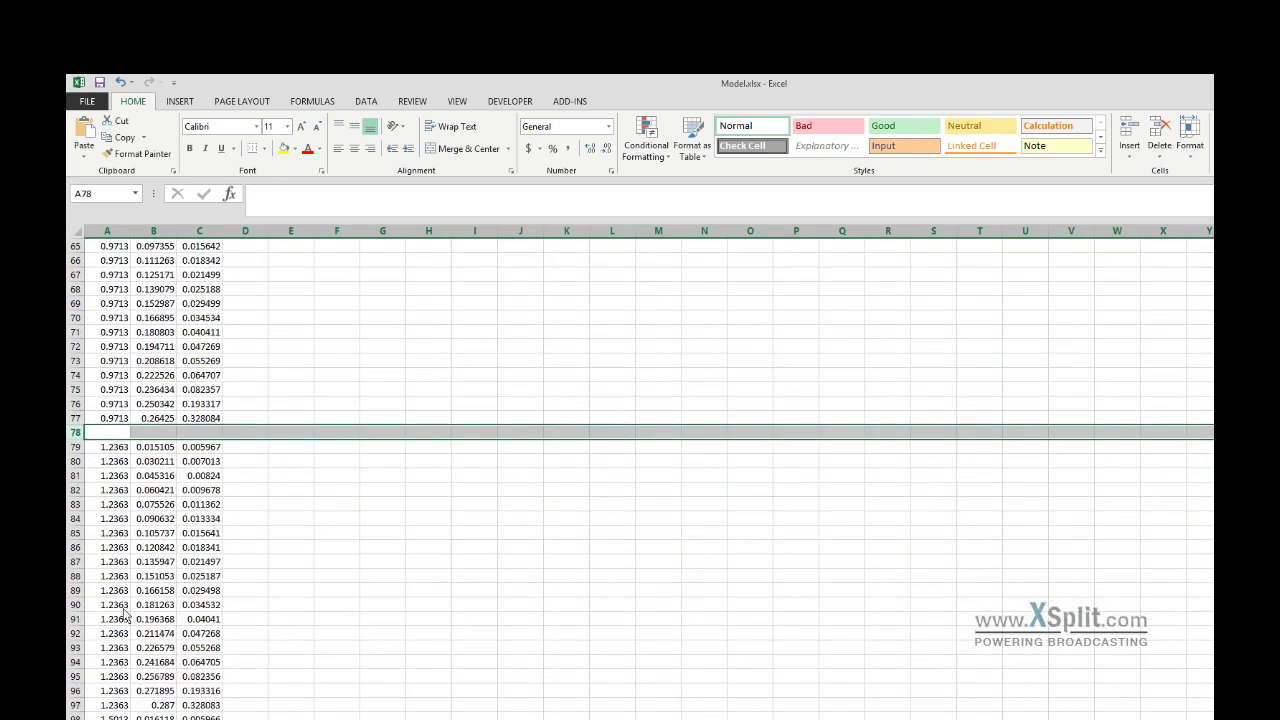
click(78, 605)
right_click(78, 605)
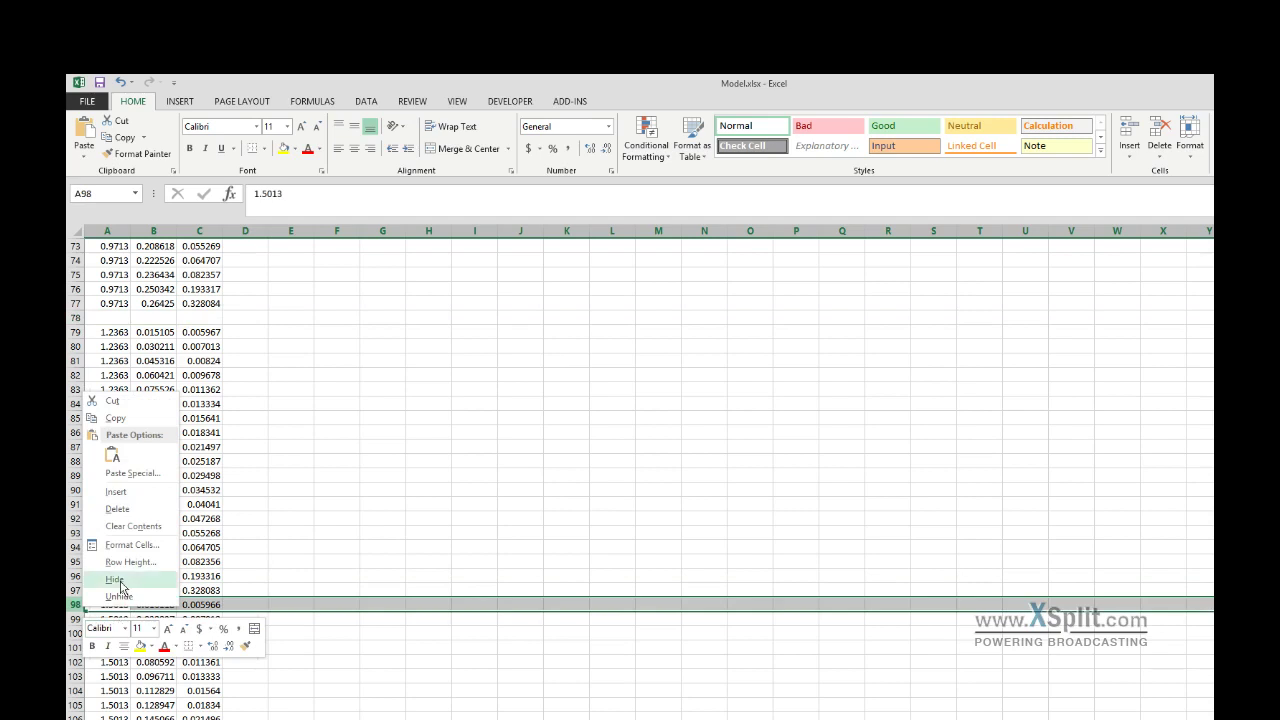
click(118, 491)
Step: Insert a blank row at row 118 before the 1.7663 station and at row 138 before the 2.0313 station
scroll(100, 630, down, 5)
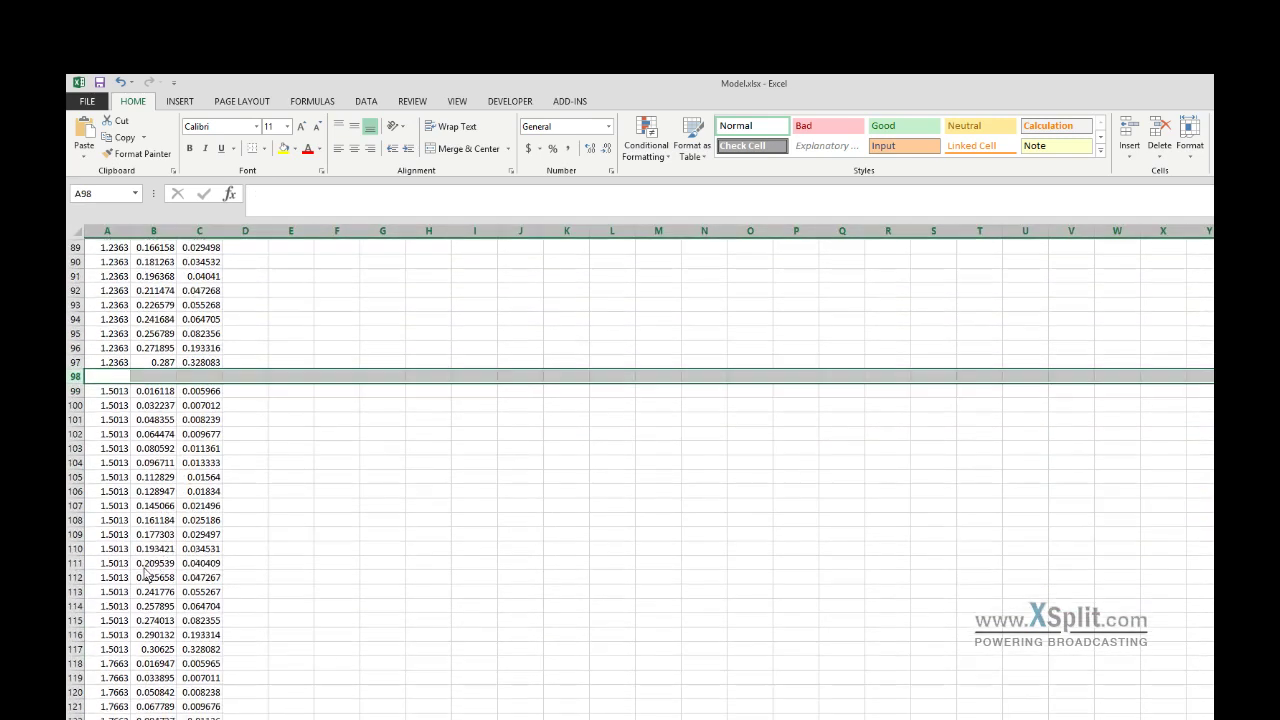
click(78, 663)
right_click(78, 663)
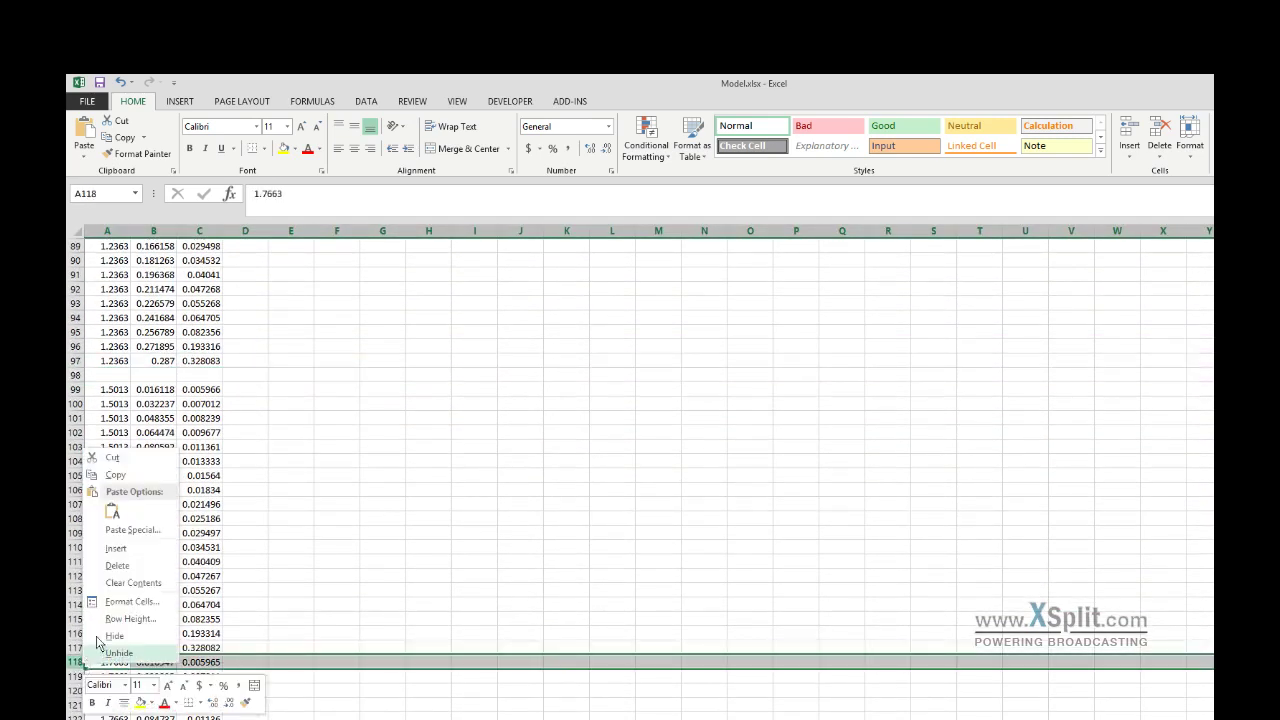
click(116, 550)
scroll(100, 670, down, 5)
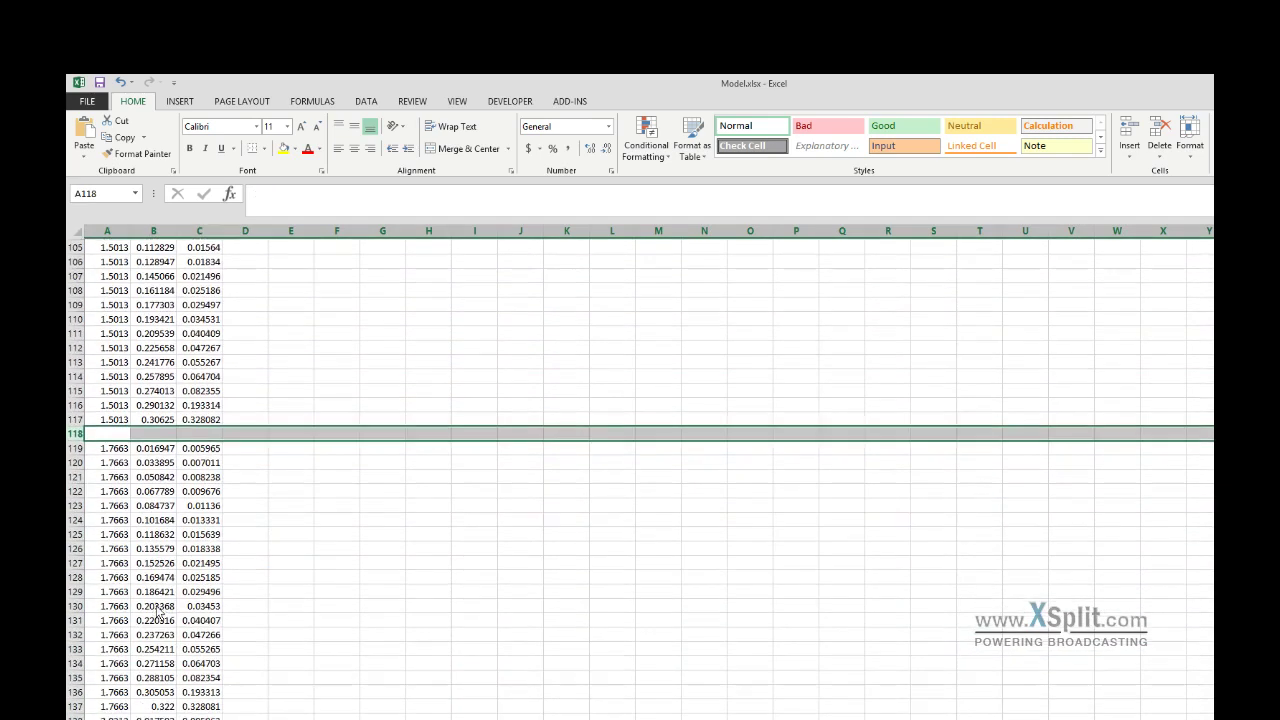
click(80, 716)
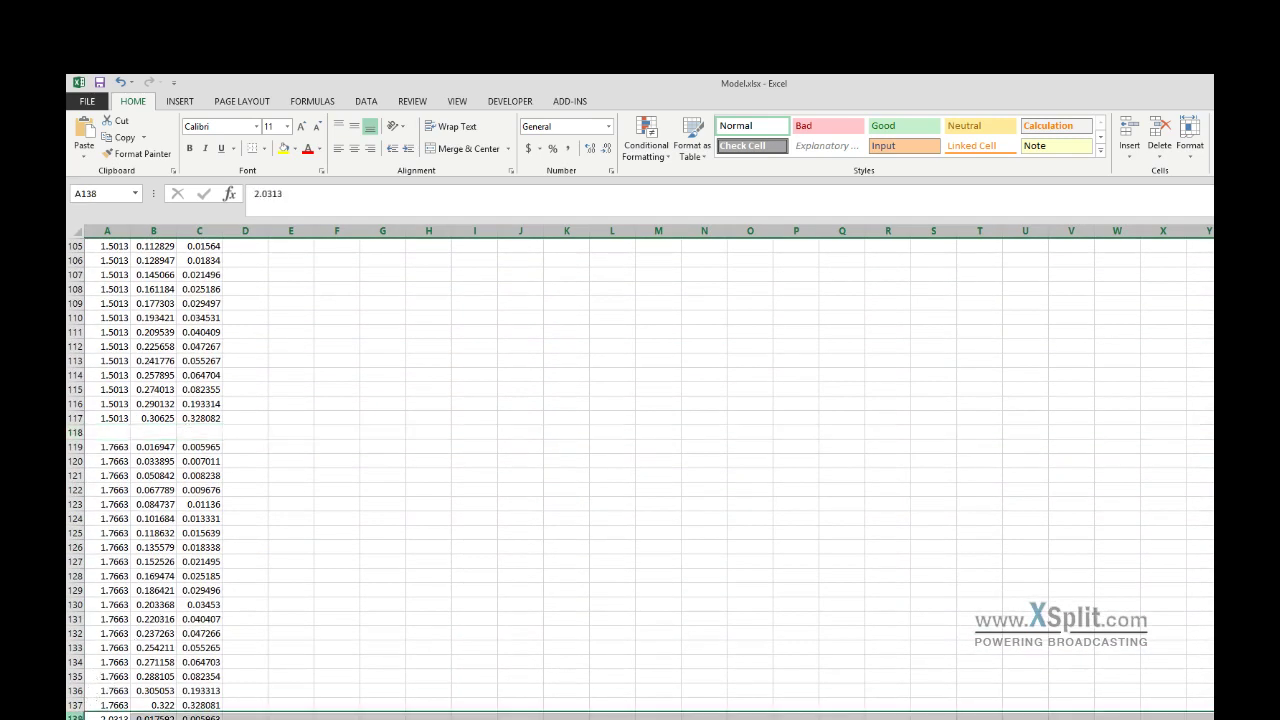
right_click(80, 716)
click(115, 606)
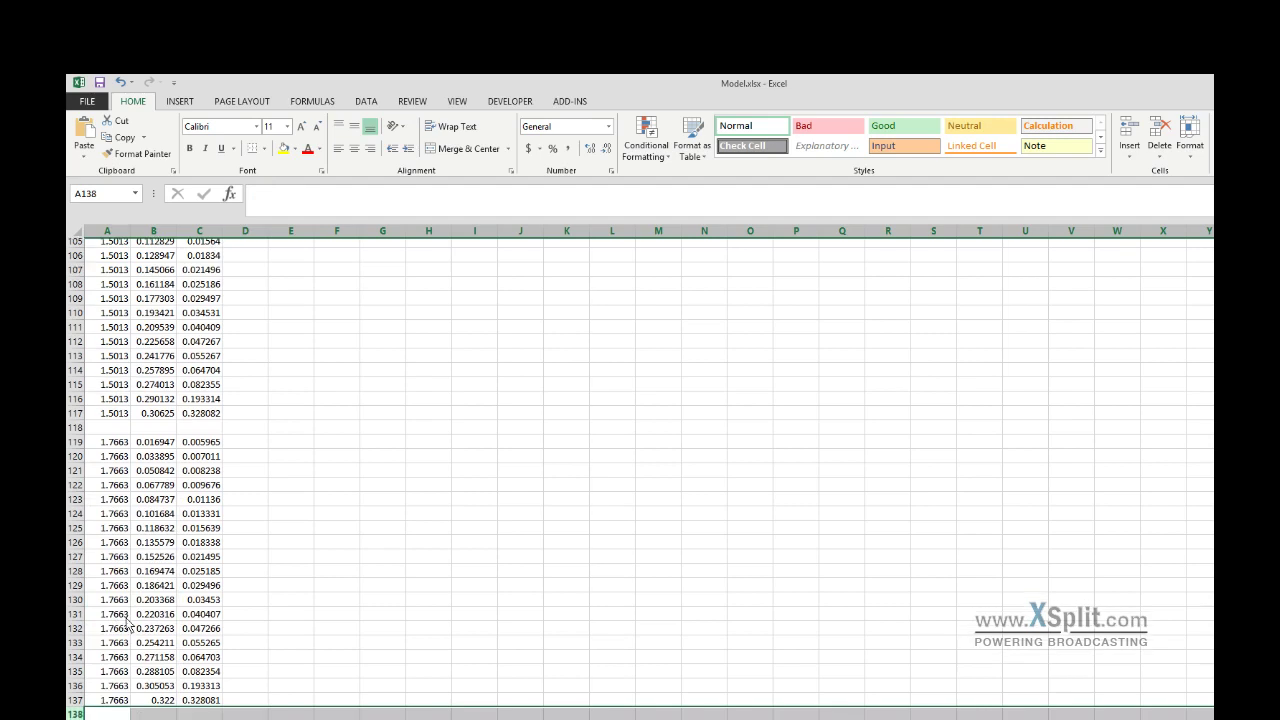
Step: Insert a blank row at row 158 before the 2.2963 station and at row 178 before the 2.5613 station
scroll(120, 585, down, 10)
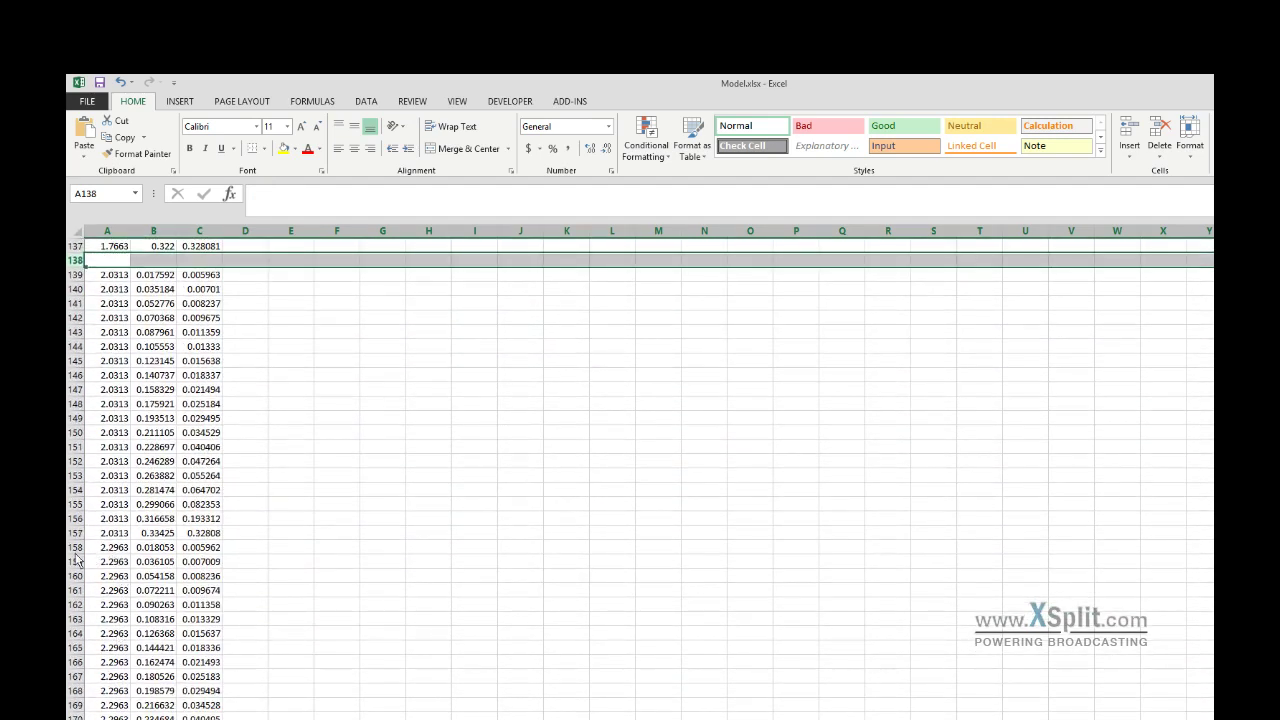
click(77, 549)
right_click(77, 549)
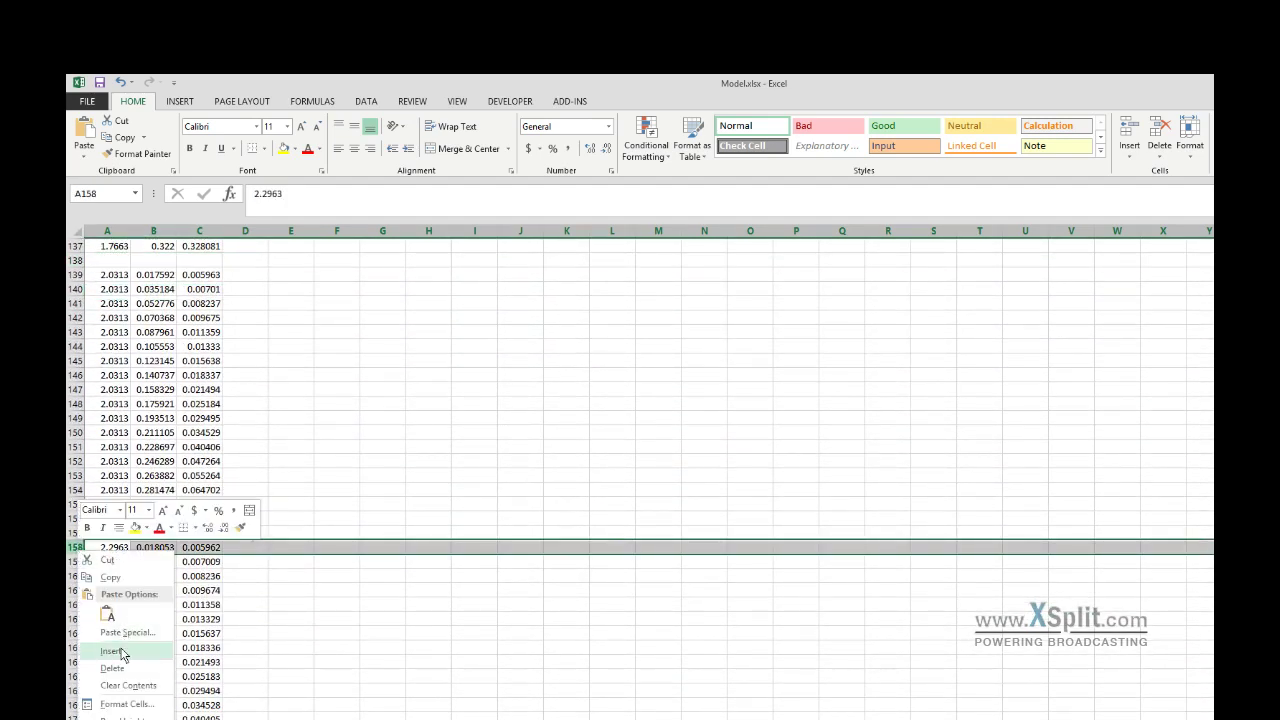
click(121, 652)
scroll(128, 660, down, 5)
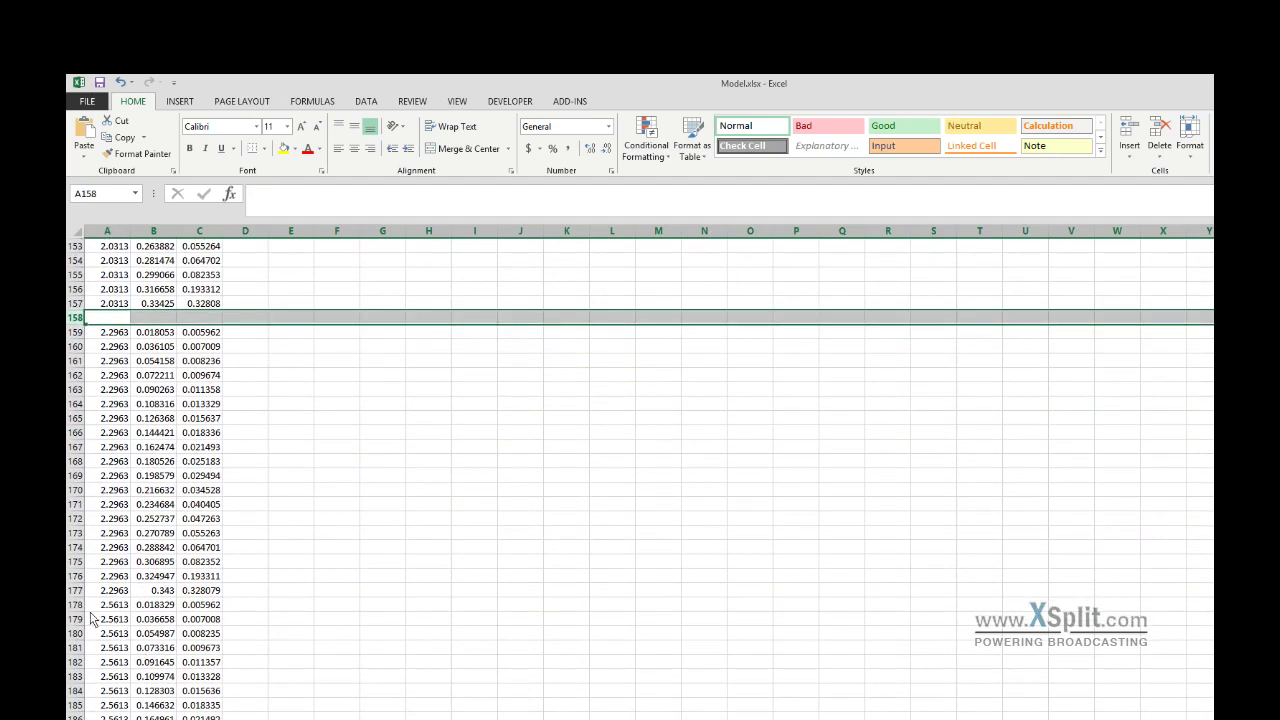
click(77, 590)
click(77, 604)
right_click(77, 604)
click(110, 490)
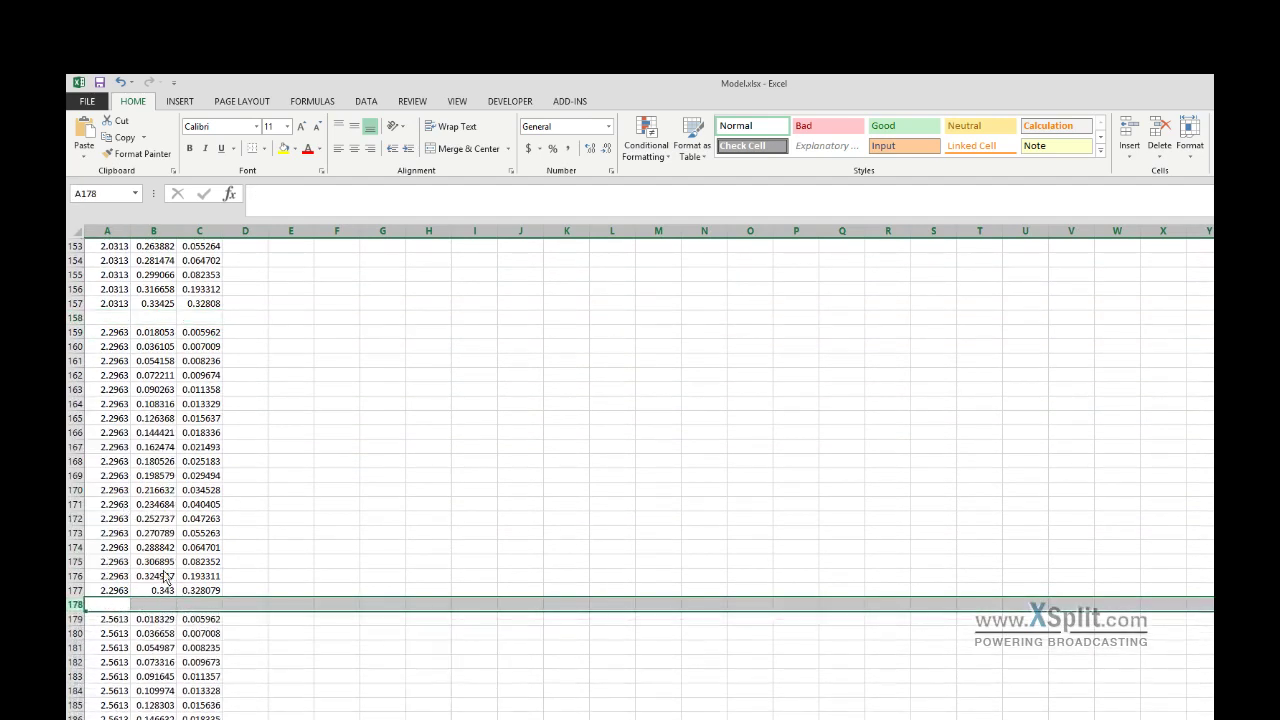
Step: Insert a blank row at row 198 before the 2.8263 station and at row 218 before the 3.0913 station
scroll(167, 573, down, 8)
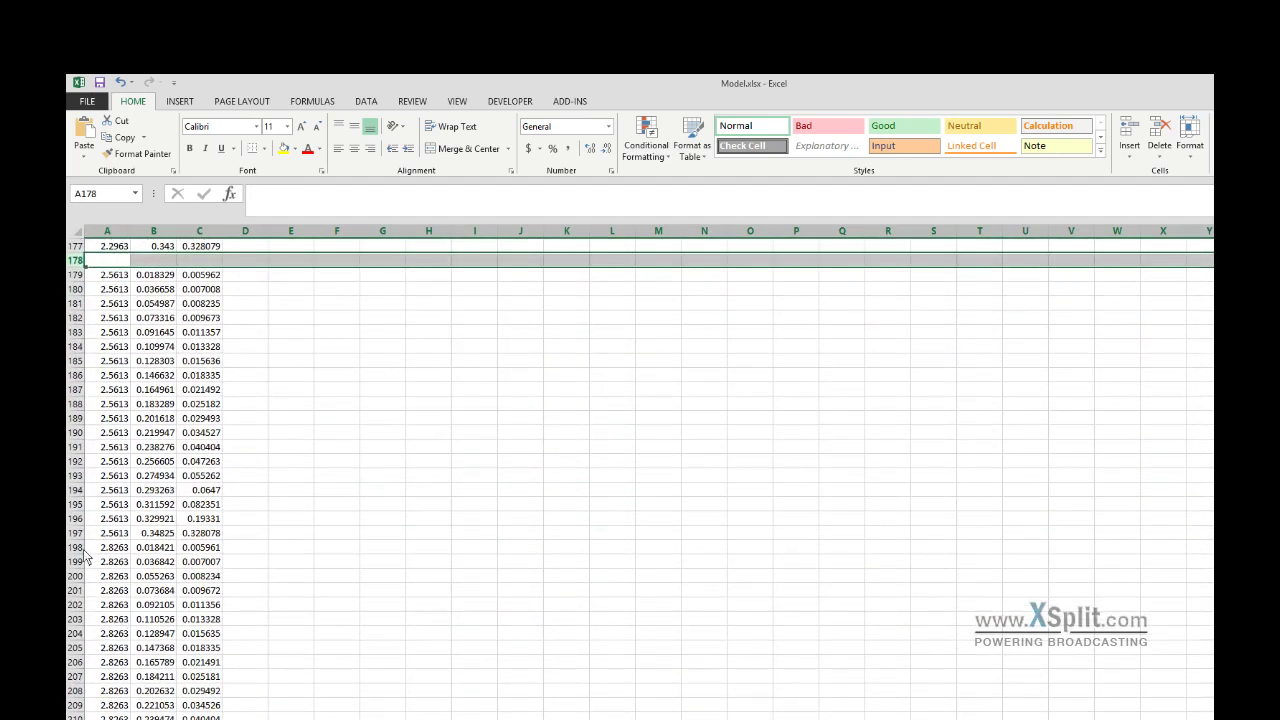
click(80, 548)
right_click(82, 550)
click(116, 651)
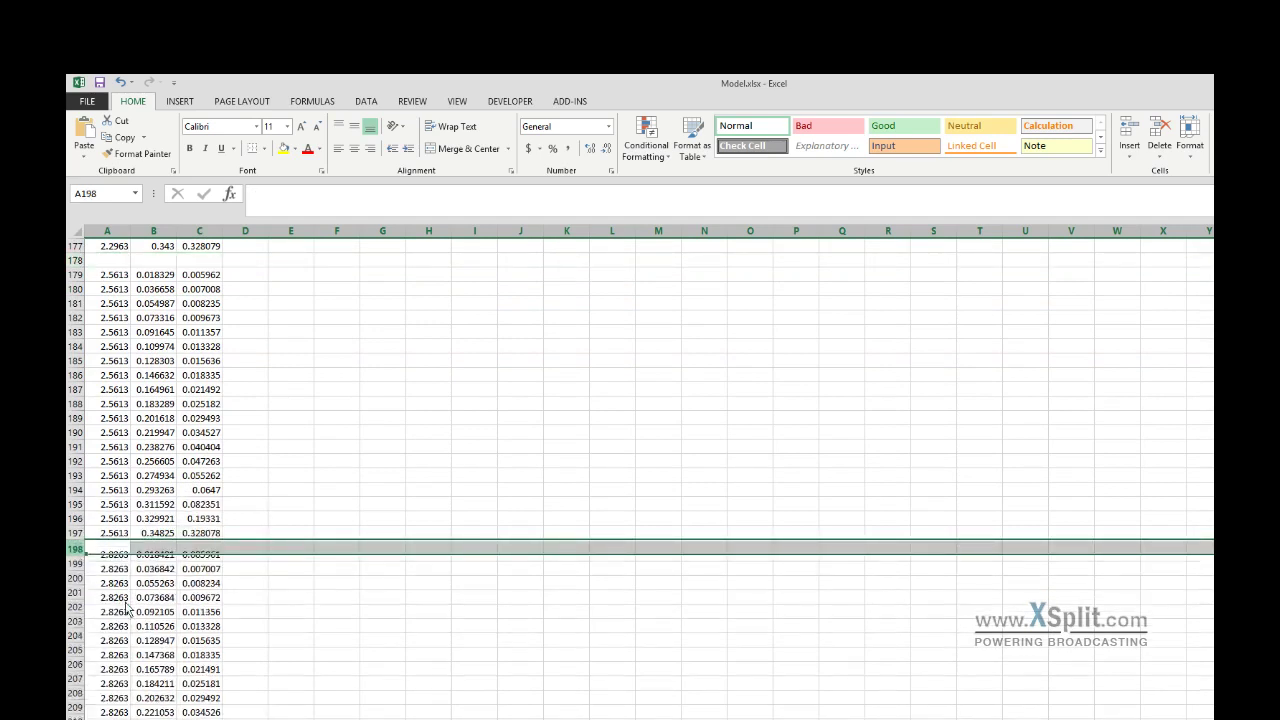
scroll(125, 612, down, 3)
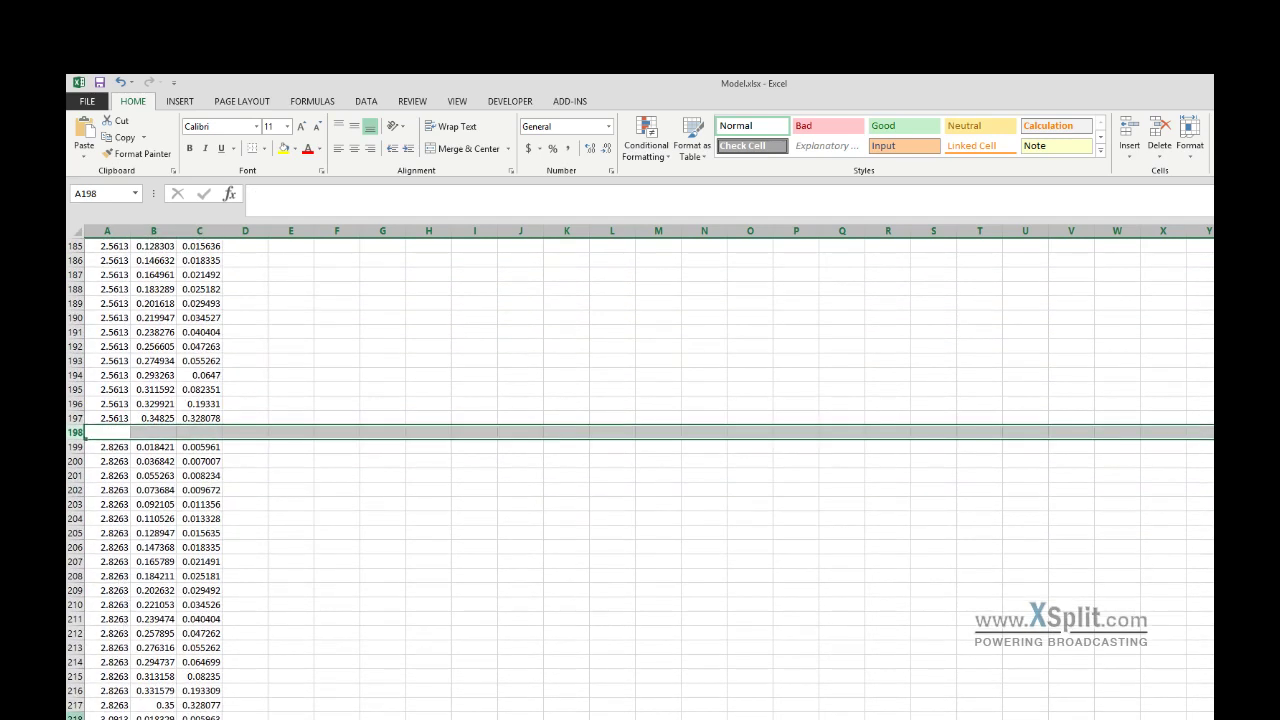
click(75, 717)
right_click(76, 717)
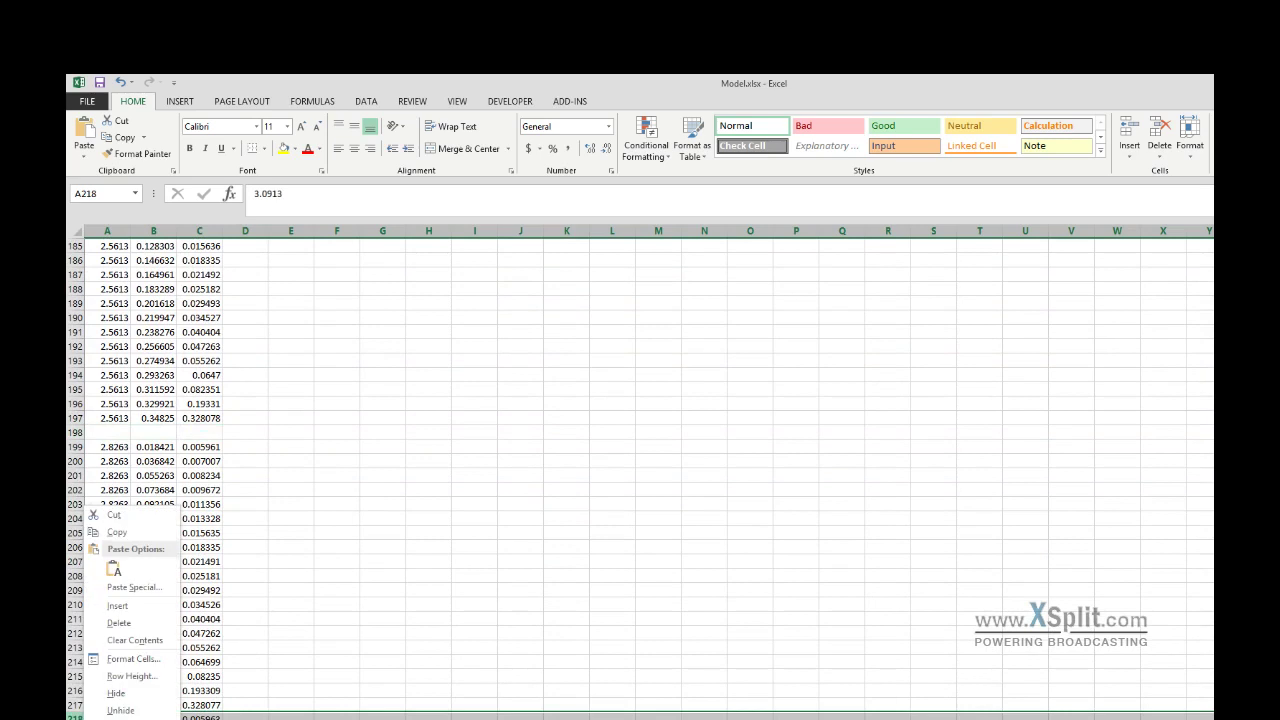
click(133, 607)
Step: Insert a blank row at row 238 before the 3.3563 station and at row 258 before the 3.6213 station
scroll(140, 620, down, 8)
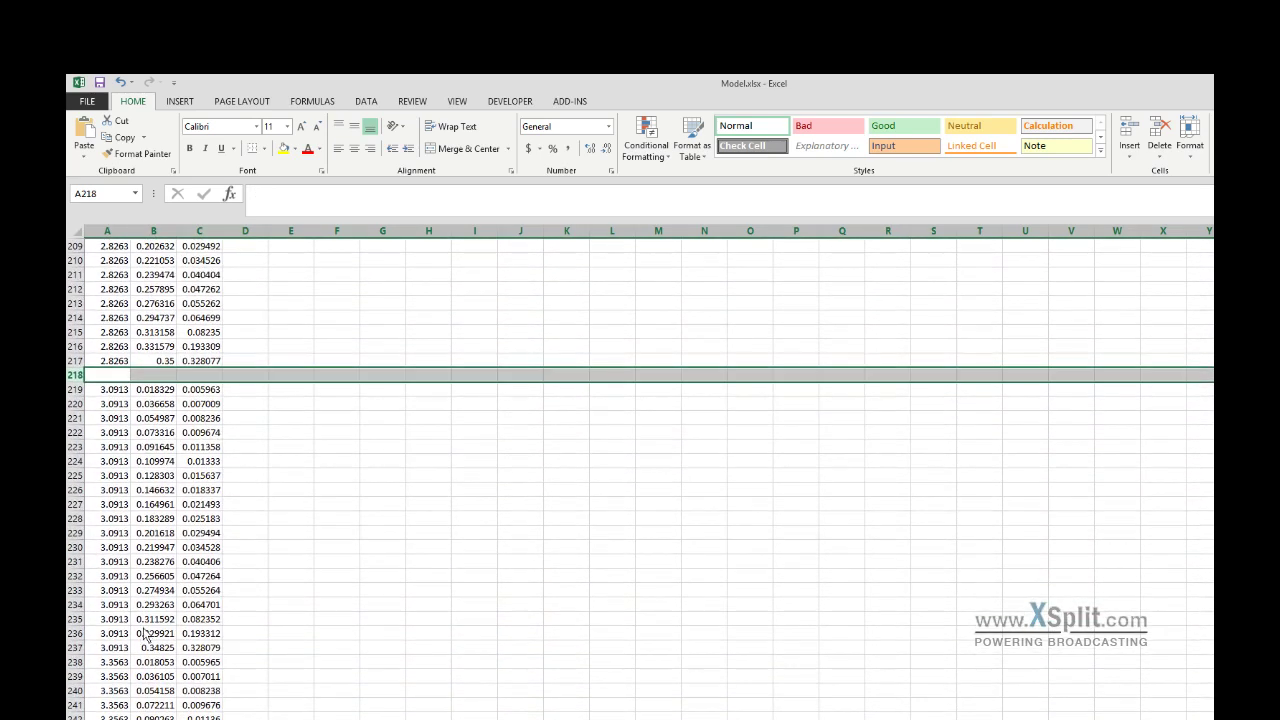
right_click(80, 662)
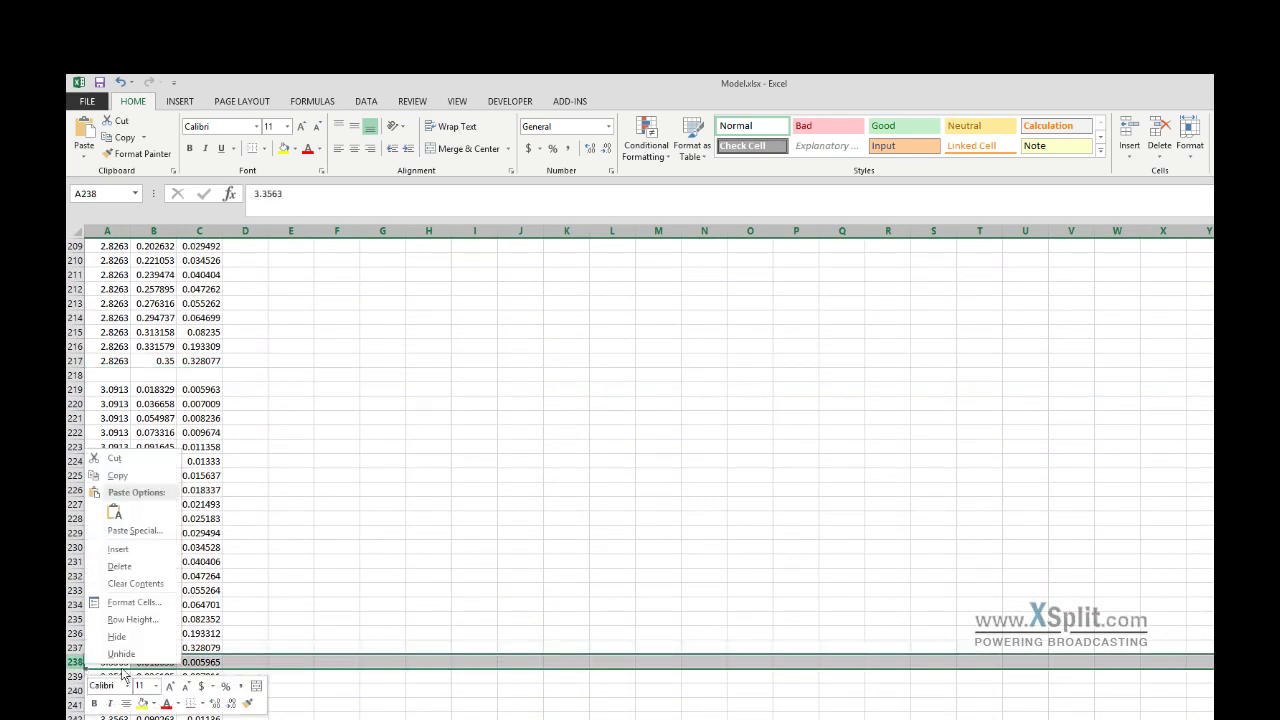
click(120, 549)
scroll(172, 672, down, 5)
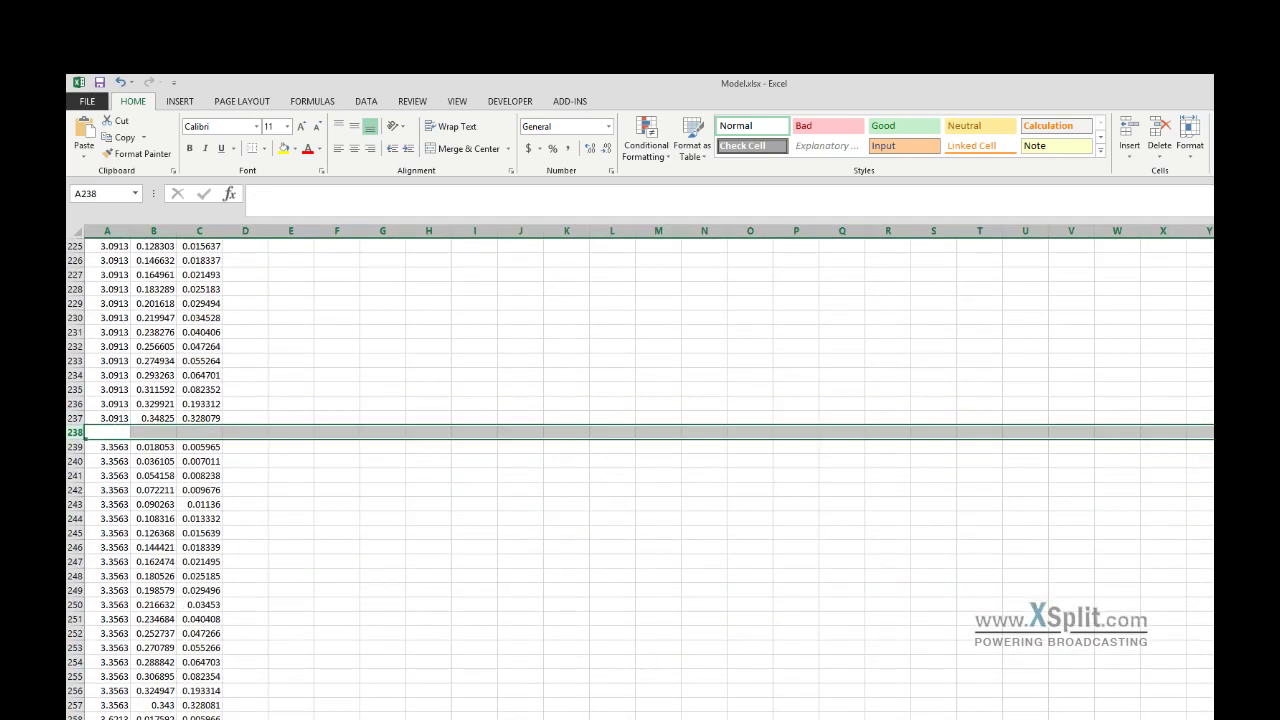
right_click(75, 716)
click(118, 607)
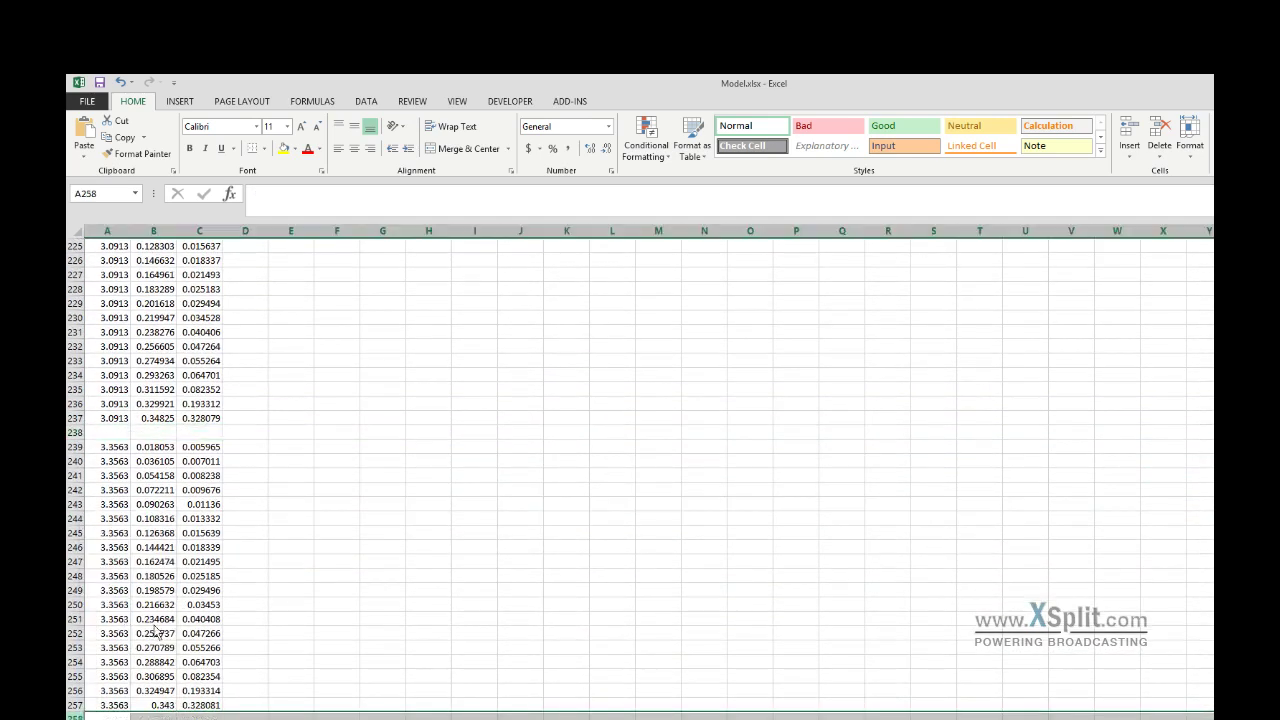
Step: Insert a blank row at row 278 before the 3.8863 station and at row 298 before the 4.1513 station
scroll(155, 632, down, 8)
right_click(76, 663)
click(122, 556)
scroll(197, 635, down, 4)
scroll(197, 635, down, 4)
right_click(76, 604)
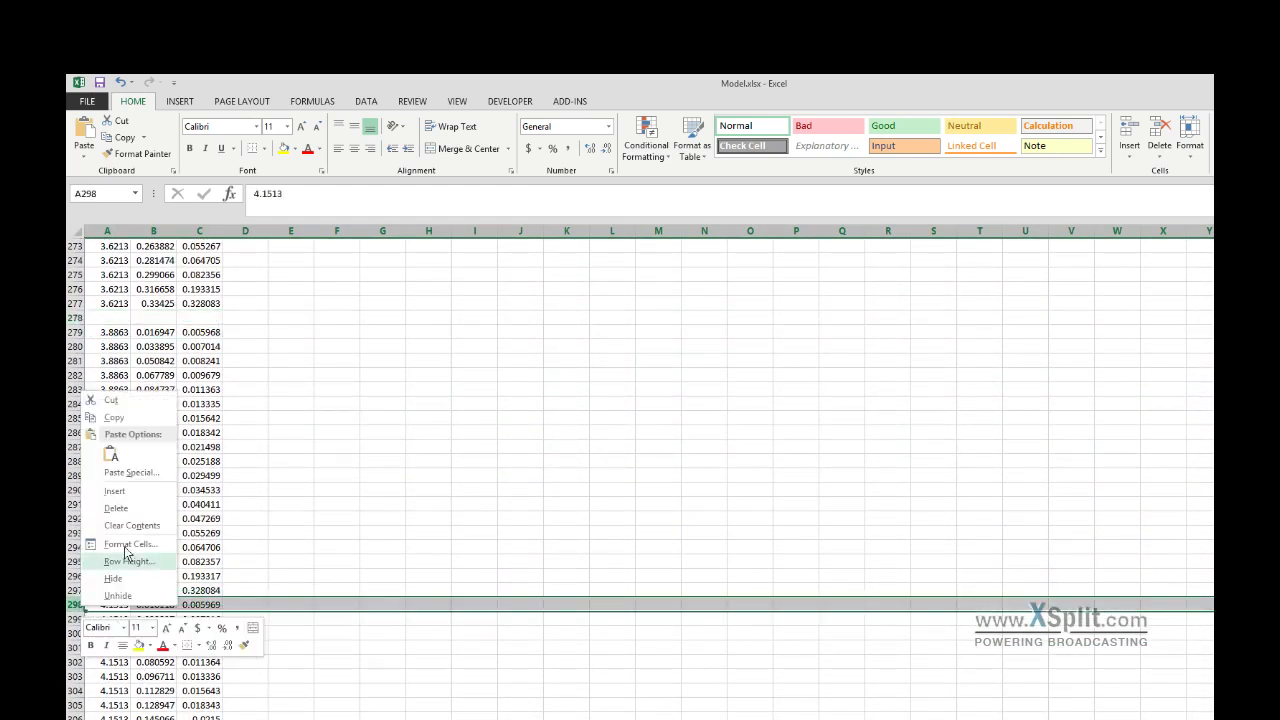
click(115, 491)
Step: Insert a blank row at row 318 before the 4.4163 station and at row 338 before the 4.6813 station
scroll(133, 650, down, 5)
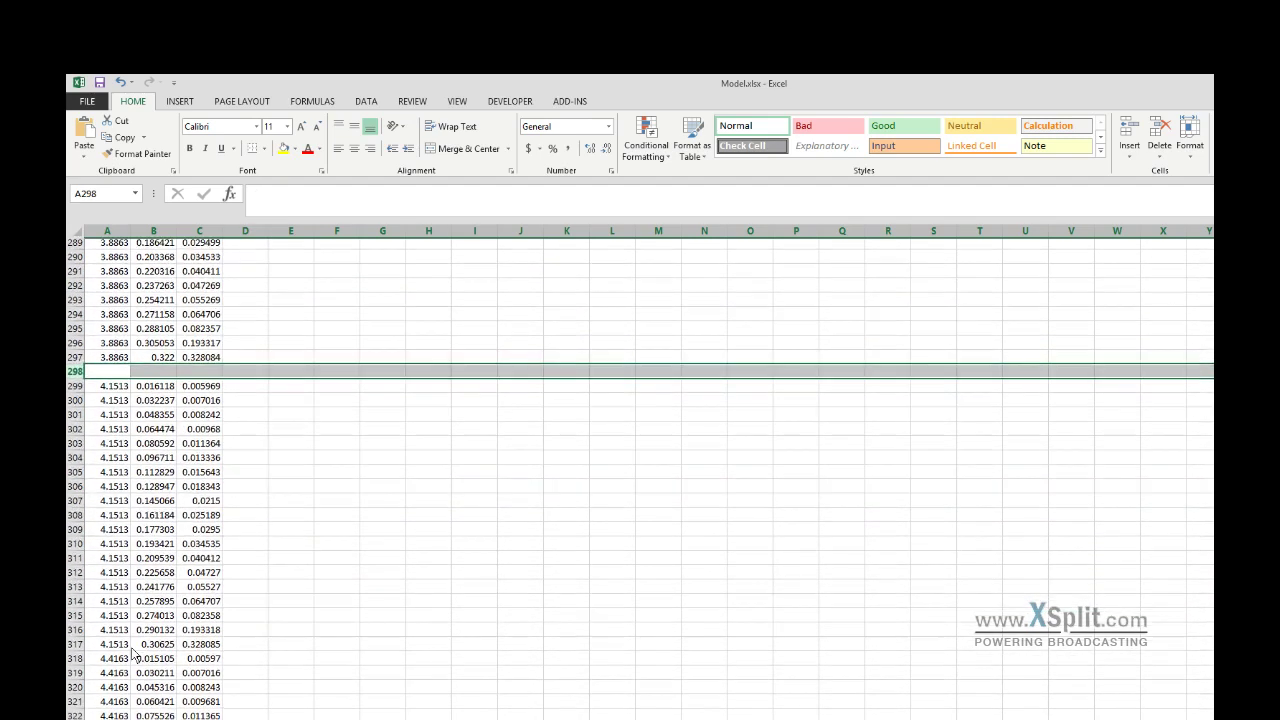
scroll(133, 650, down, 3)
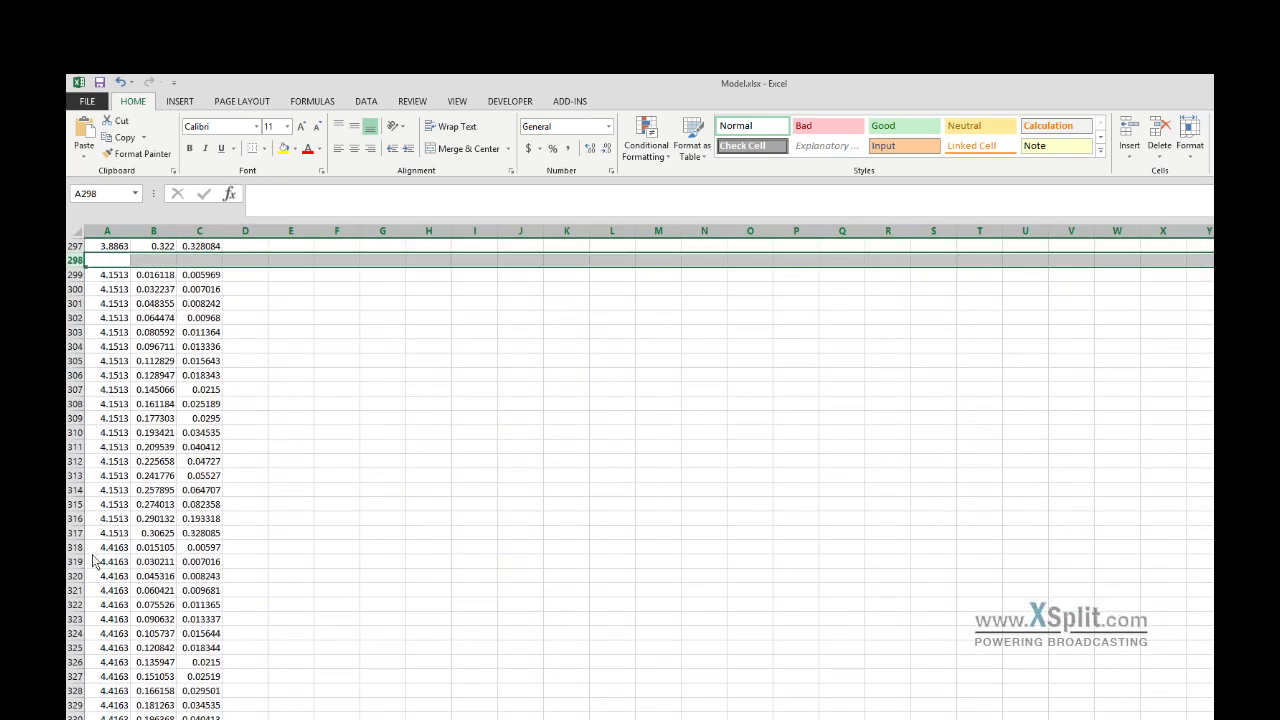
click(76, 547)
right_click(76, 547)
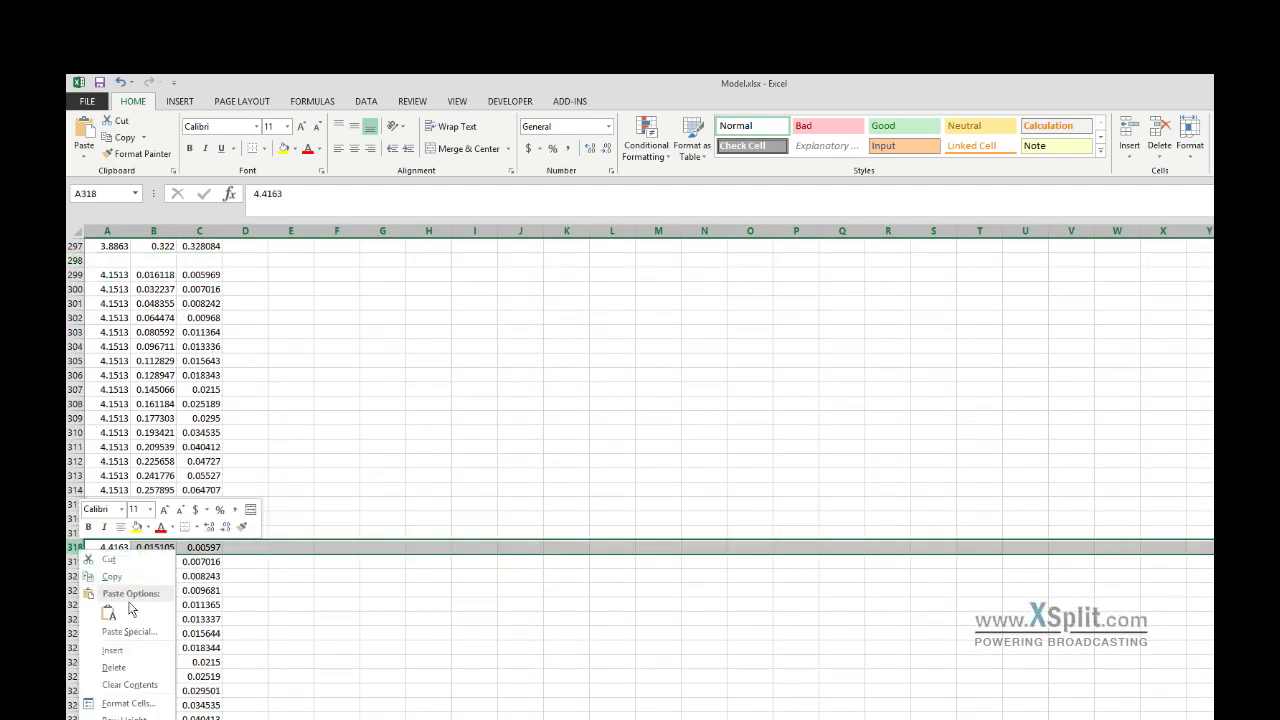
click(127, 658)
scroll(134, 606, down, 5)
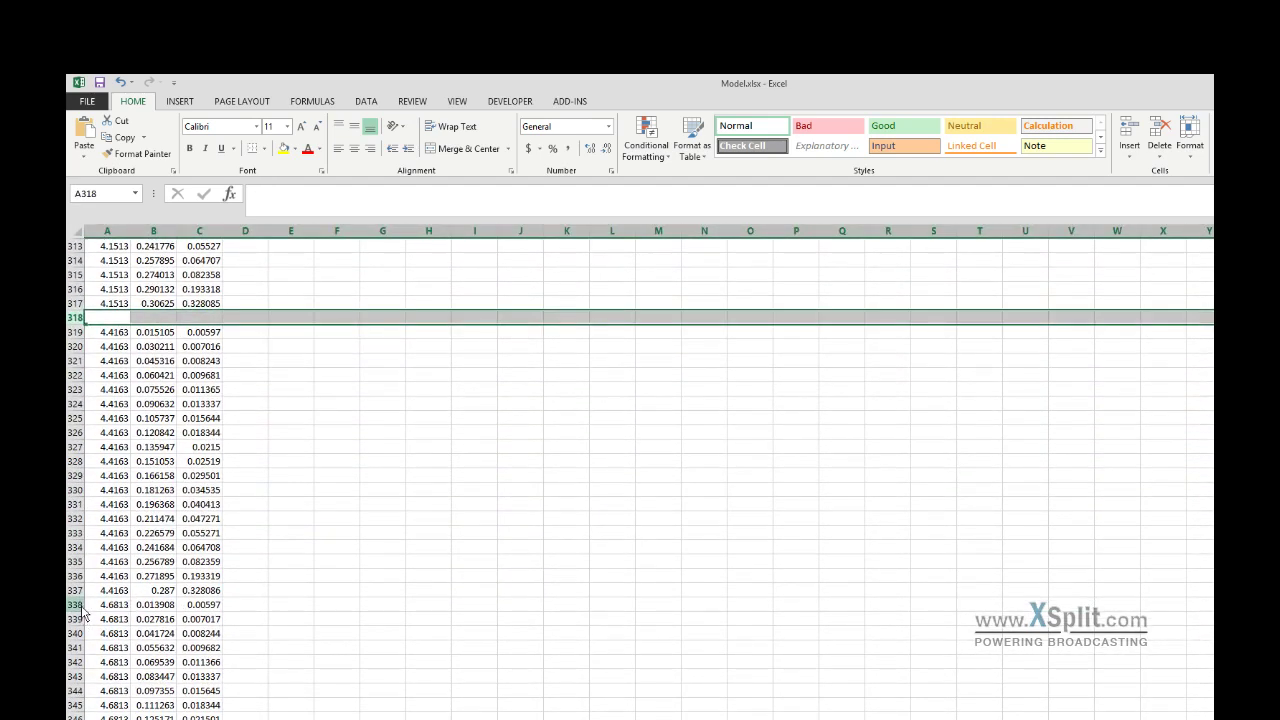
right_click(76, 605)
click(127, 508)
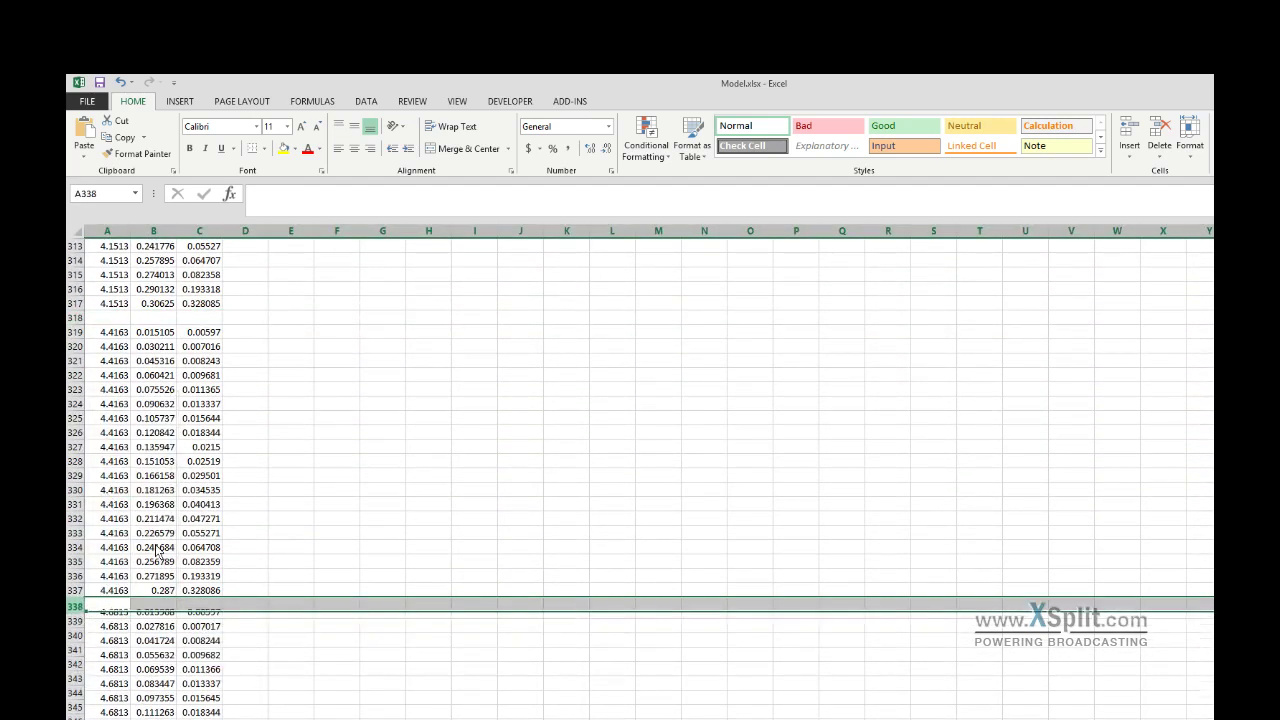
Step: Insert a blank row at row 358 before the 4.9463 station
scroll(157, 570, down, 3)
scroll(157, 572, down, 3)
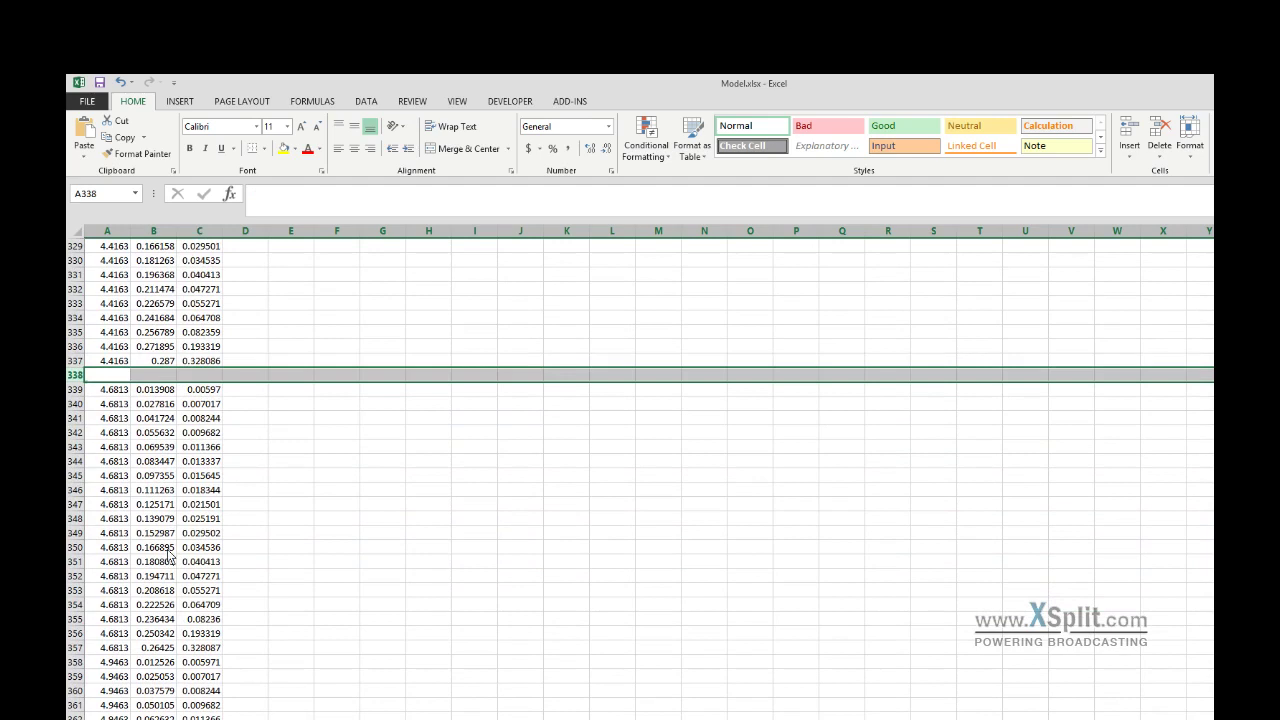
click(76, 662)
right_click(76, 662)
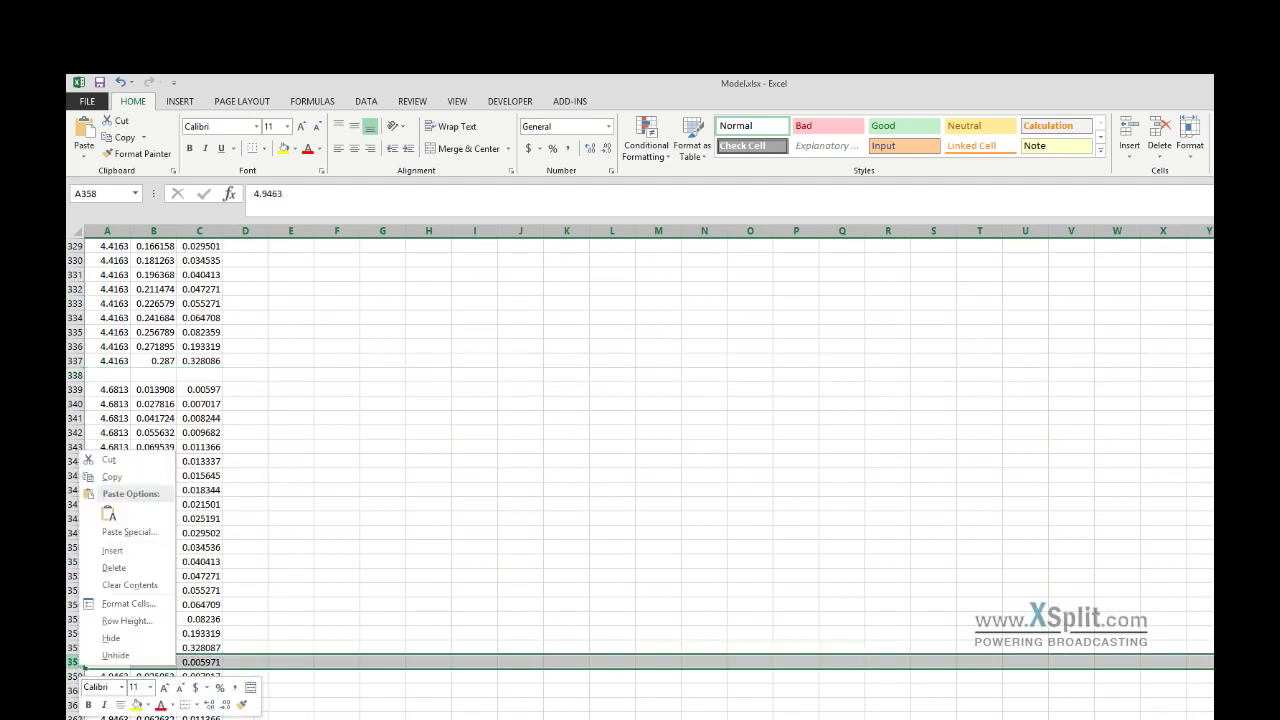
key(Escape)
right_click(78, 662)
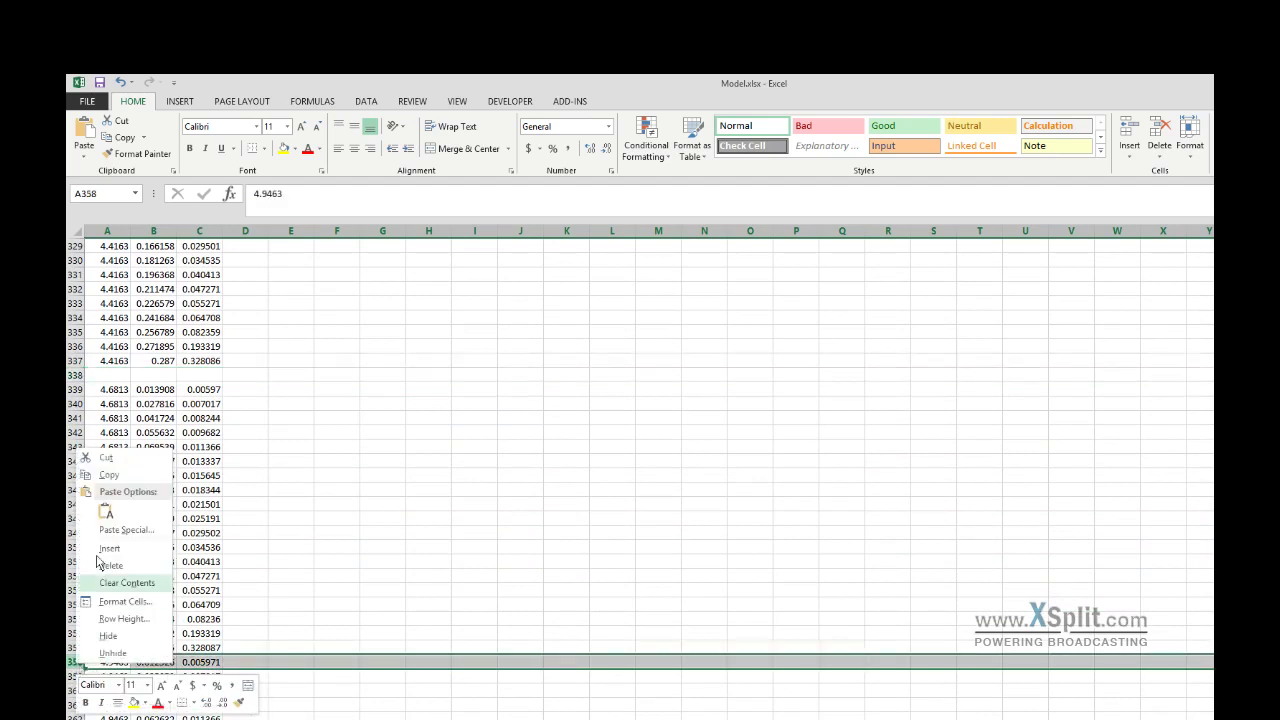
click(109, 548)
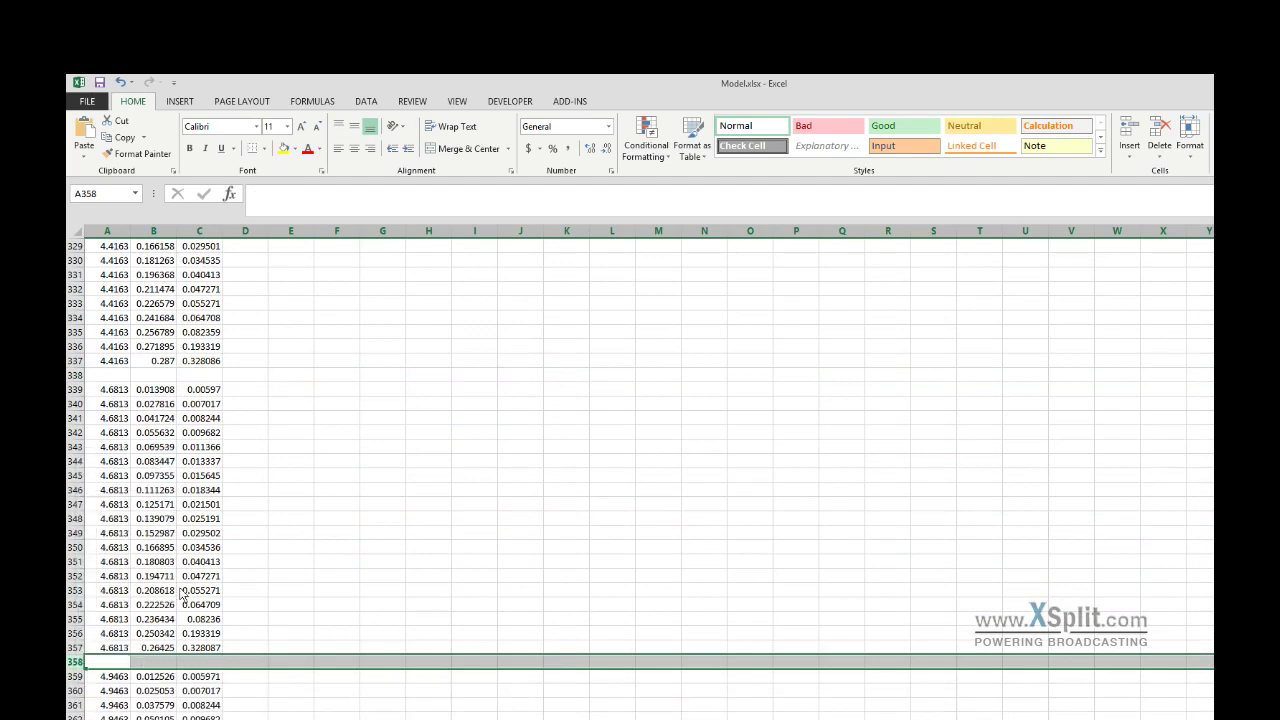
Step: Insert a blank row at row 378 before the 5.2113 station and at row 398 before the 5.4763 station
scroll(183, 599, down, 3)
scroll(183, 599, down, 5)
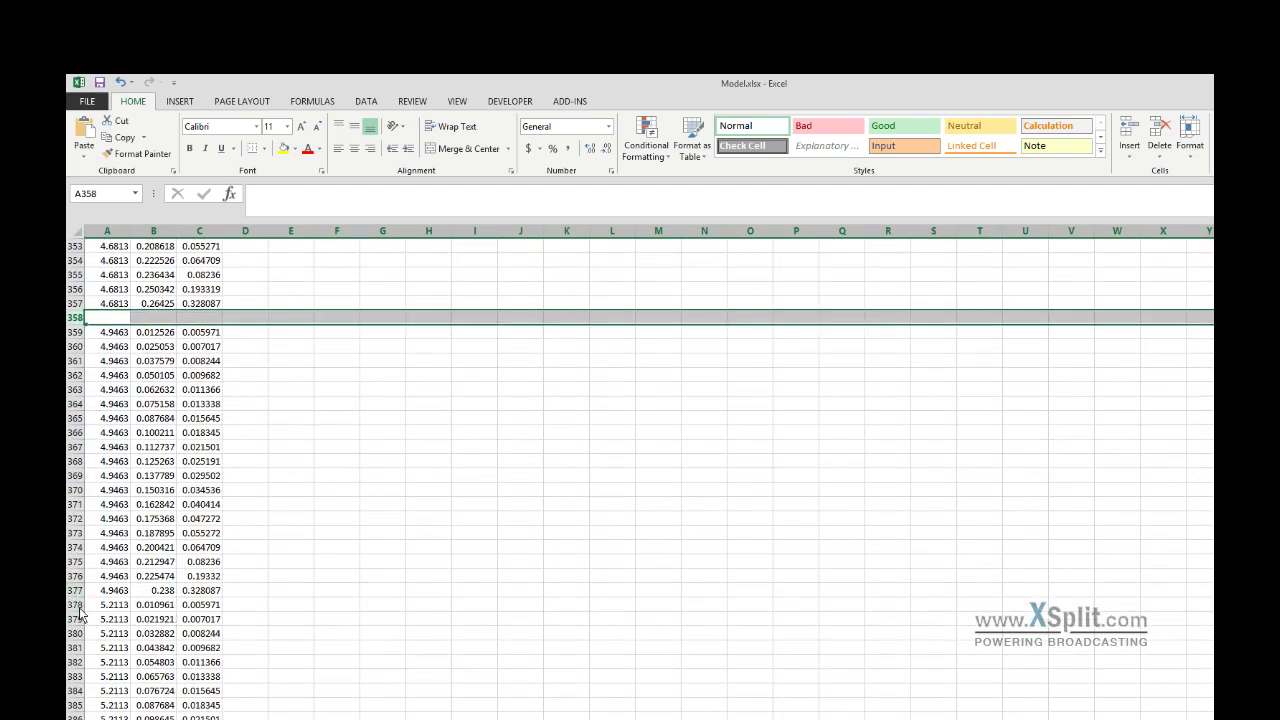
click(77, 605)
right_click(80, 612)
click(128, 493)
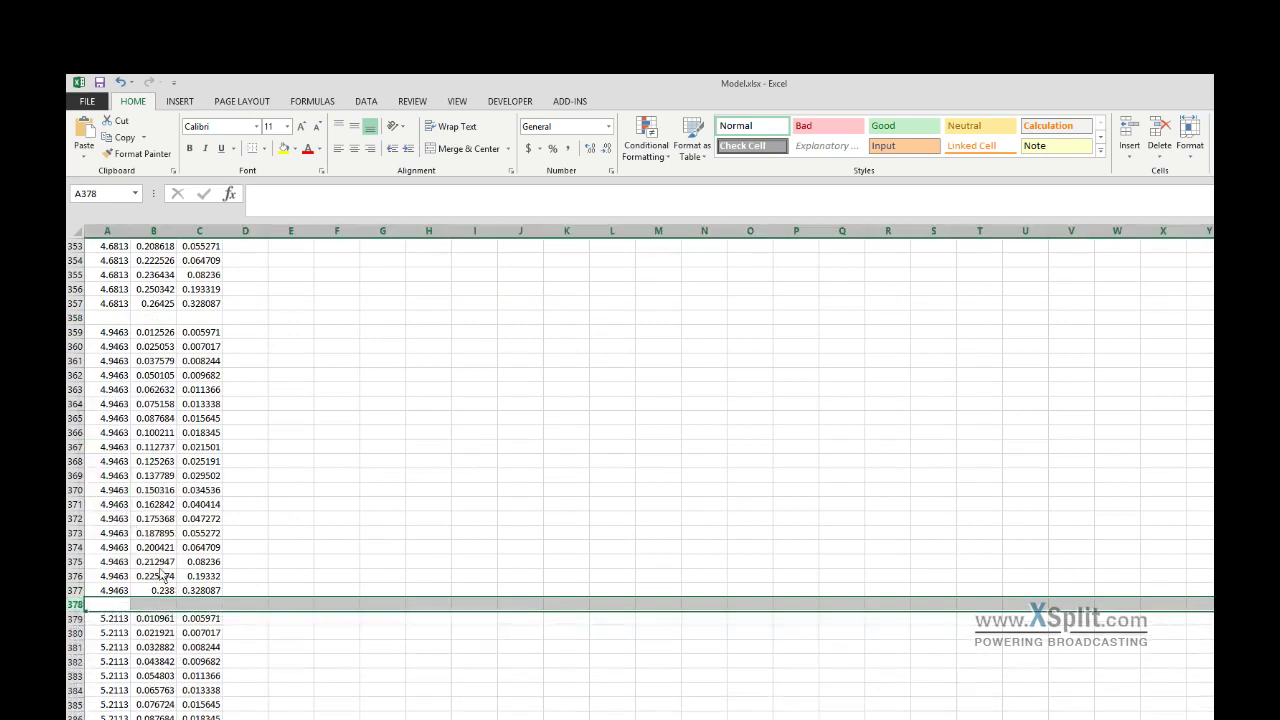
scroll(155, 600, down, 8)
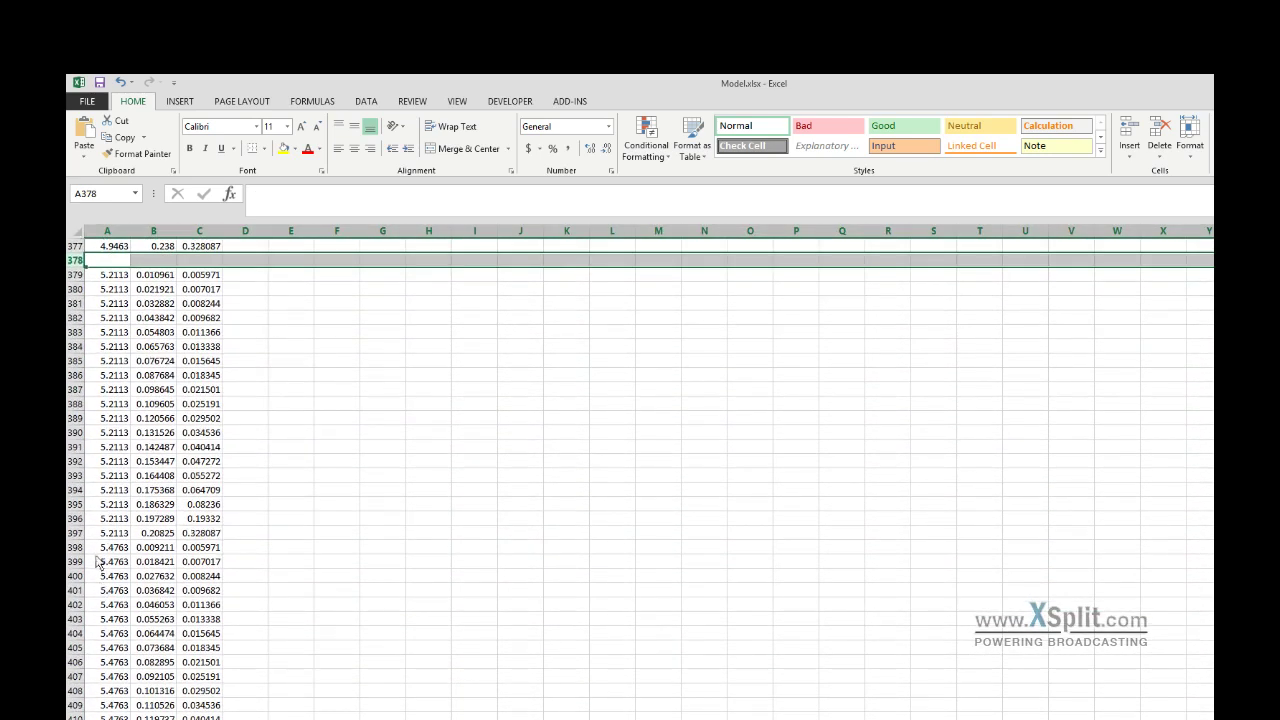
right_click(78, 551)
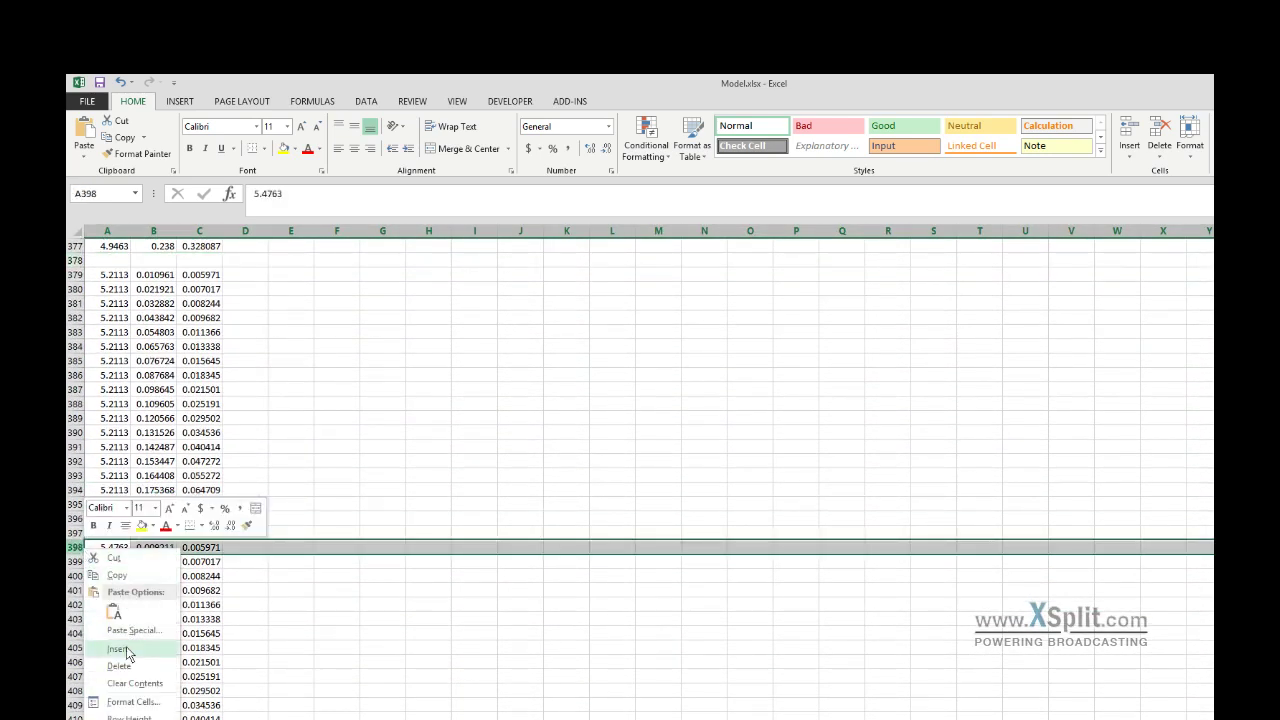
click(155, 617)
Step: Clear the last coordinate block in A419:D435, keeping the EOF entry below it
scroll(155, 615, down, 5)
scroll(143, 566, down, 5)
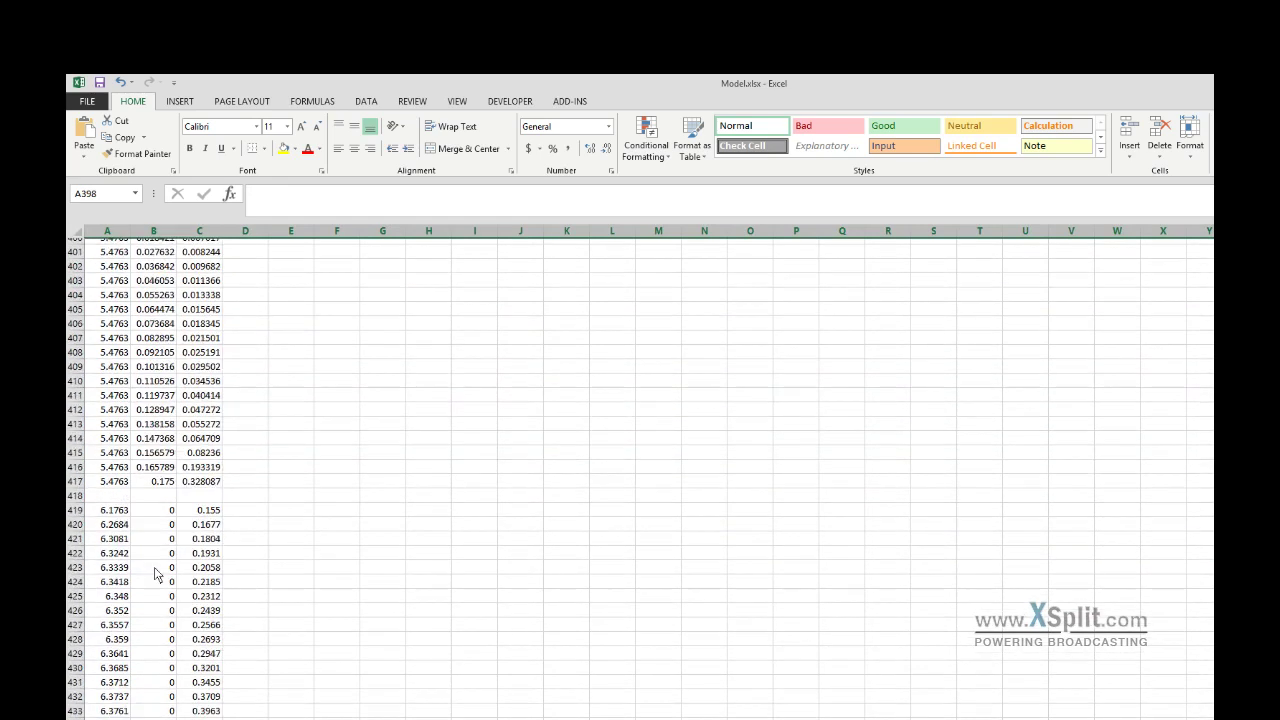
drag(224, 640, 115, 406)
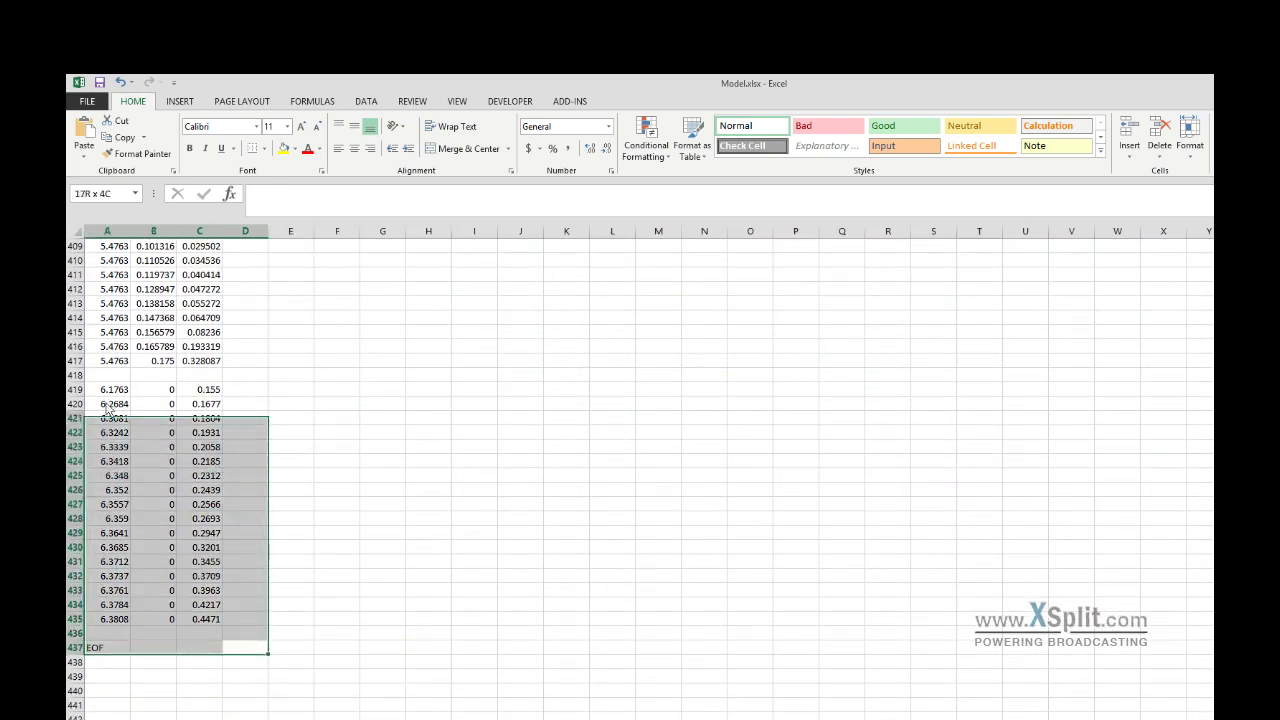
click(229, 638)
drag(245, 619, 113, 405)
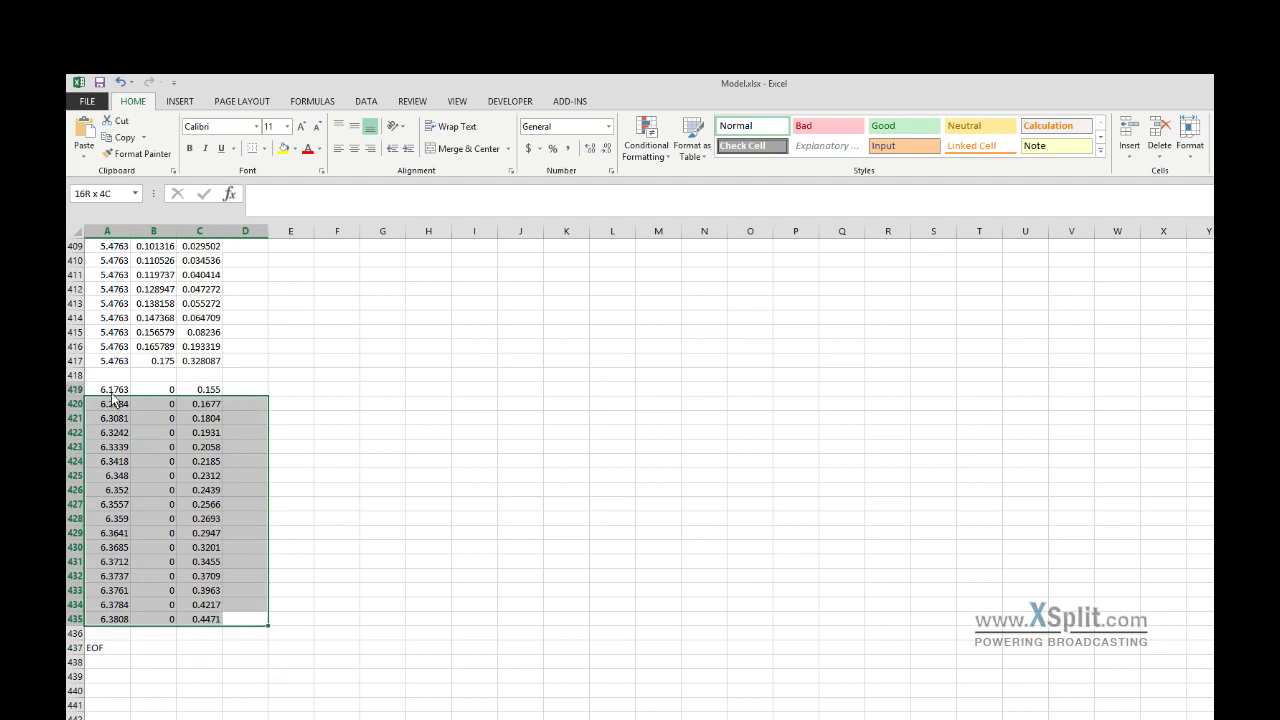
key(Delete)
Step: Calculate the spacing between the last two stations in cell A419 with the formula =A417-A397
scroll(171, 487, up, 10)
scroll(305, 673, up, 20)
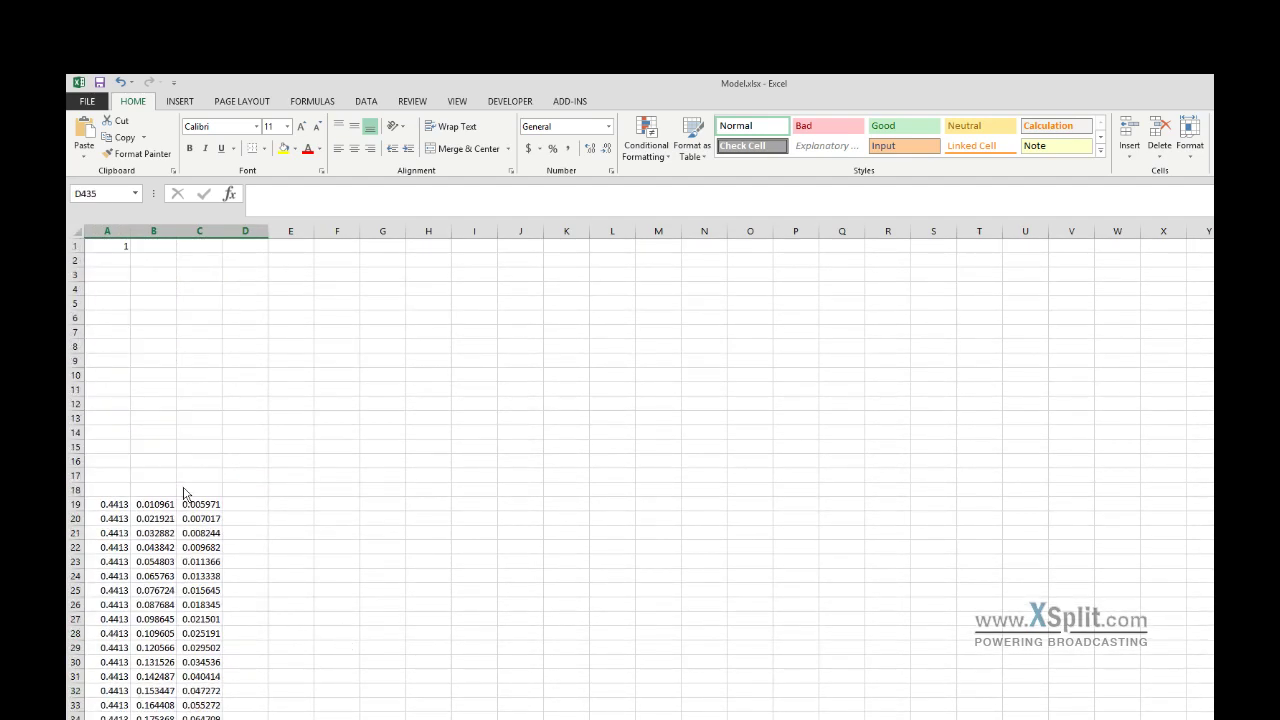
scroll(266, 605, down, 16)
scroll(237, 484, down, 20)
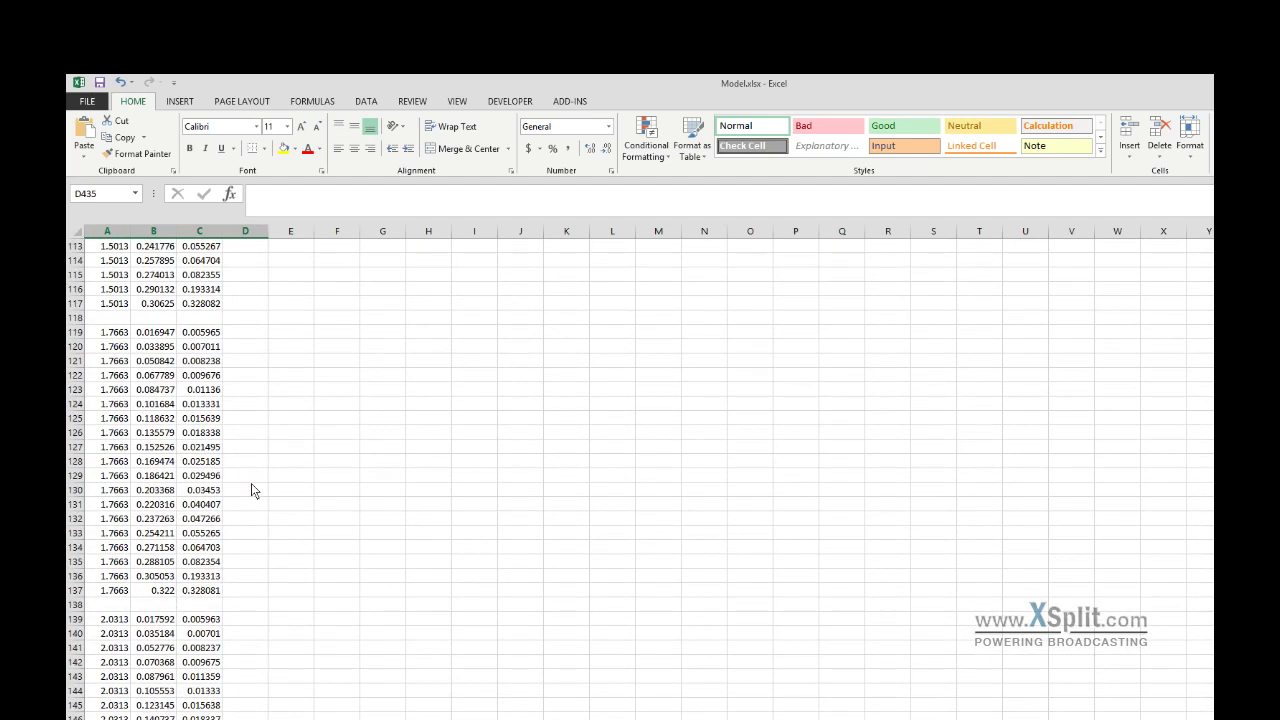
scroll(223, 563, down, 16)
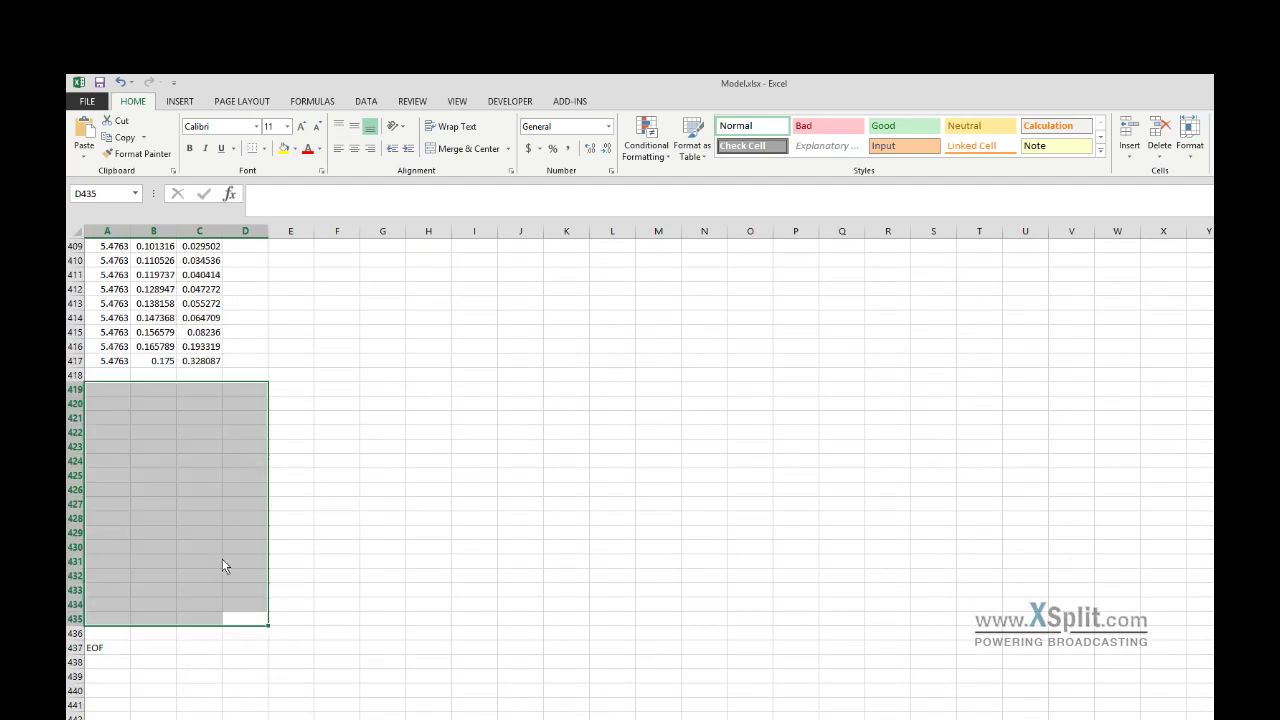
scroll(224, 566, up, 6)
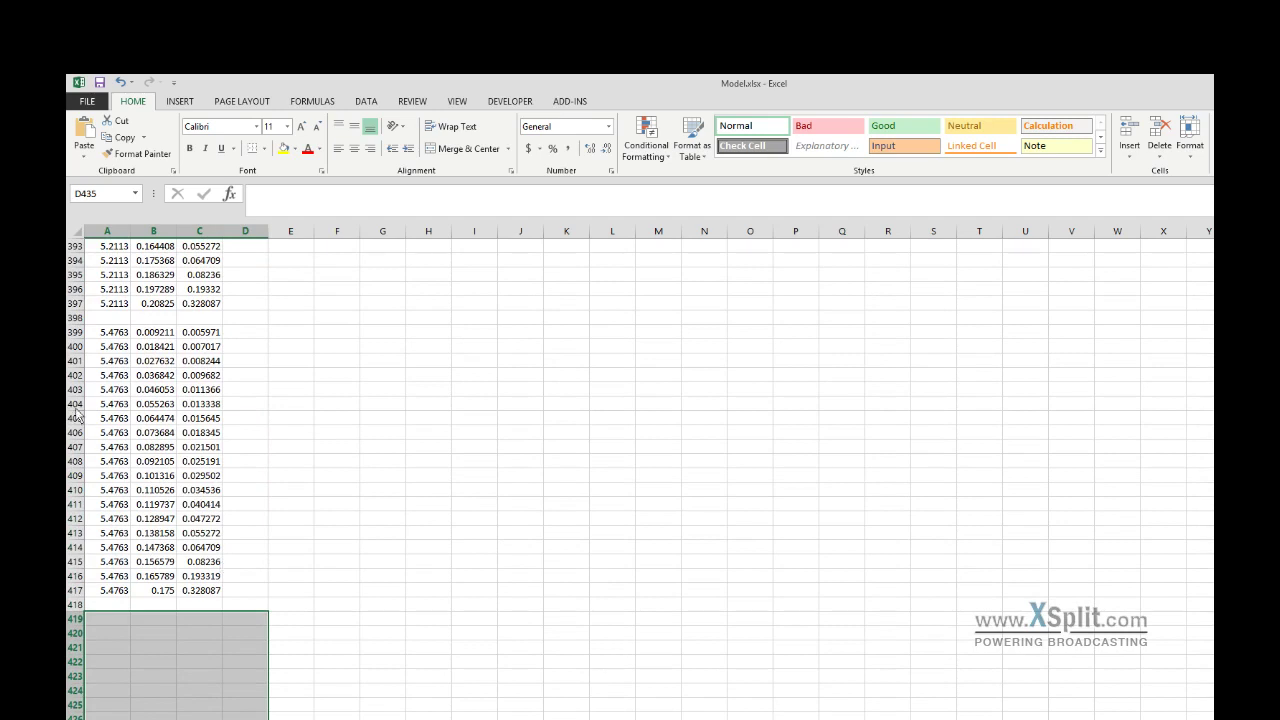
click(108, 619)
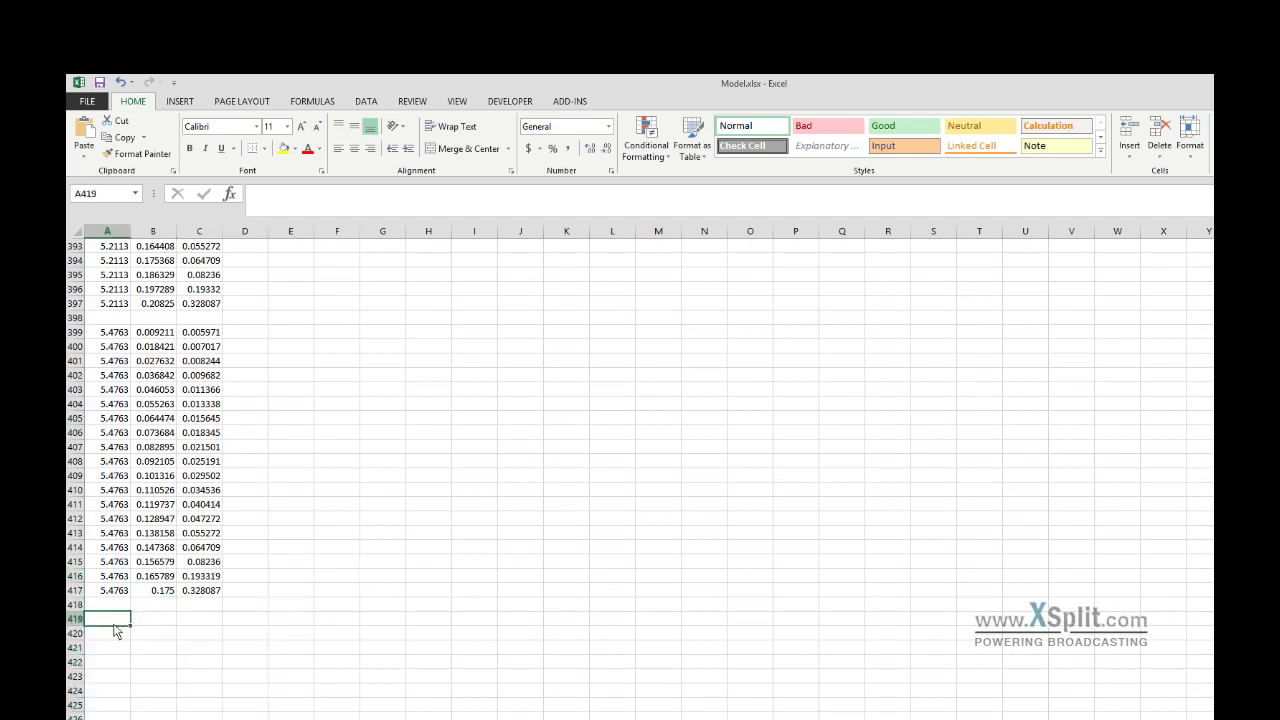
text(=)
click(103, 593)
text(-)
click(110, 303)
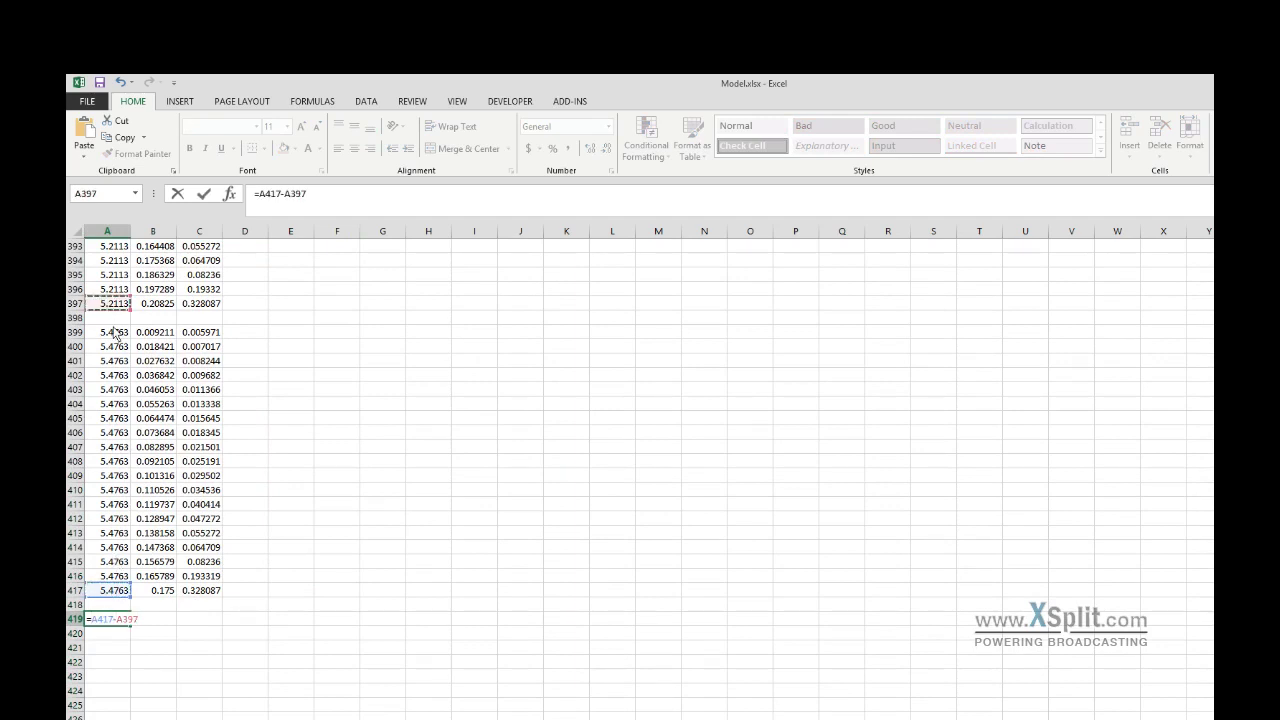
key(Return)
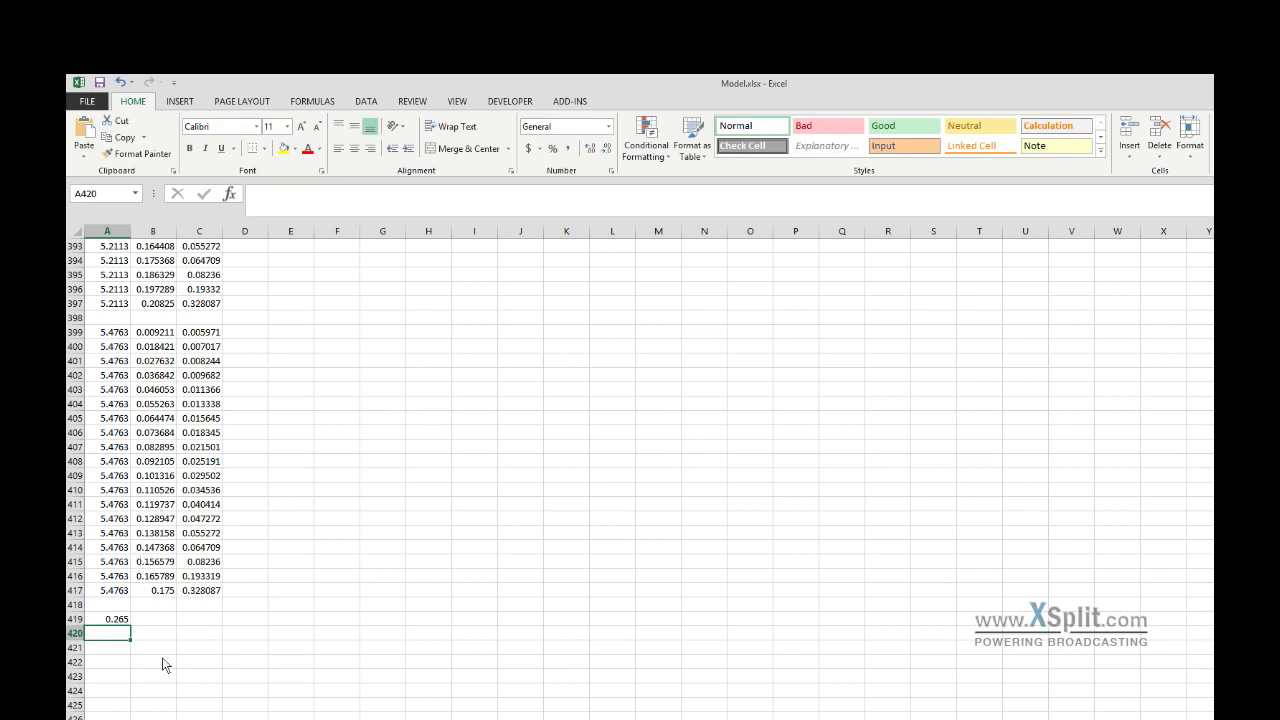
Step: Calculate the next station position in cell A420 with the formula =A419+A416
click(122, 620)
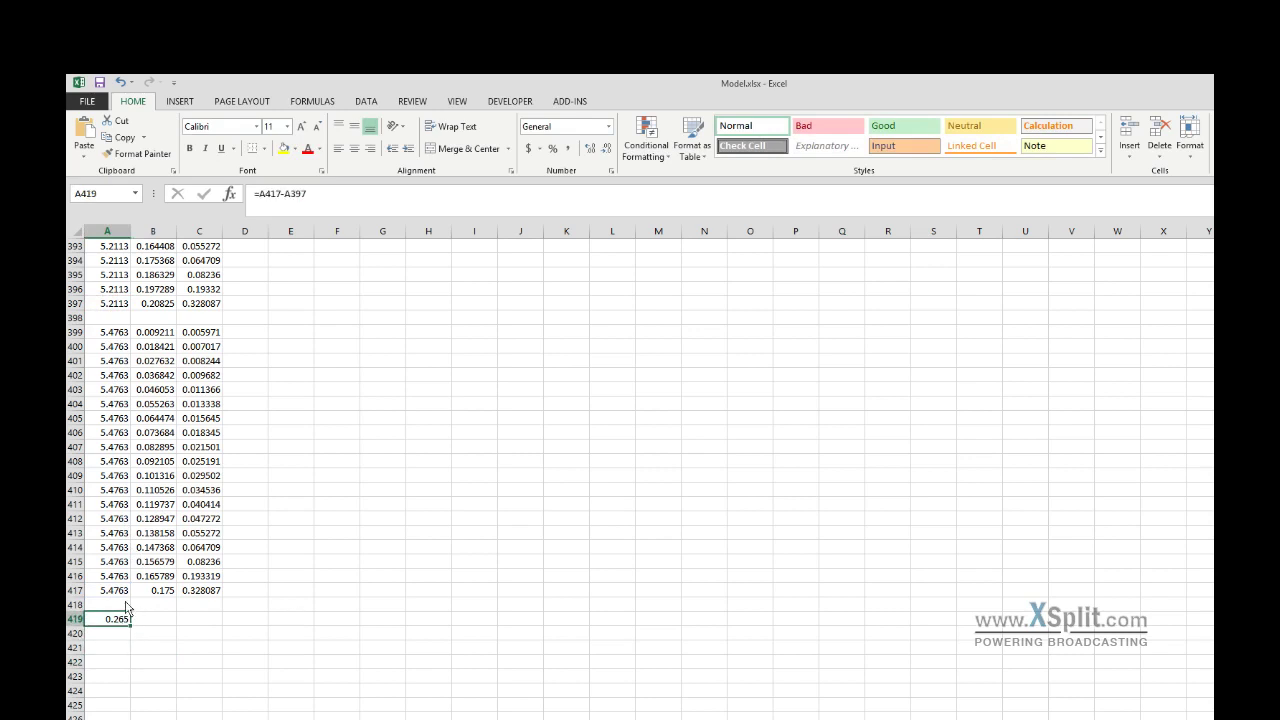
click(104, 648)
key(Up)
text(=)
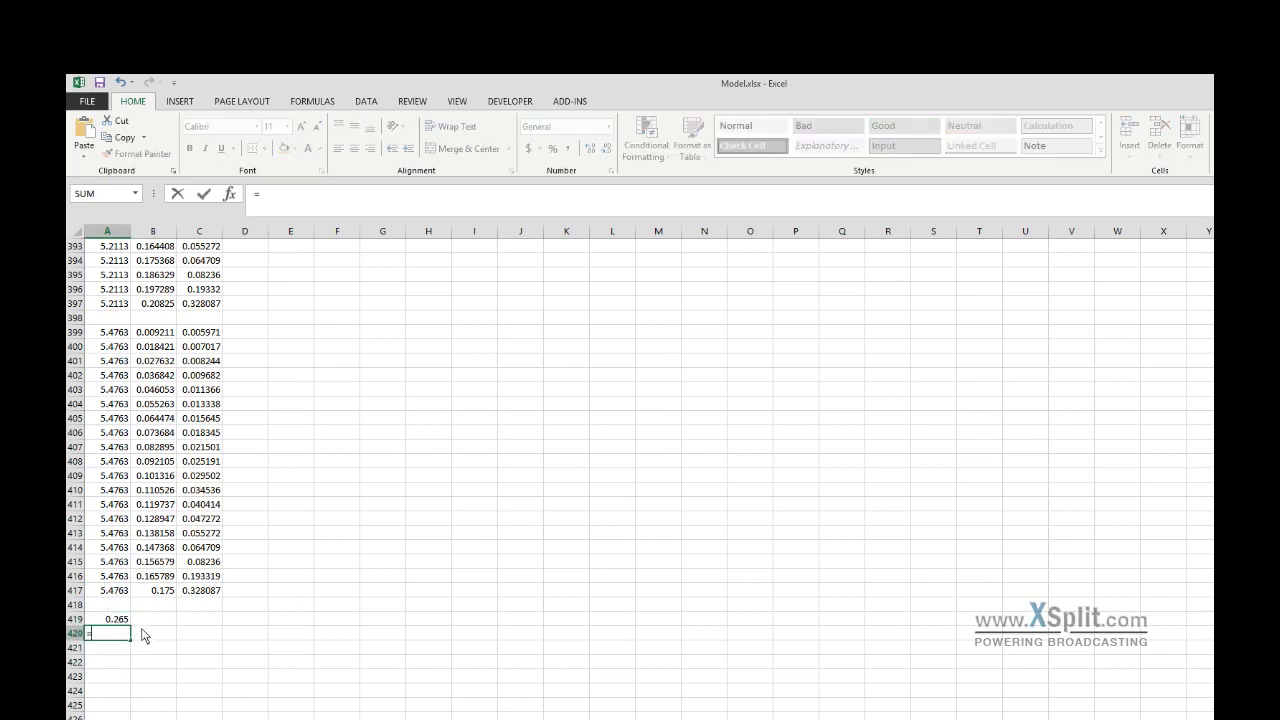
click(125, 593)
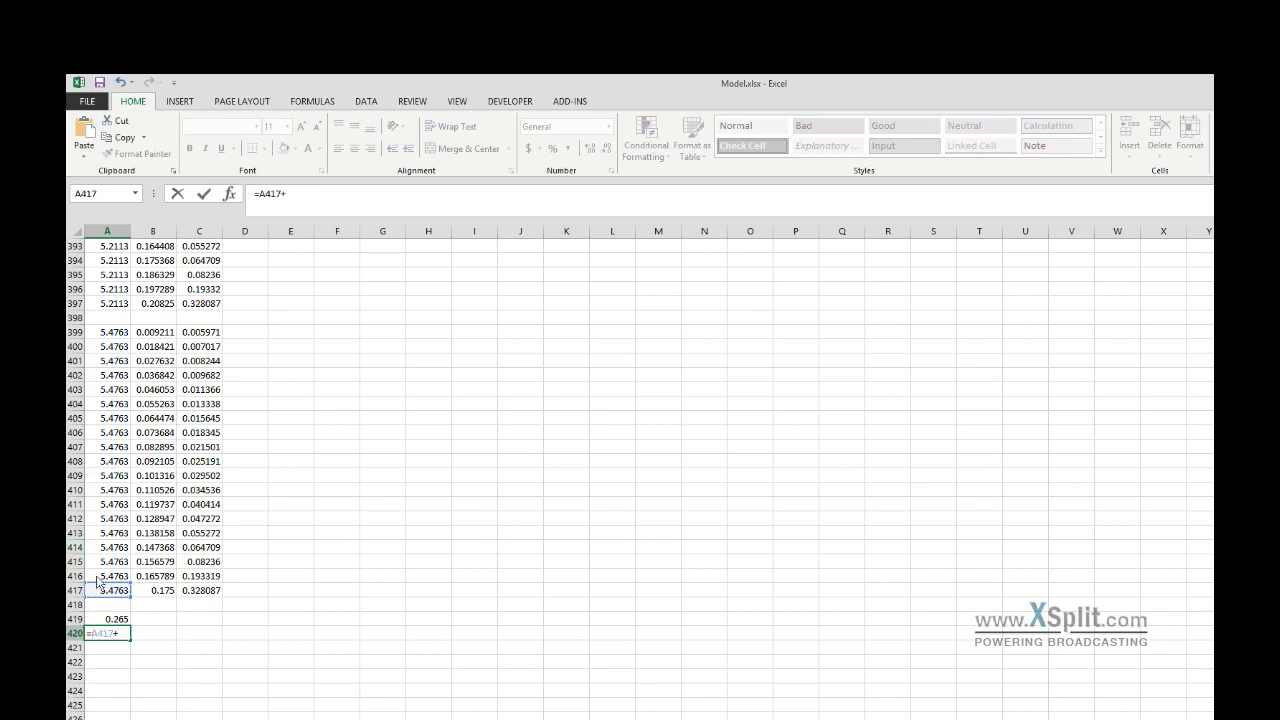
text(+)
click(107, 577)
key(Return)
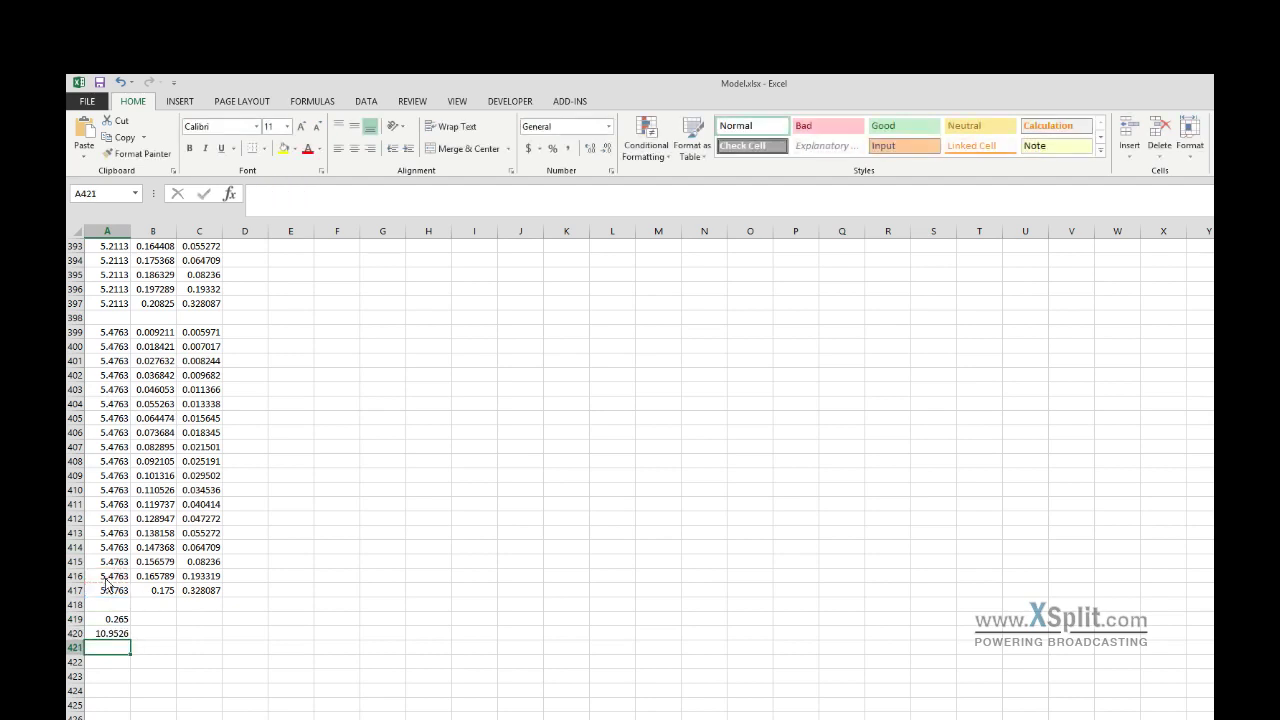
double_click(109, 634)
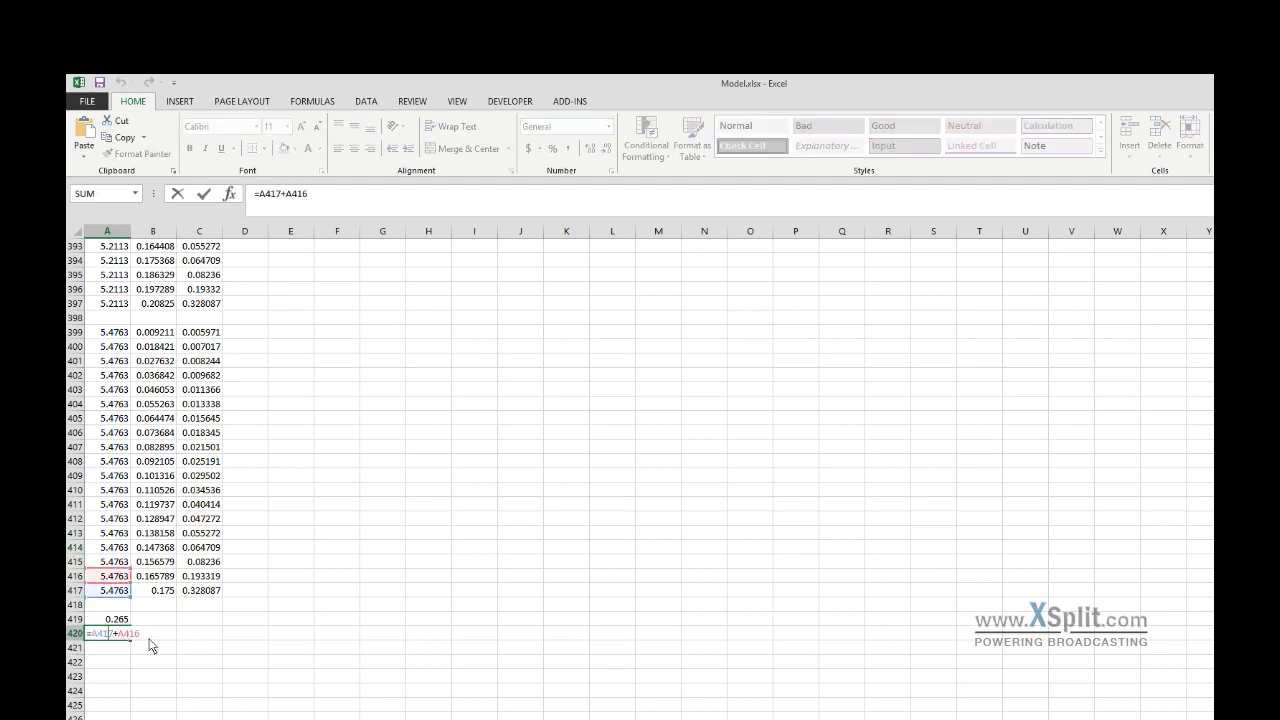
drag(124, 598, 120, 627)
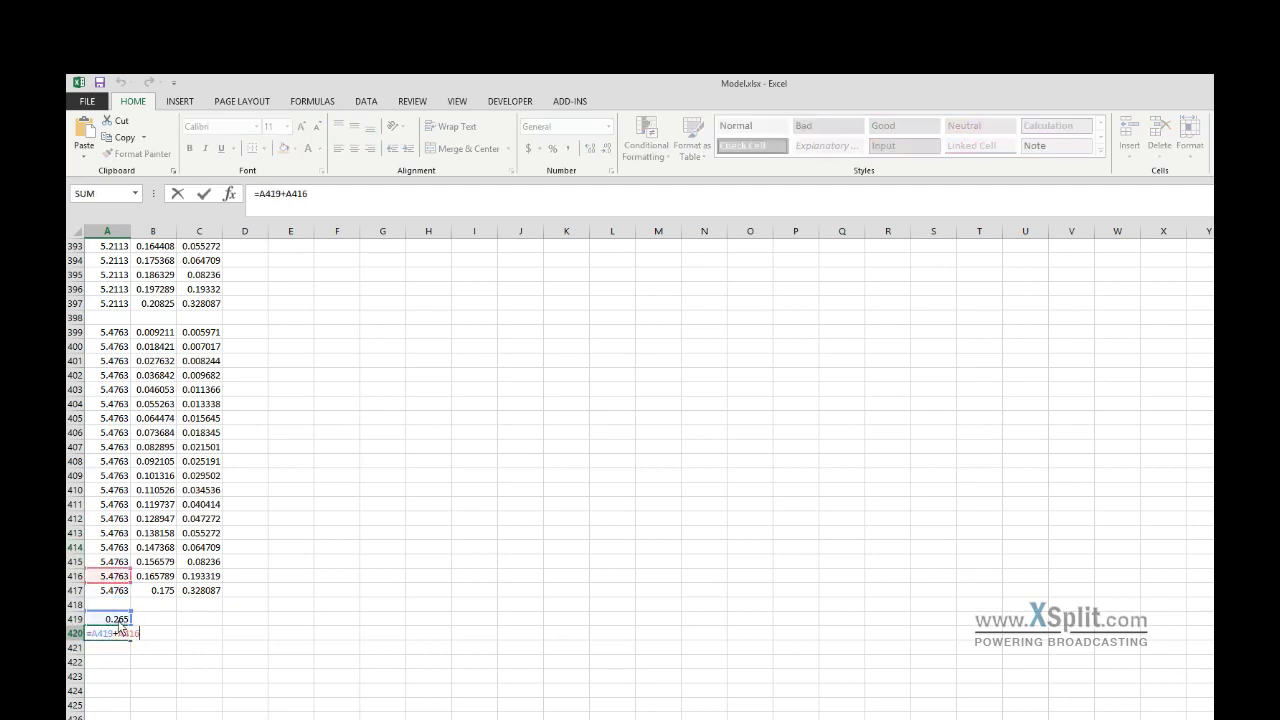
key(Return)
Step: Try to clear the spacing formula in cell A419, and undo it
click(126, 620)
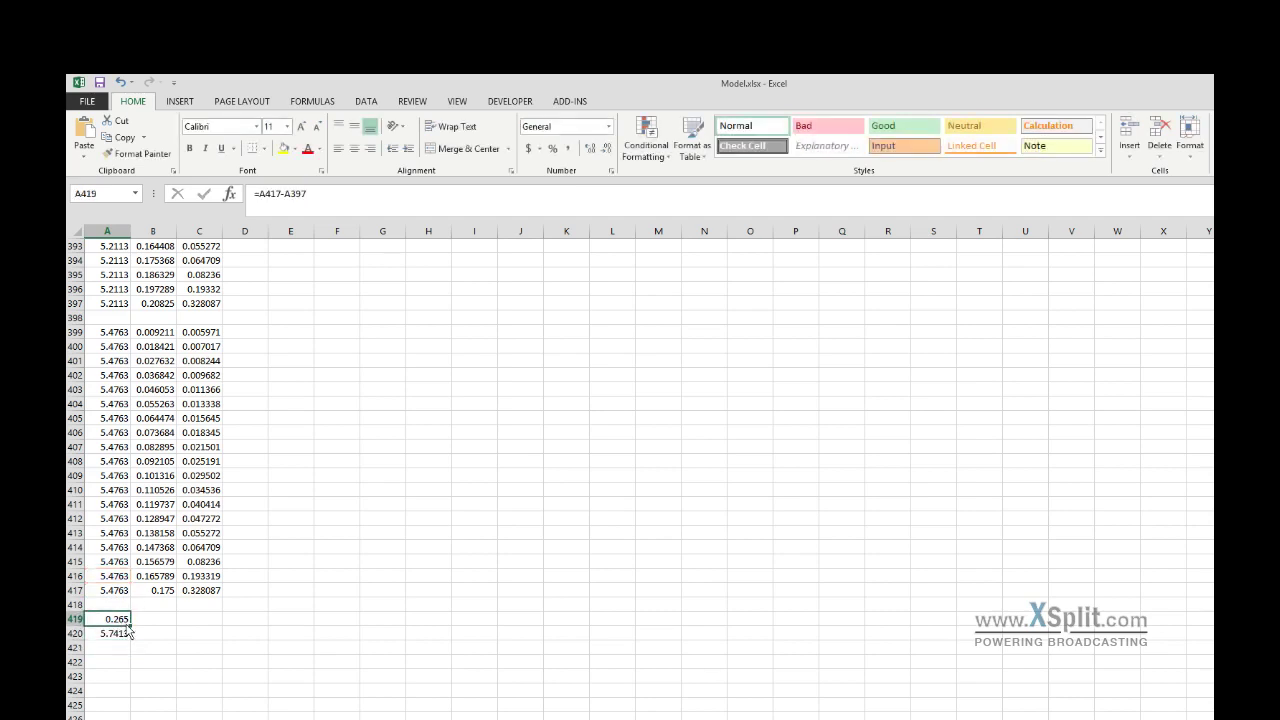
key(Delete)
key(ctrl+z)
Step: Copy the 5.4763 station's coordinates in B399:C417 to the block starting at B420
drag(200, 590, 152, 340)
key(ctrl+c)
click(157, 634)
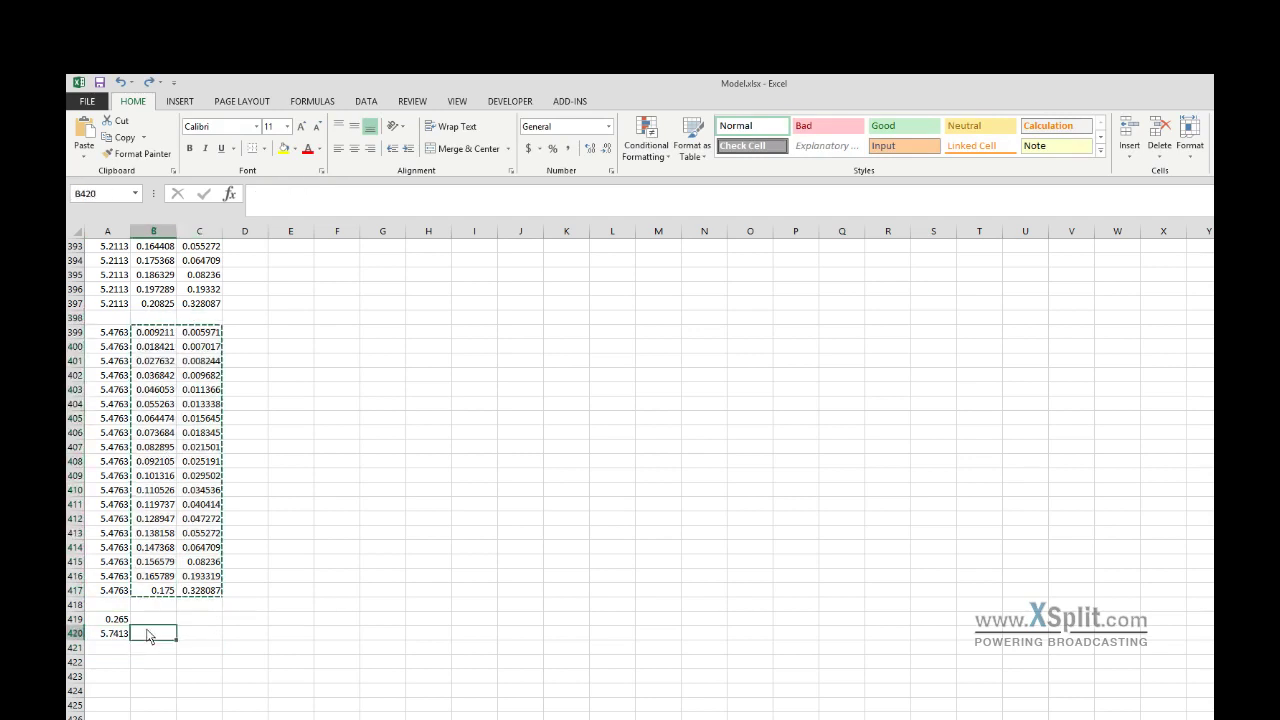
key(ctrl+v)
Step: Move the EOF entry from A437 down to A440
scroll(210, 632, down, 5)
click(100, 647)
drag(100, 654, 96, 694)
Step: Try deleting the spacing value in A419, and restore it
click(118, 390)
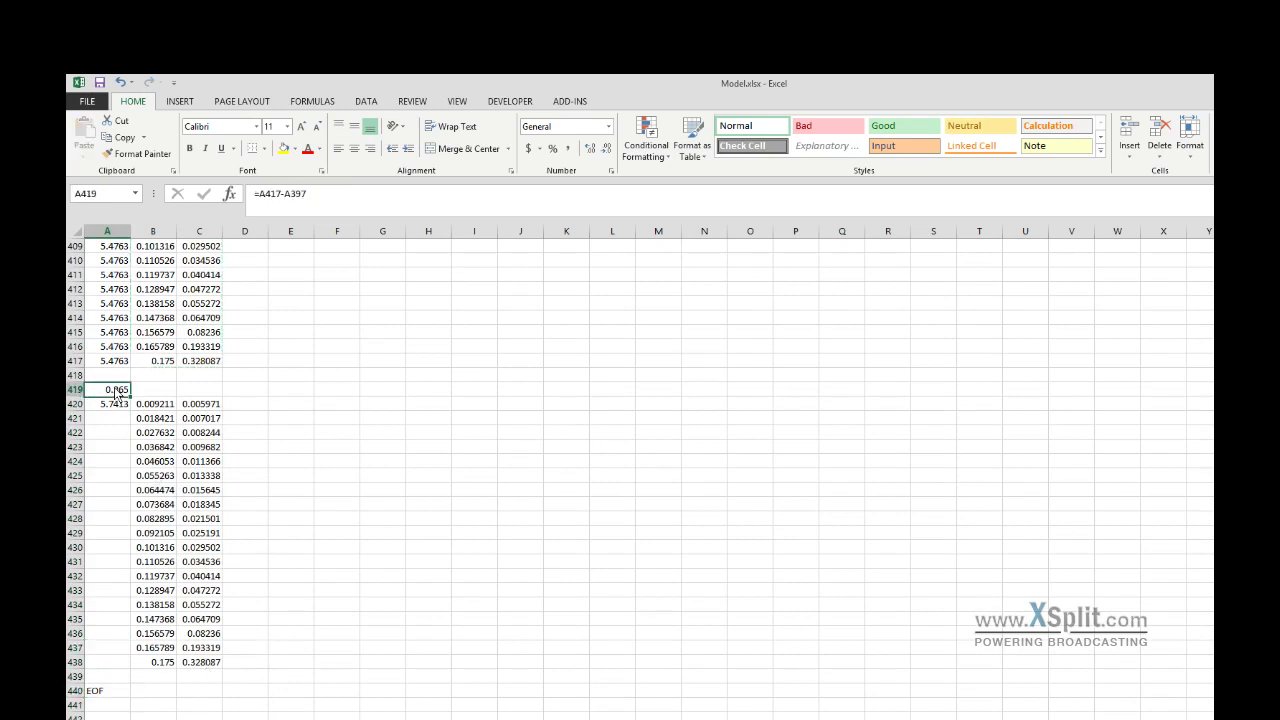
key(Delete)
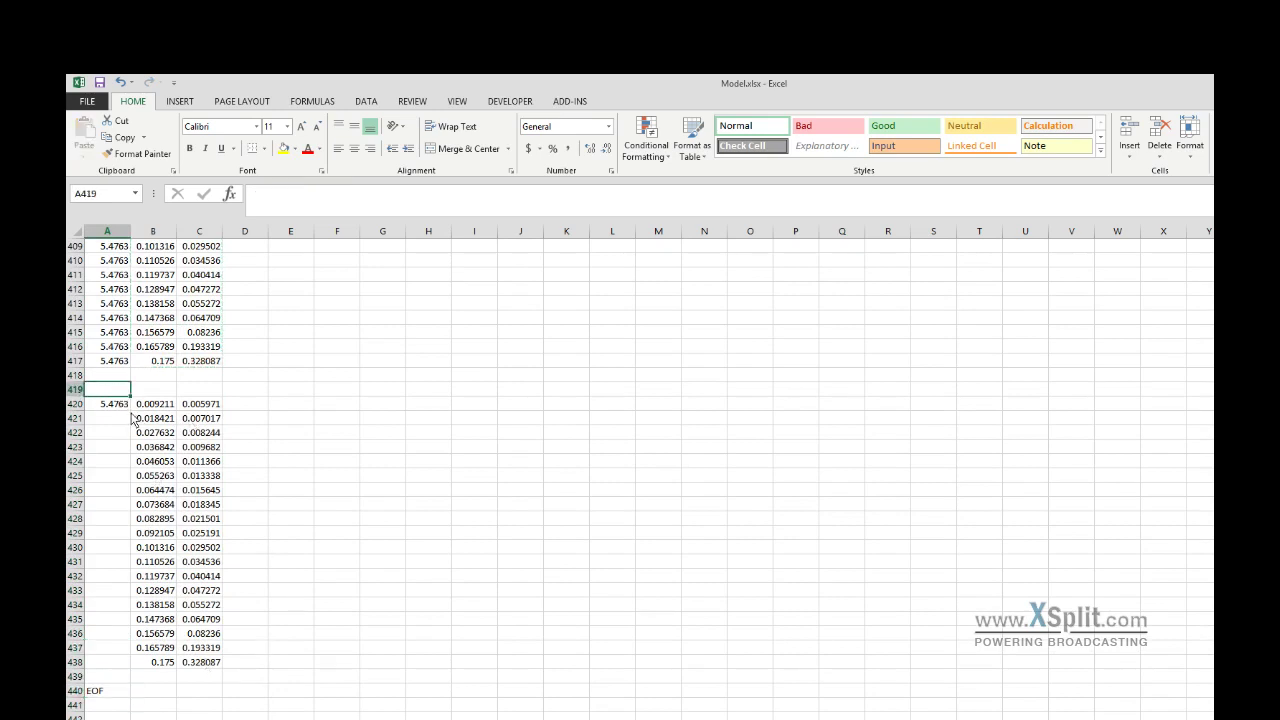
key(ctrl+z)
Step: Try to copy the A420 formula into A421, and undo the changes back through the EOF move
click(114, 406)
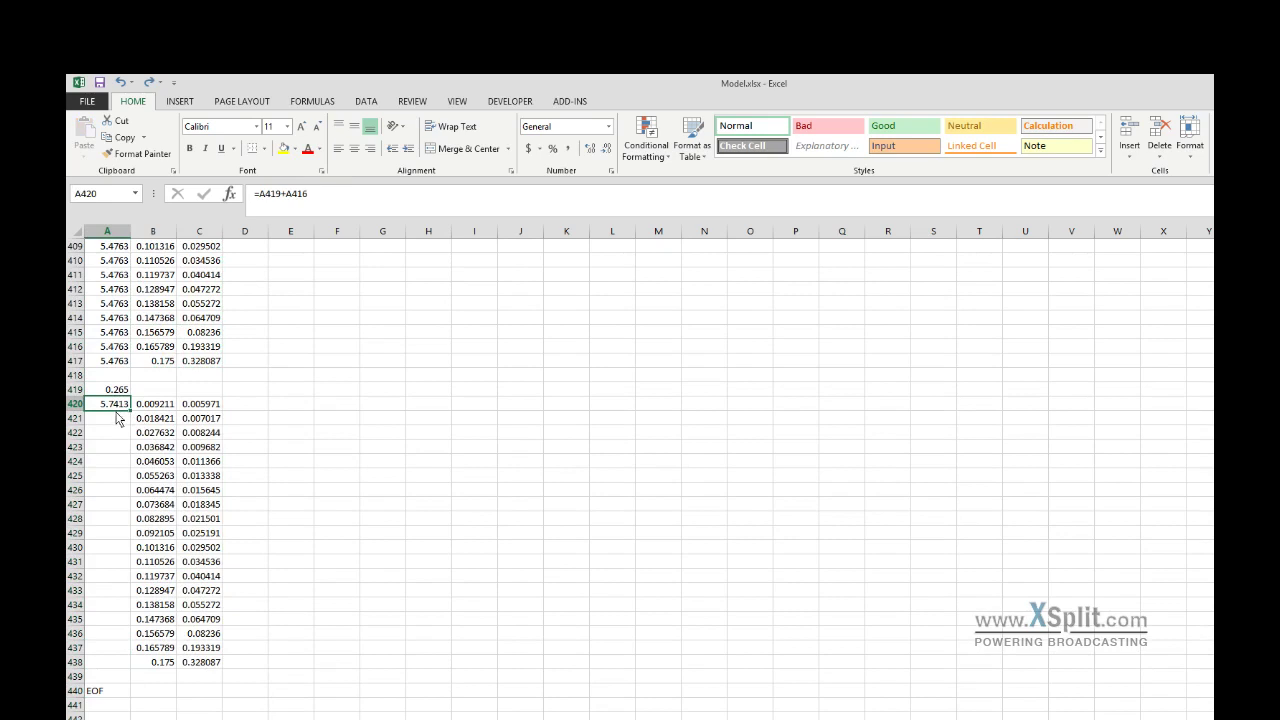
key(ctrl+c)
click(118, 420)
key(ctrl+v)
click(290, 432)
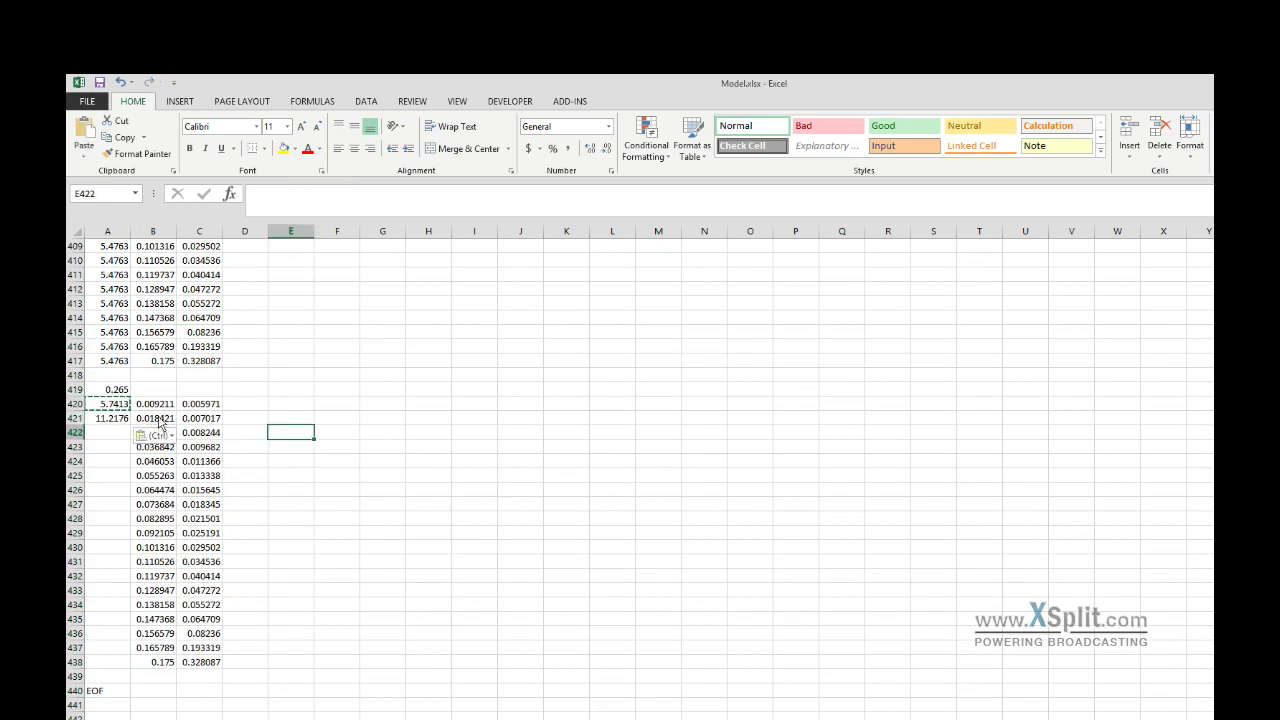
key(ctrl+z)
key(ctrl+z)
key(ctrl+z)
key(ctrl+z)
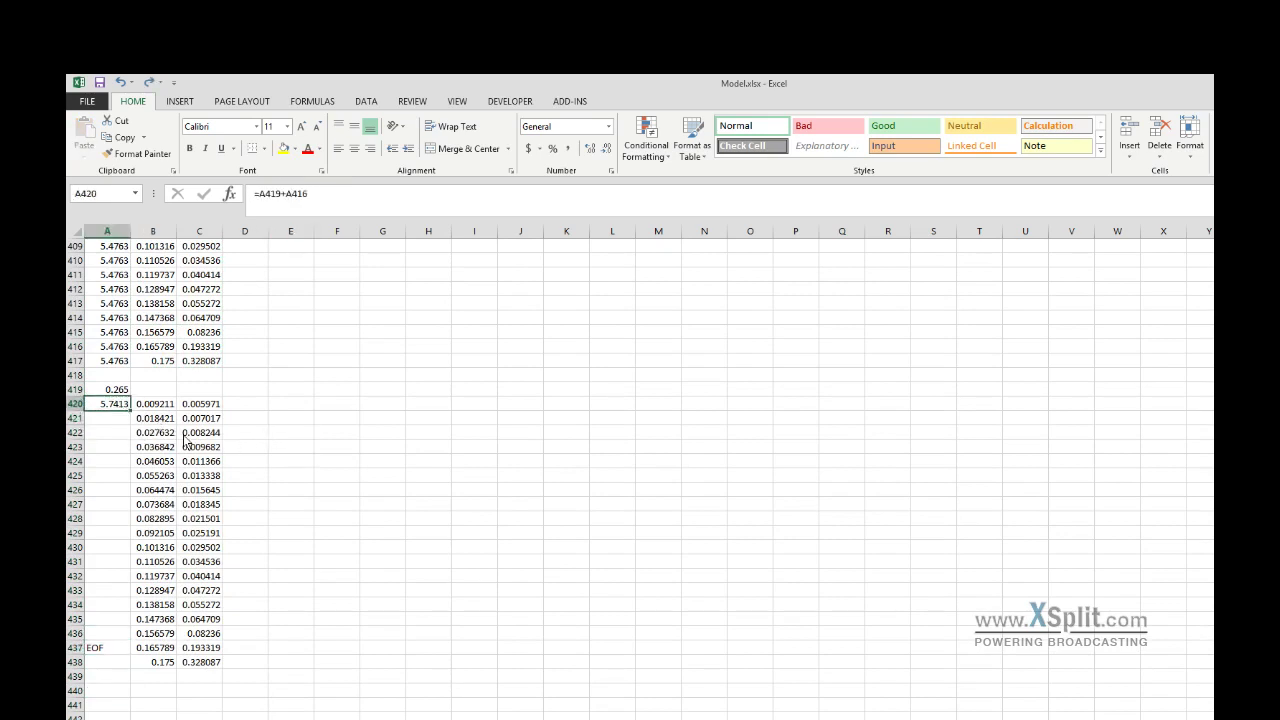
Step: Replace the formula in A420 with the fixed value 5.7413 and clear the spacing value in A419
text(5.7413)
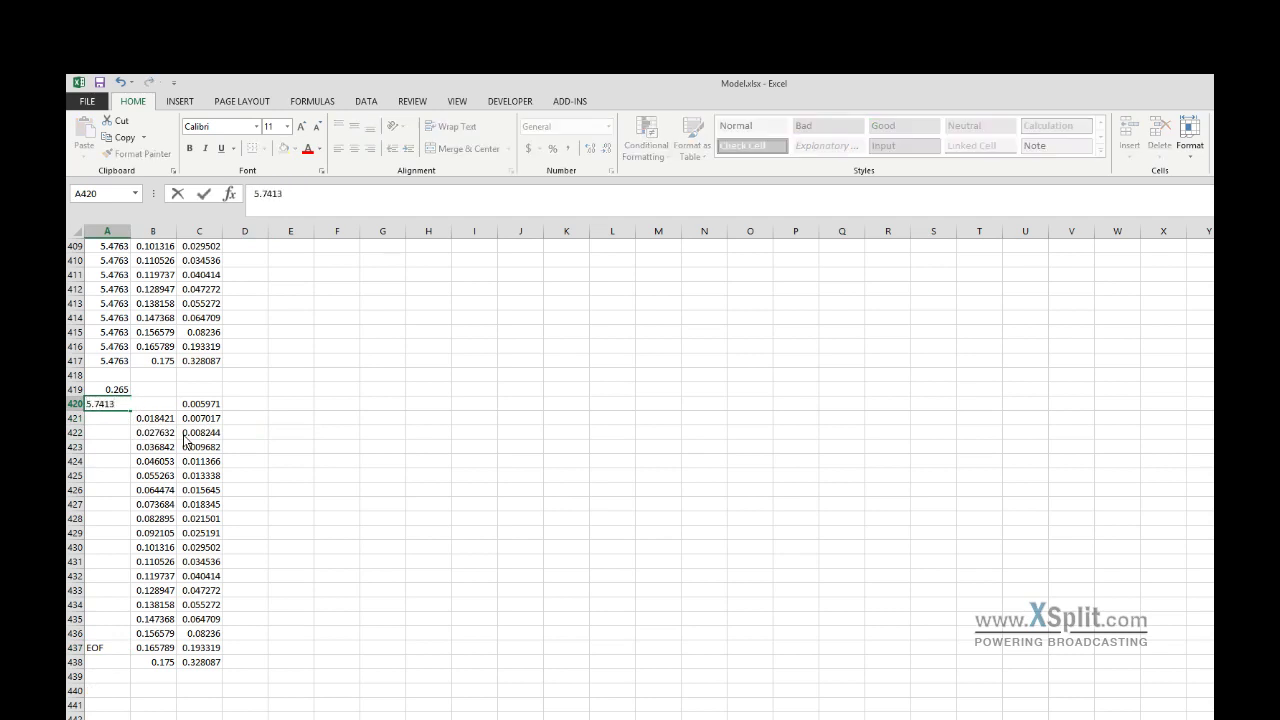
key(Return)
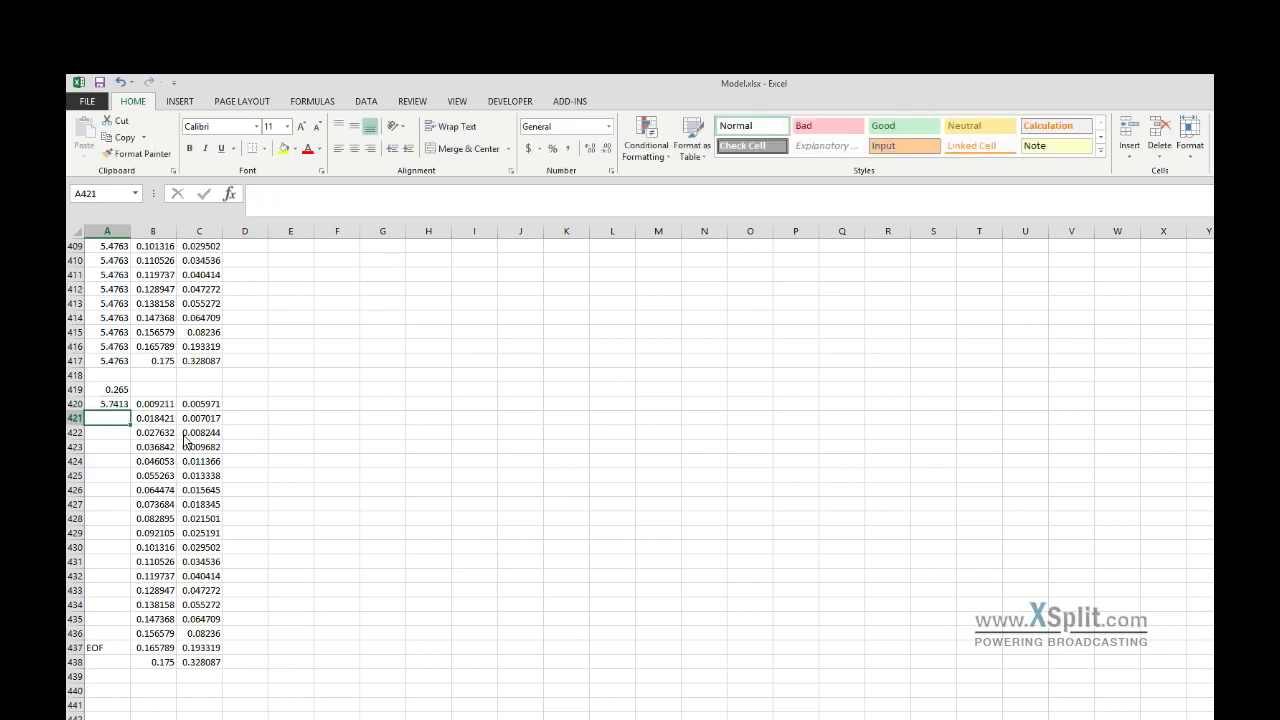
click(122, 390)
key(Delete)
Step: Move the EOF entry to A440 and fill 5.7413 down A420:A438
click(104, 648)
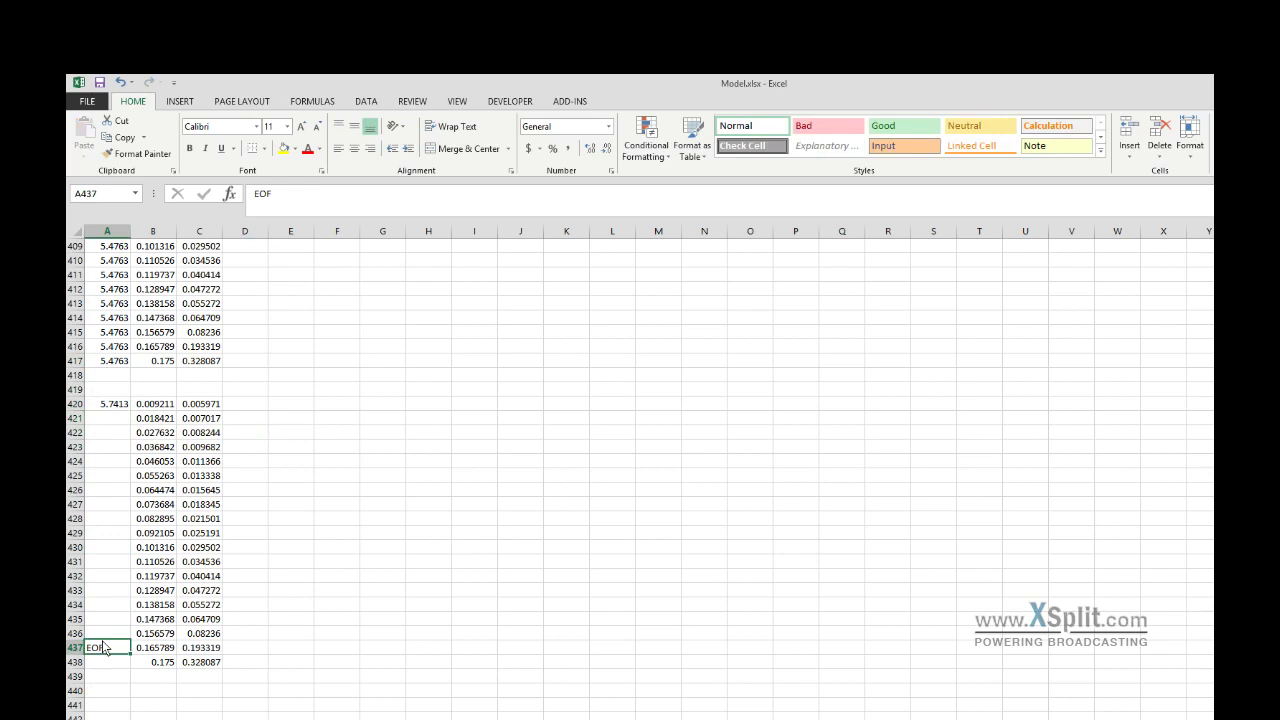
drag(105, 655, 110, 696)
click(118, 406)
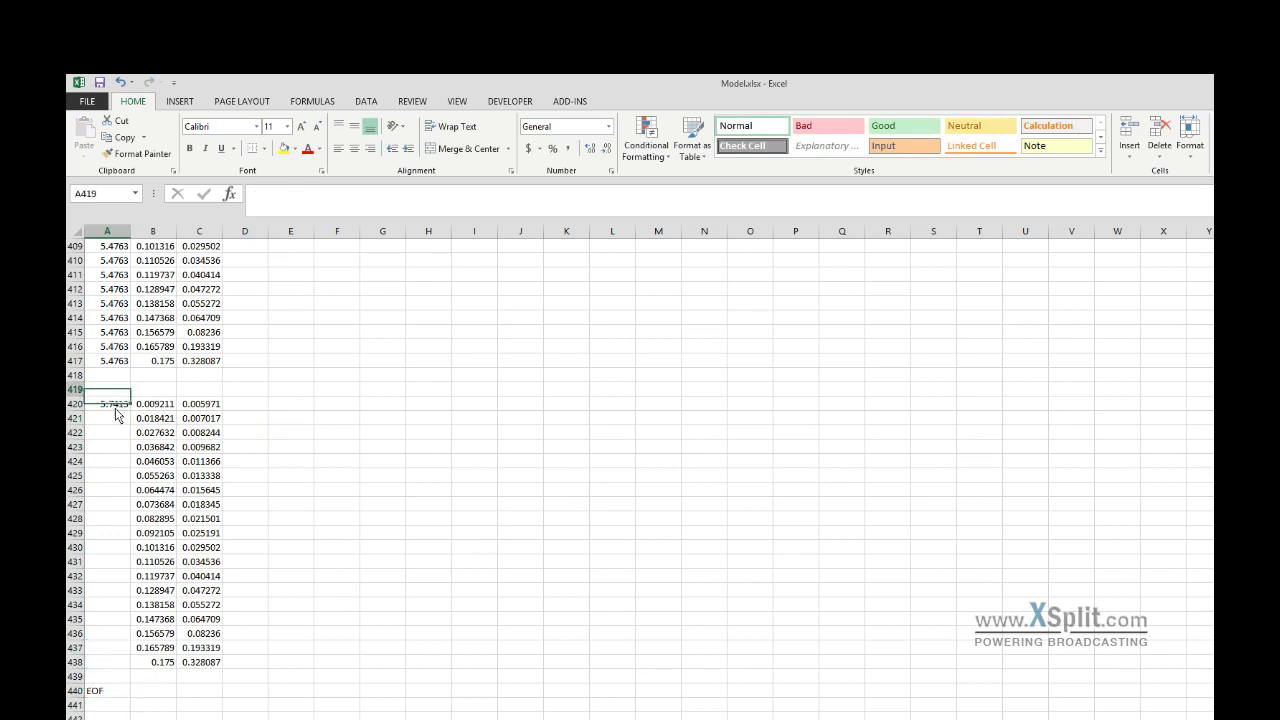
drag(130, 412, 130, 668)
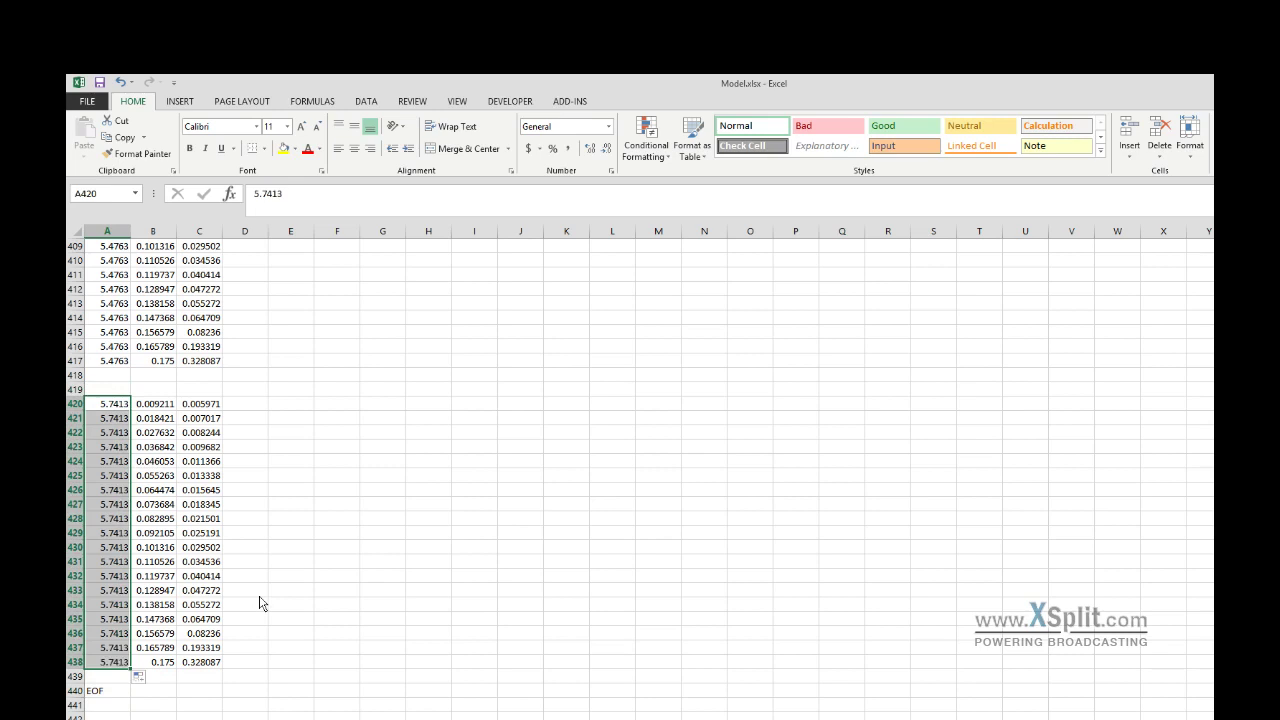
click(340, 518)
Step: Move the 5.7413 station block and the EOF entry up one row so the block starts at A419
drag(112, 404, 200, 705)
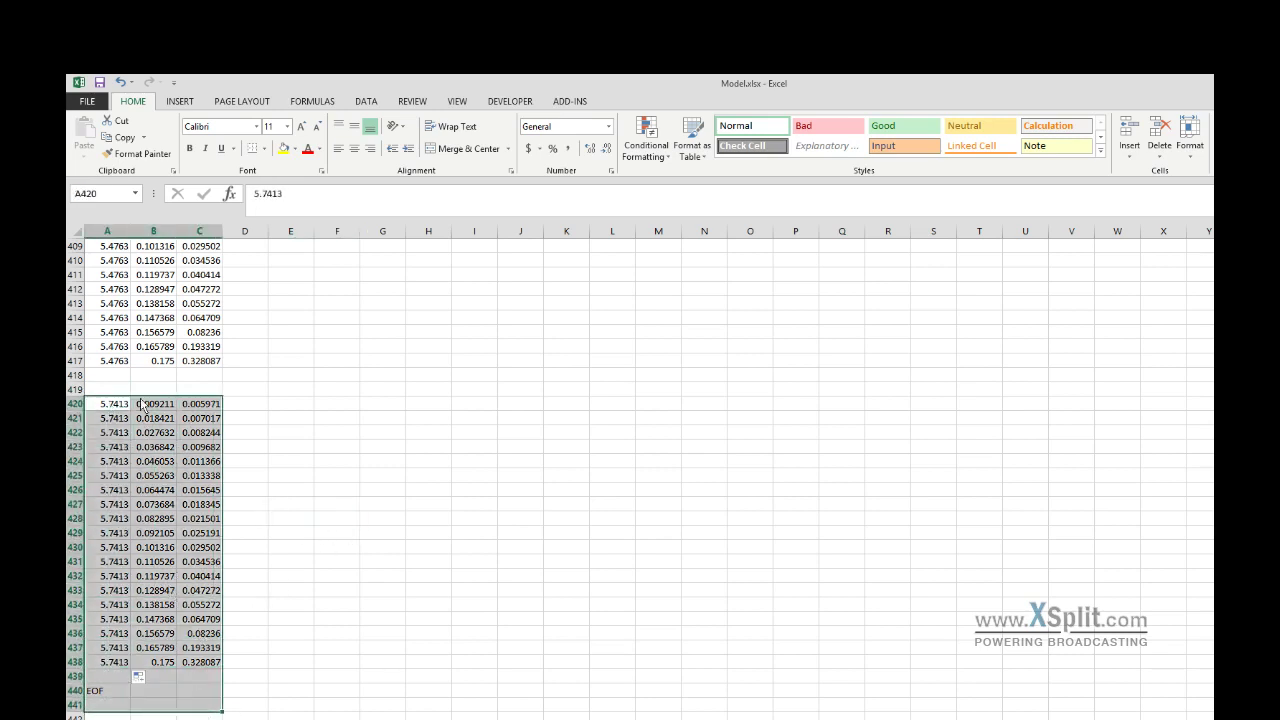
drag(141, 398, 141, 384)
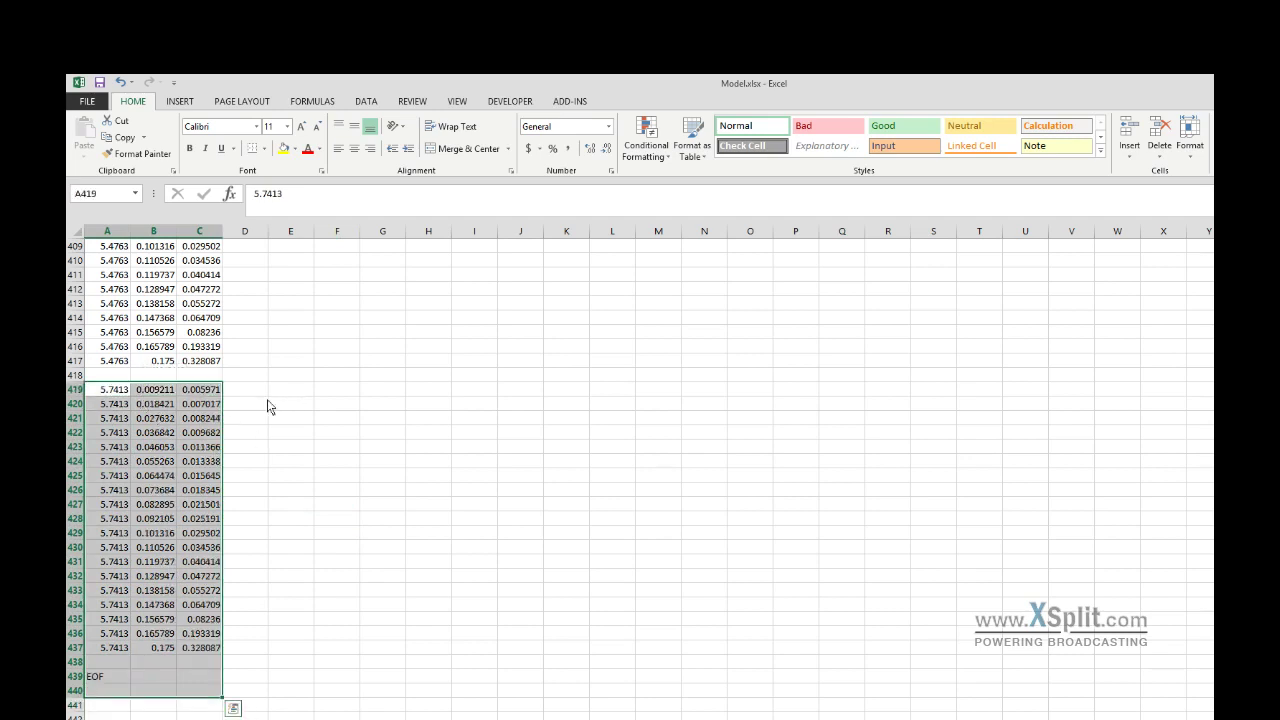
scroll(260, 405, up, 5)
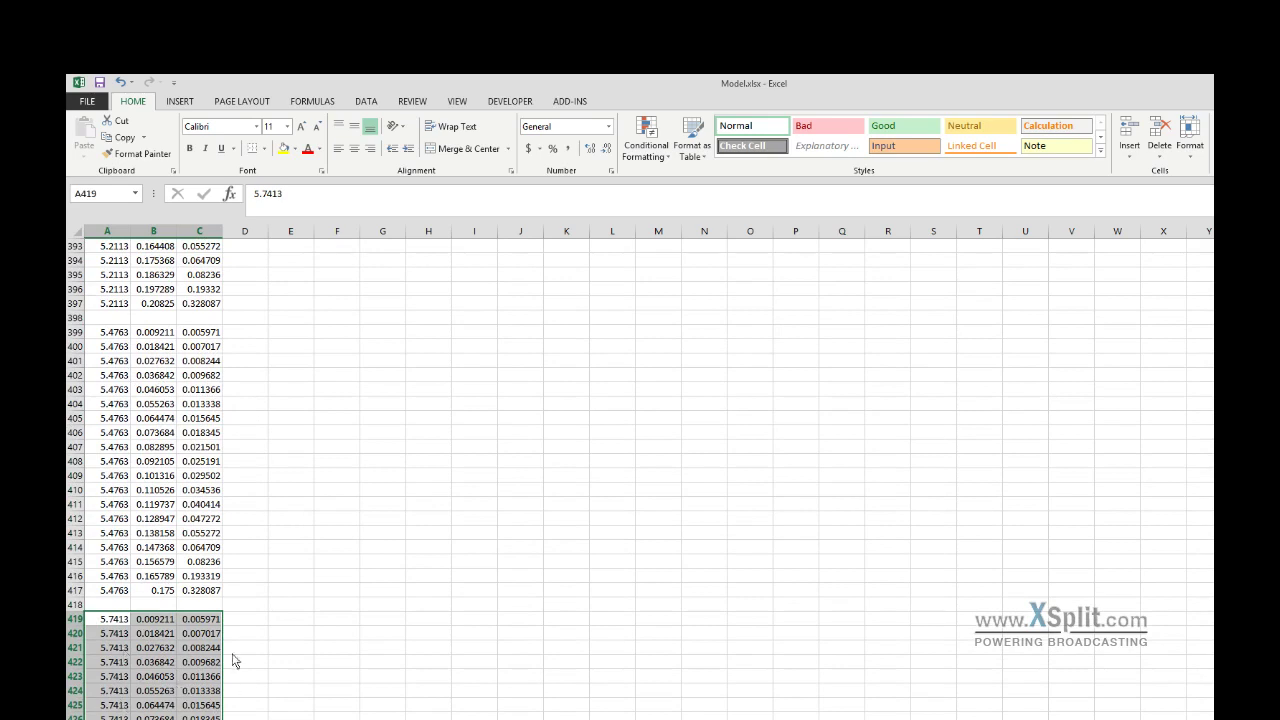
scroll(287, 700, down, 5)
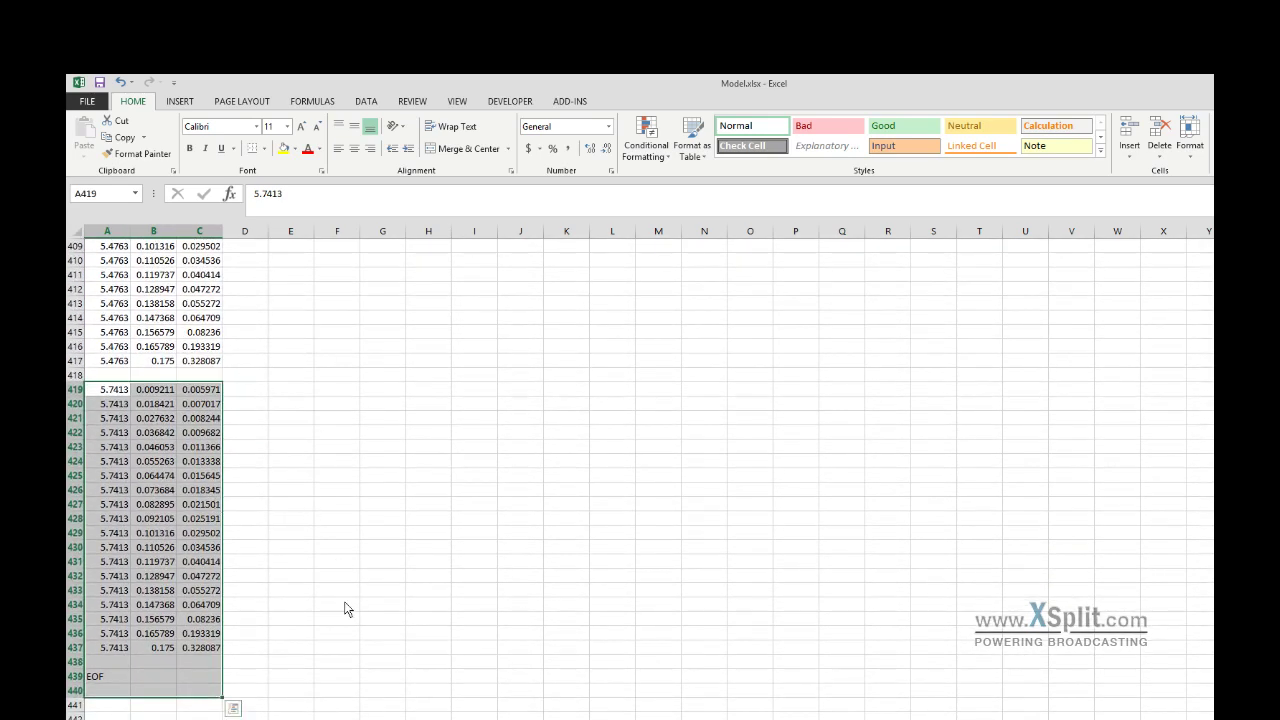
Step: Calculate the first station's position in A17 by subtracting the station spacing from A19
scroll(330, 606, up, 20)
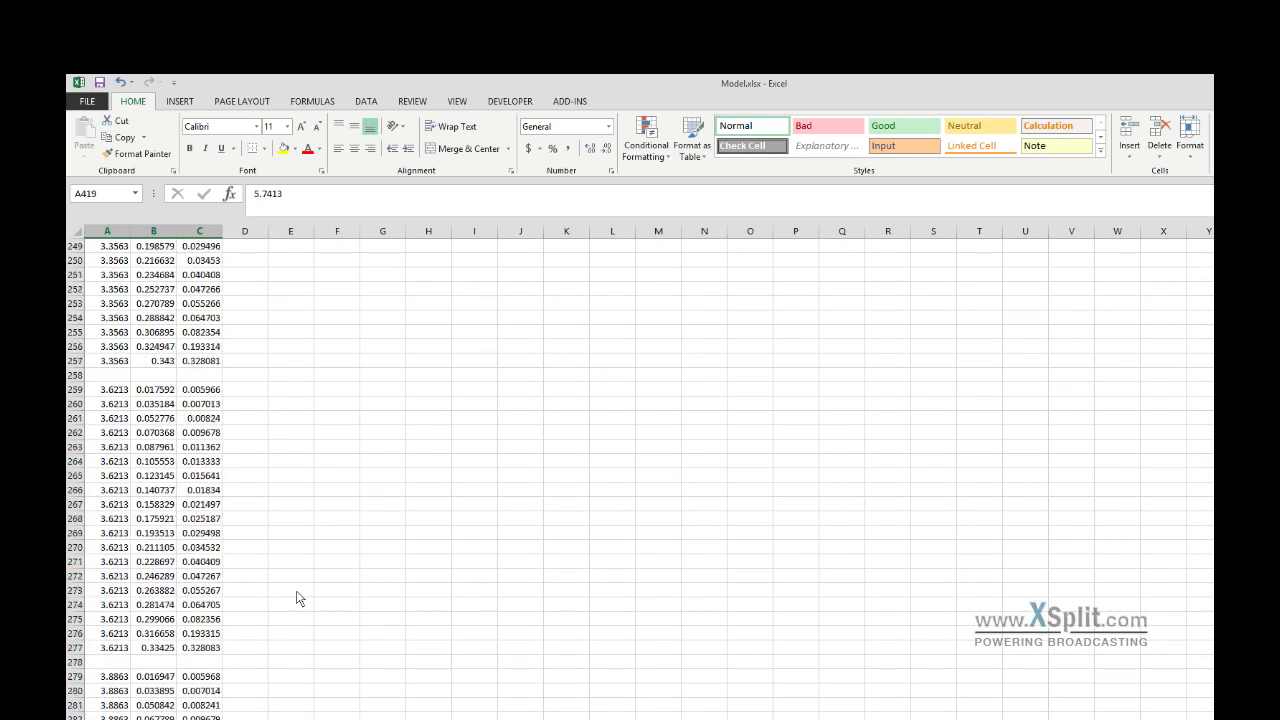
scroll(288, 600, up, 20)
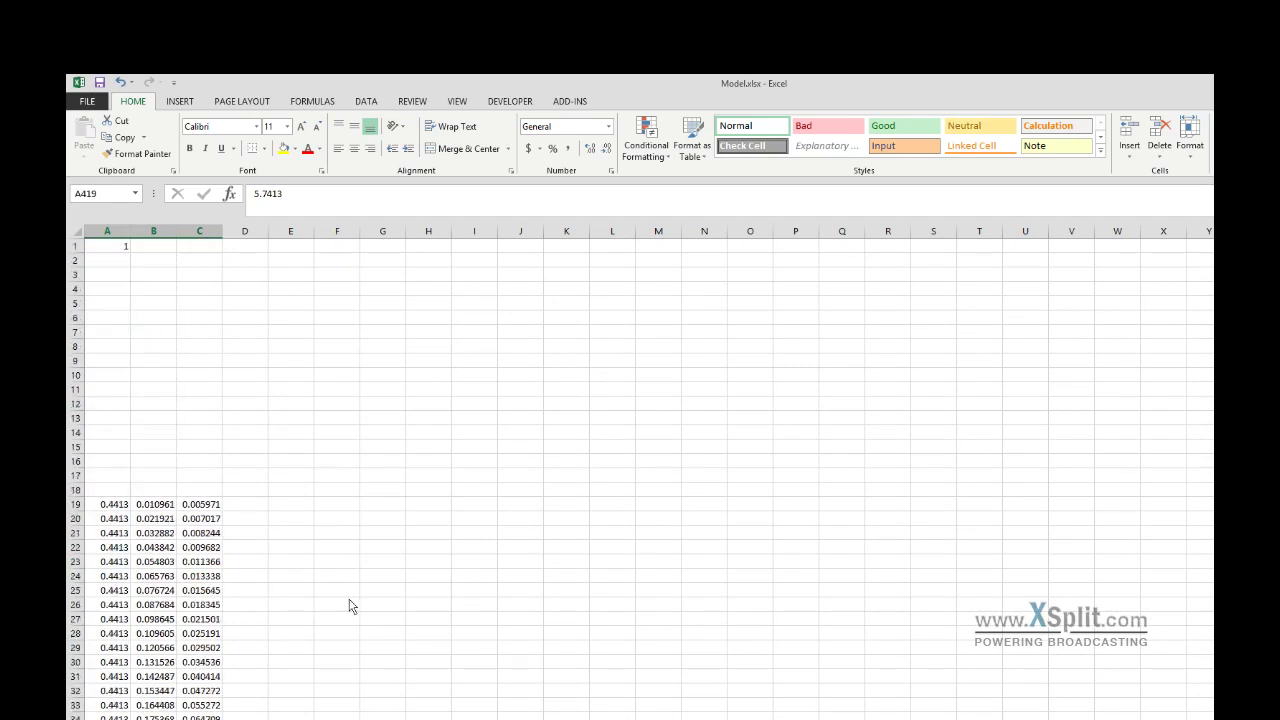
click(108, 505)
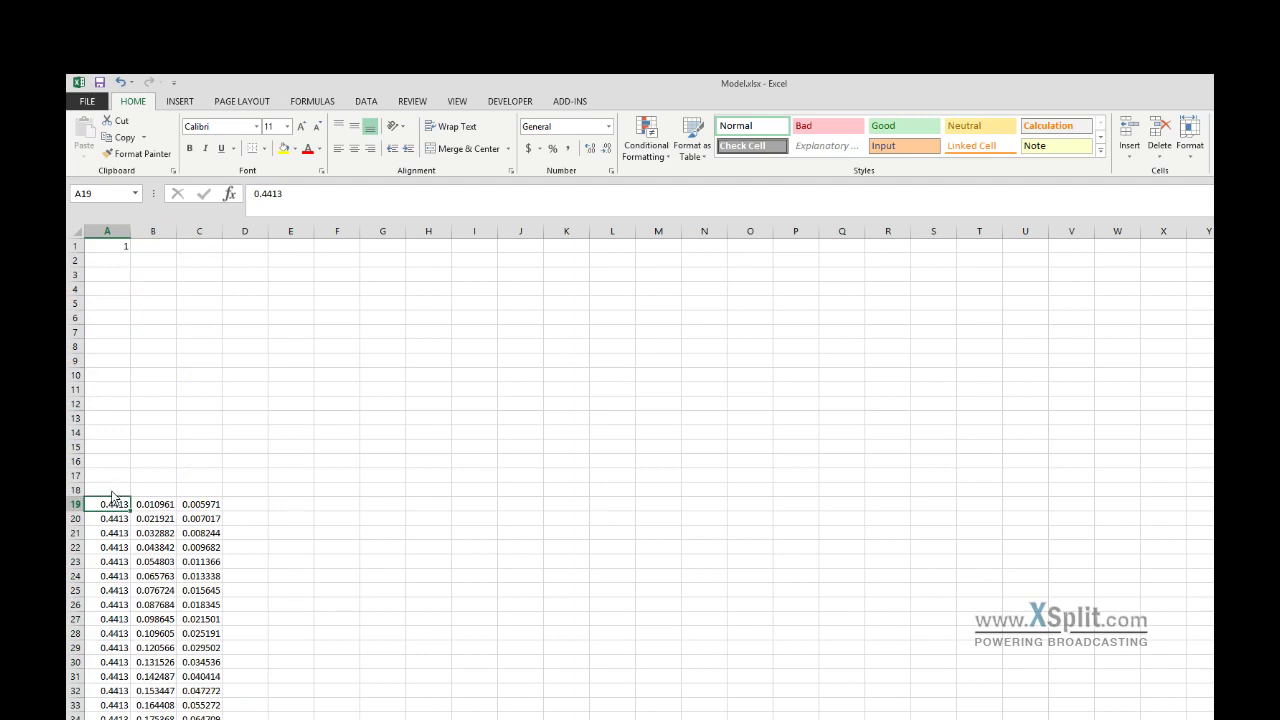
click(113, 478)
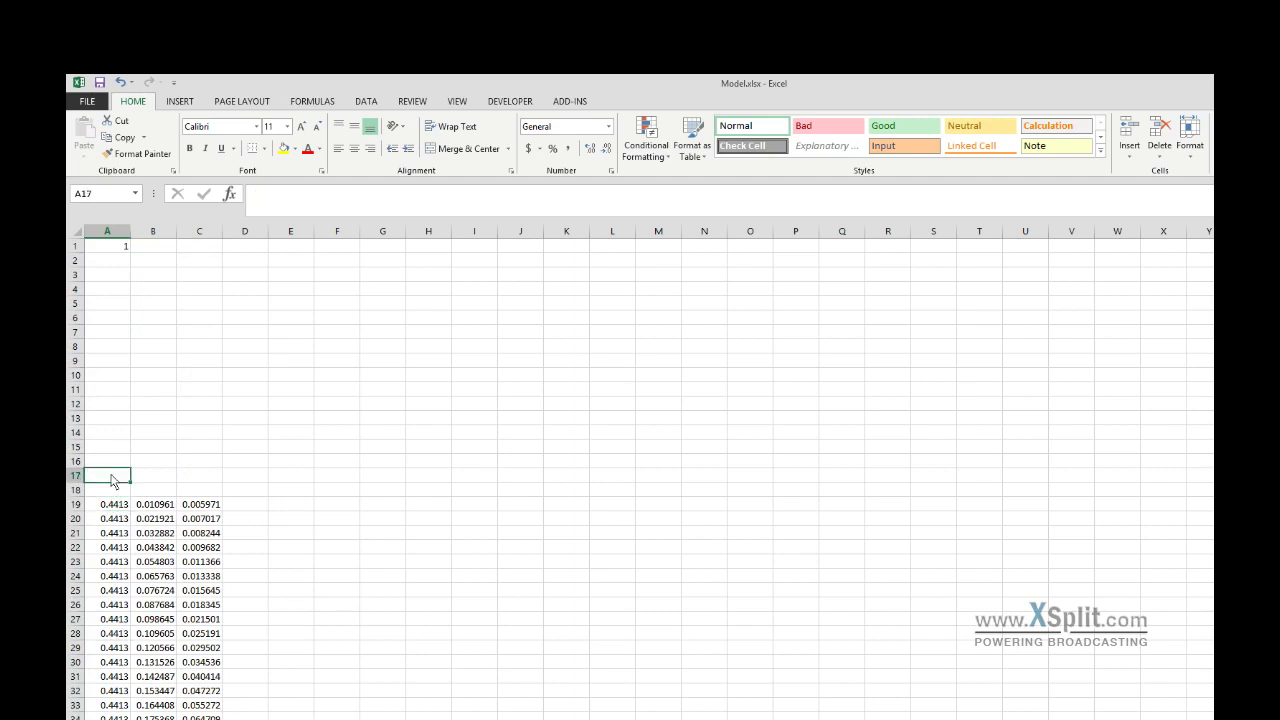
text(=)
click(98, 508)
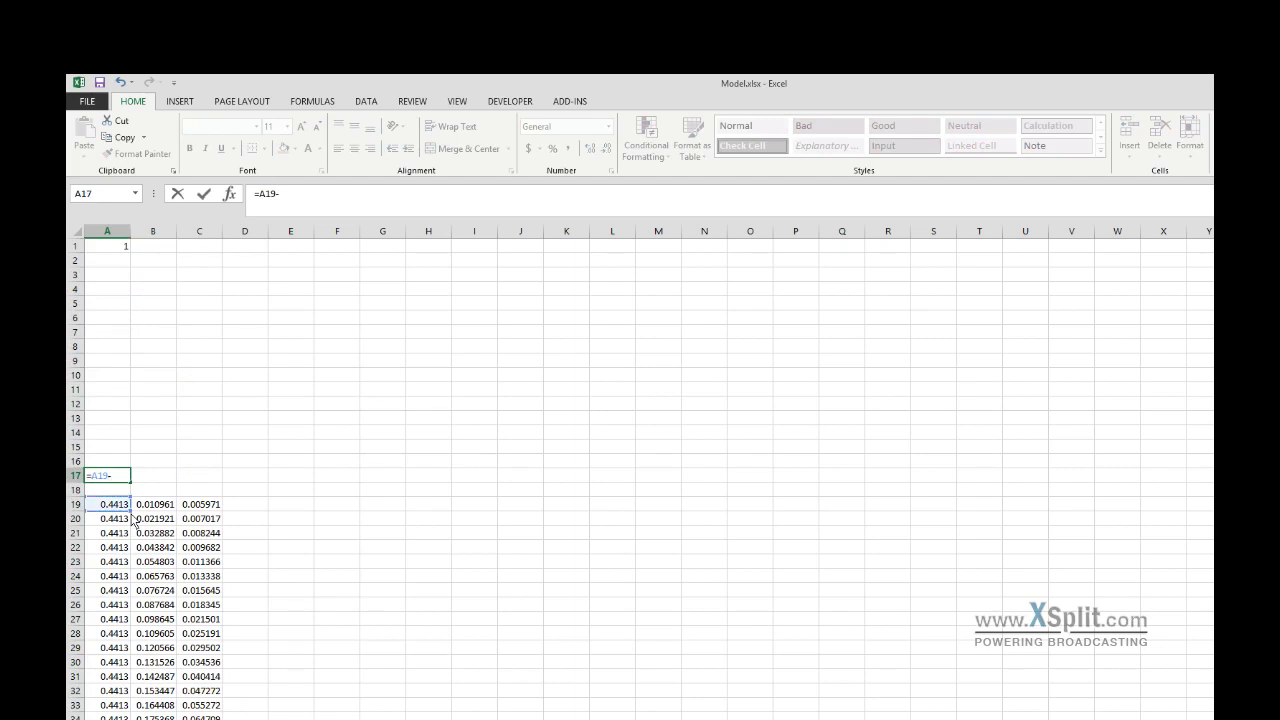
key(Return)
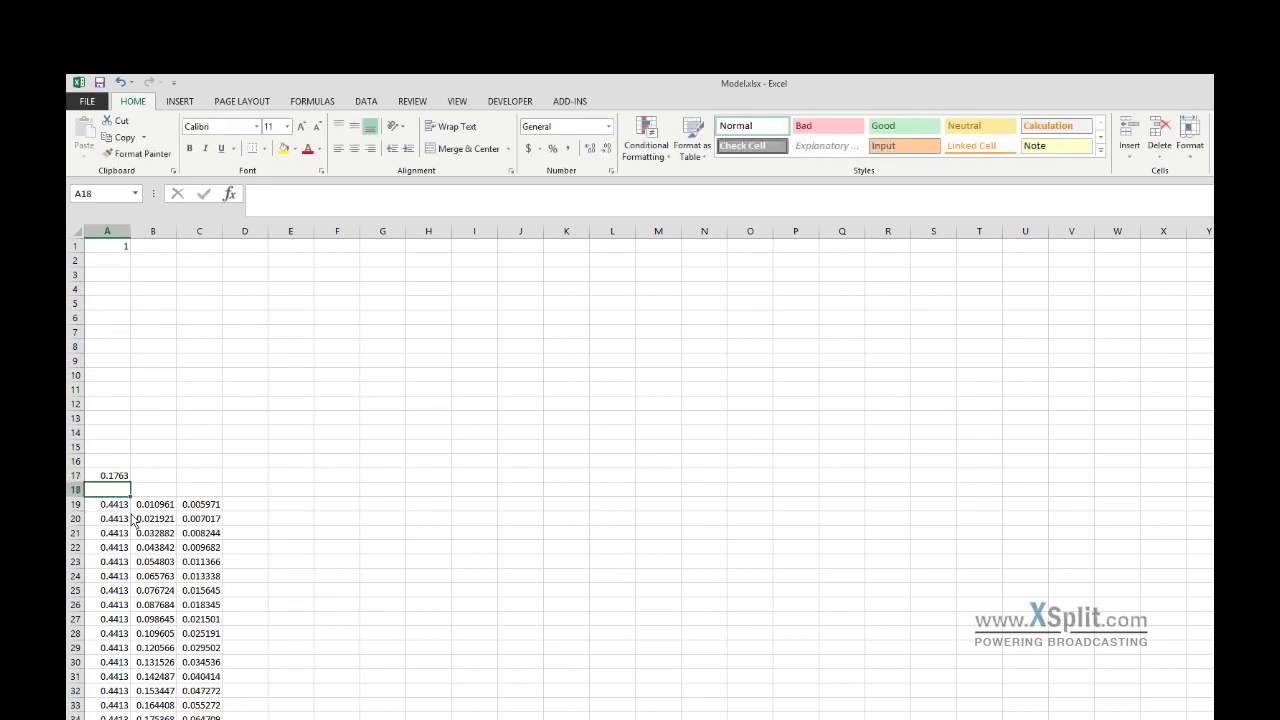
Step: Enter the fixed value 0.1763 in cell A16
click(115, 462)
text(.17)
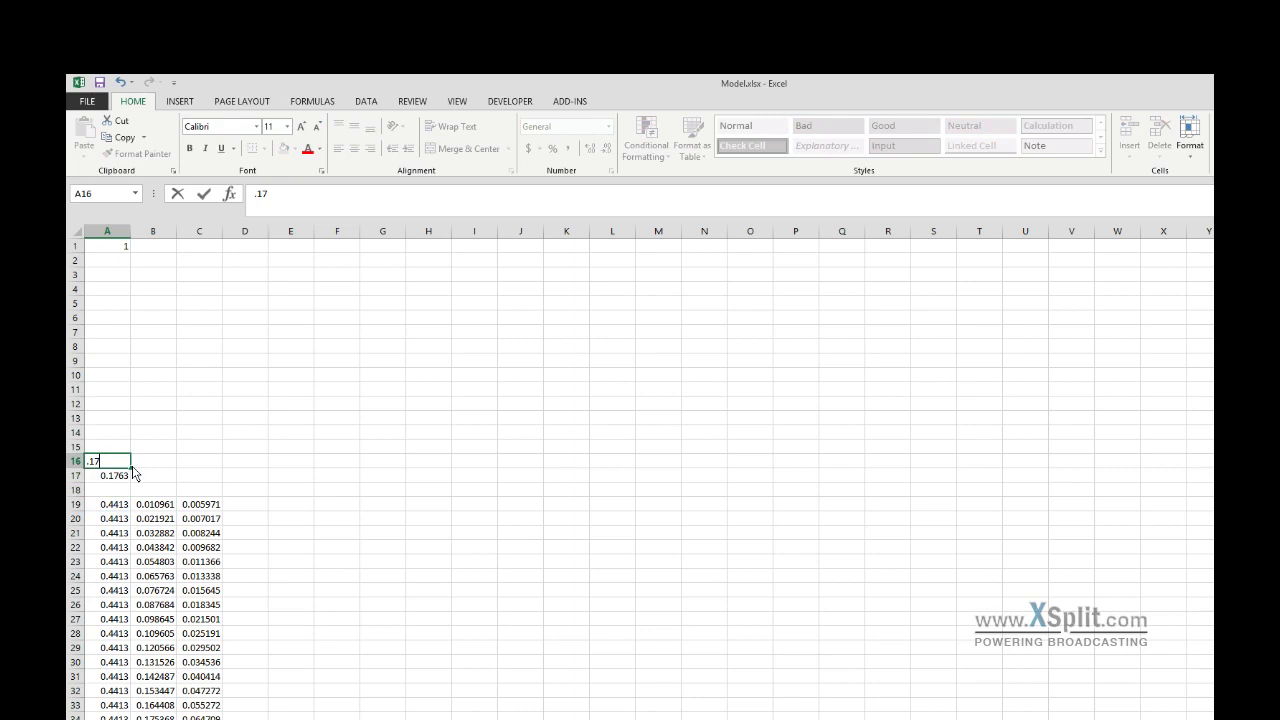
text(63)
key(Return)
Step: Copy the 0.4413 station's two coordinate columns, starting at B19, to the empty area F6:G24
drag(199, 719, 145, 513)
key(ctrl+c)
click(196, 458)
key(ctrl+v)
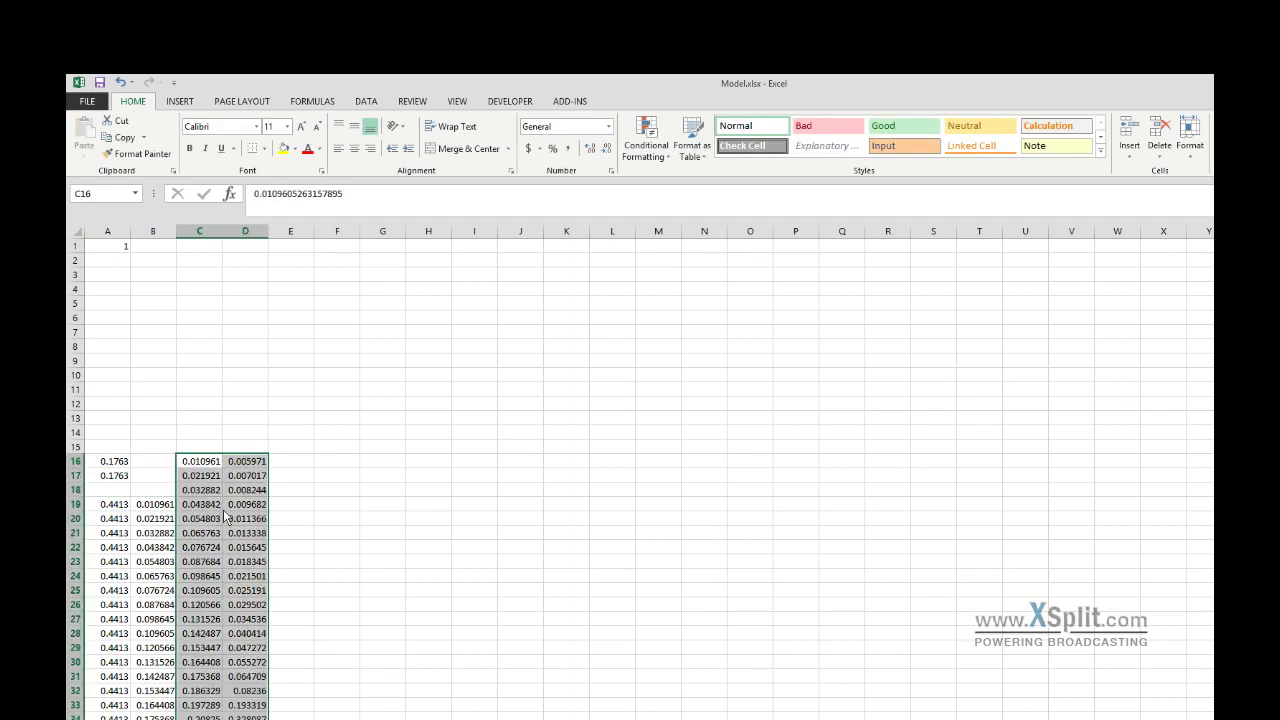
key(ctrl+z)
click(380, 714)
drag(158, 505, 199, 719)
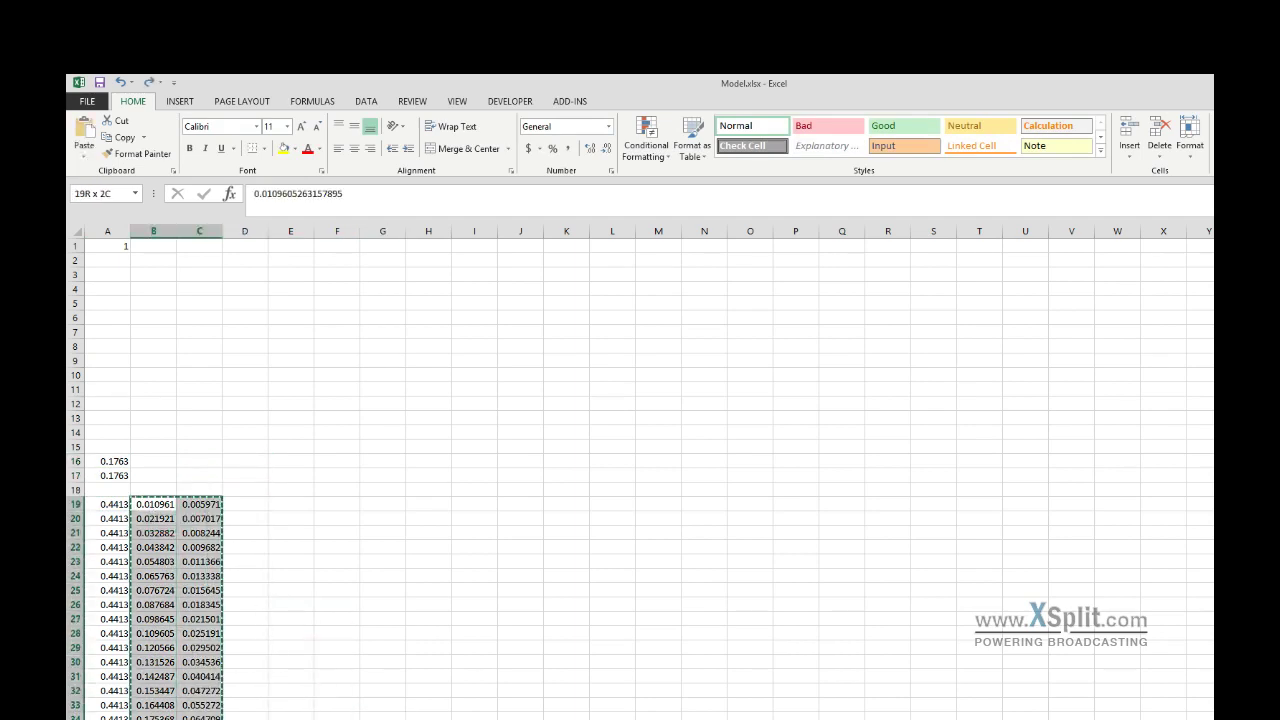
click(340, 505)
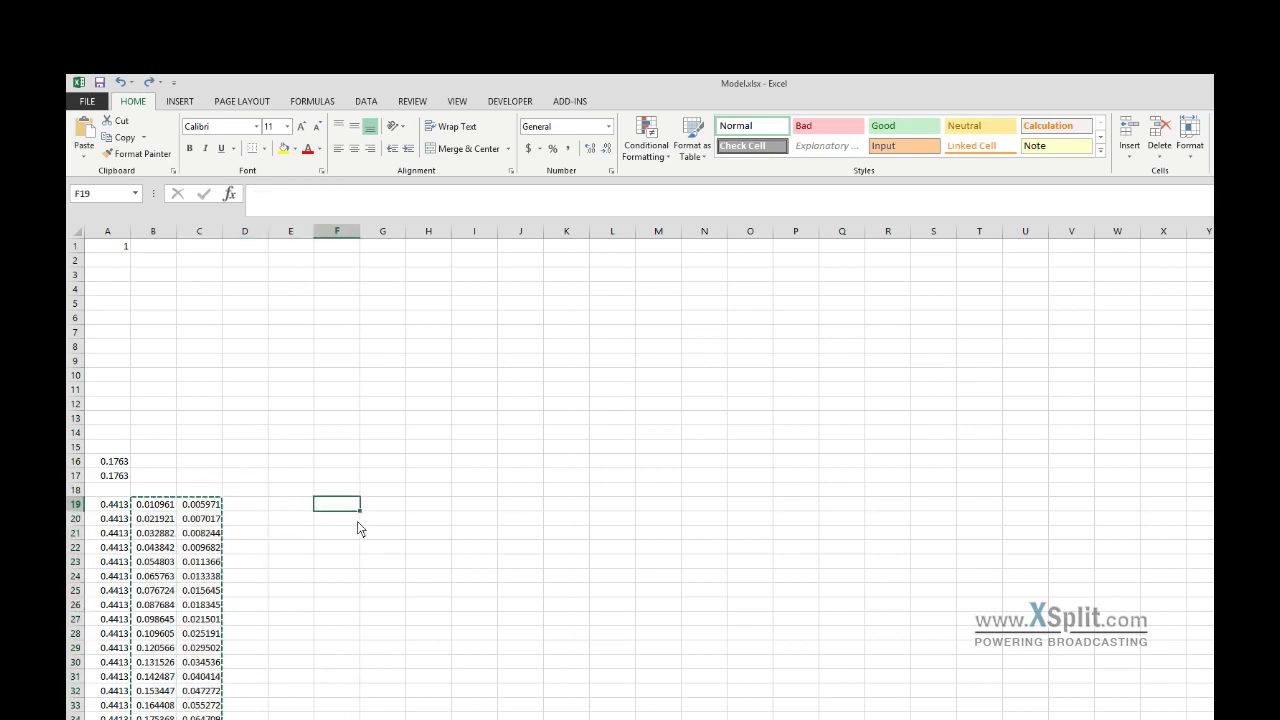
key(ctrl+v)
drag(325, 493, 345, 322)
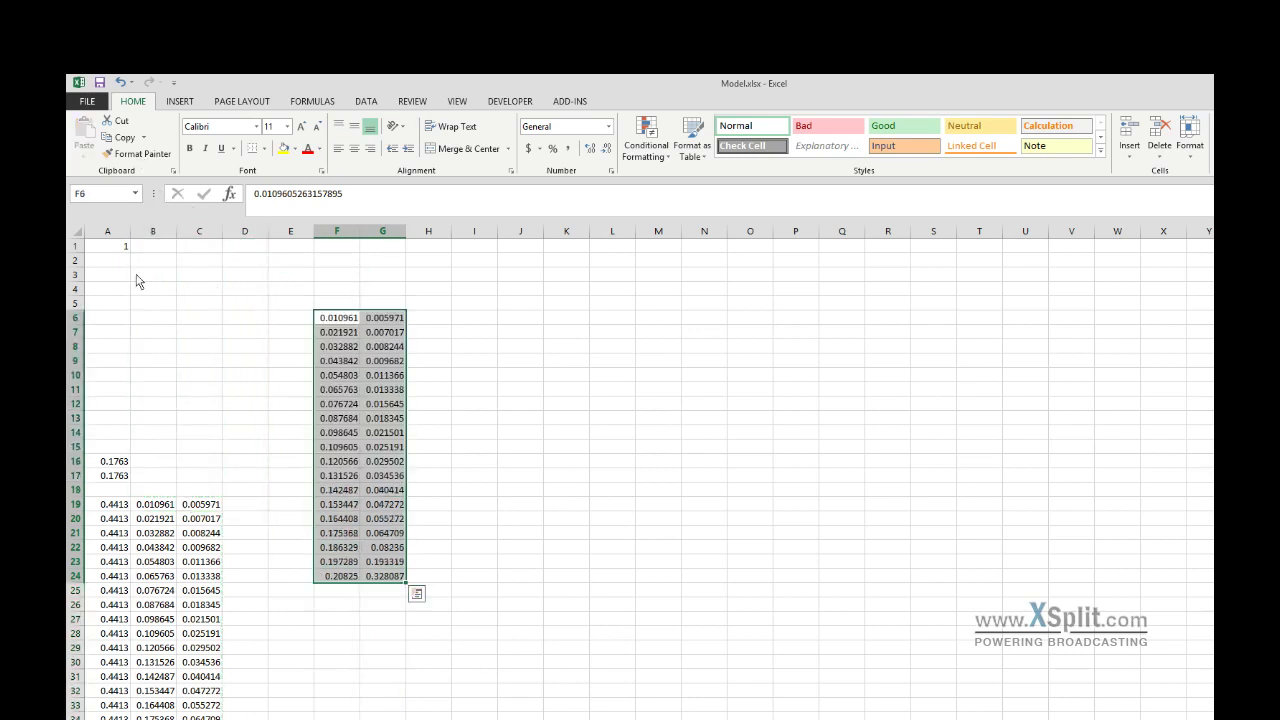
Step: Insert two blank rows at row 2, above the first station's values
click(76, 262)
right_click(76, 262)
click(114, 364)
right_click(76, 268)
click(114, 364)
Step: Move the copied coordinate block from columns F and G to B1:C19
click(382, 605)
drag(422, 649, 338, 346)
key(Down)
drag(388, 608, 147, 254)
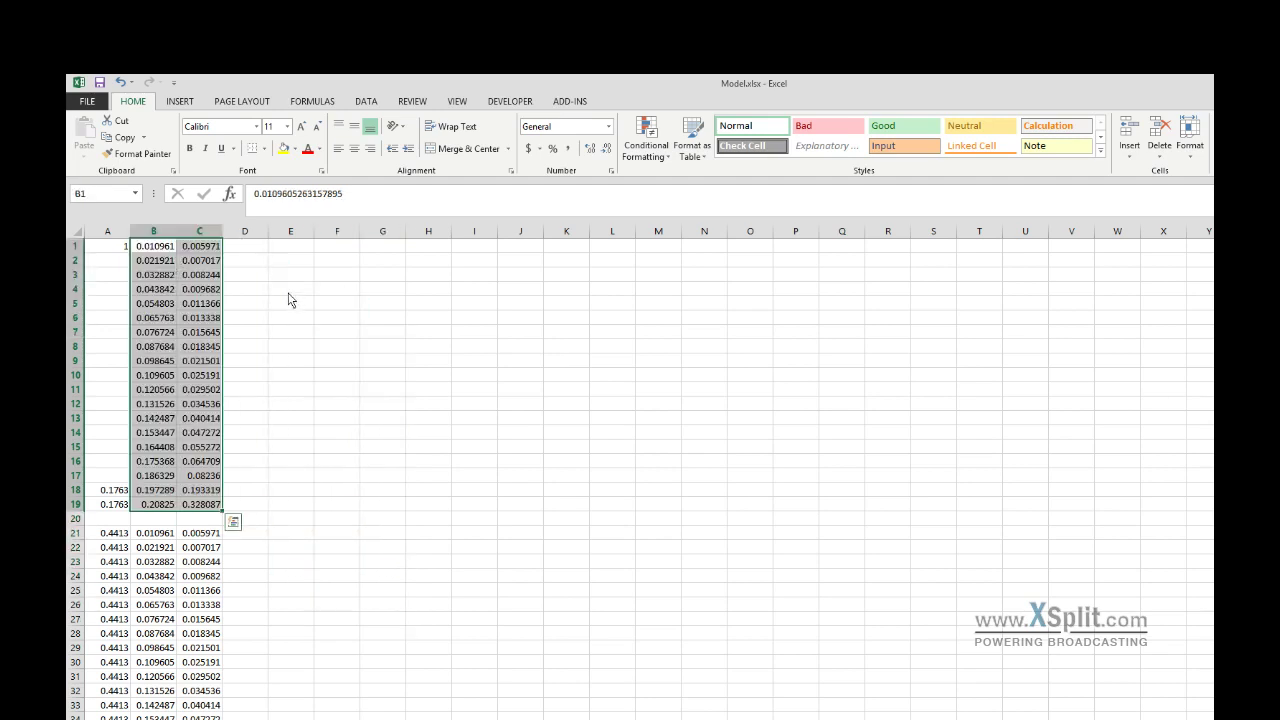
Step: Insert a blank row at row 2
click(289, 290)
right_click(76, 260)
click(113, 362)
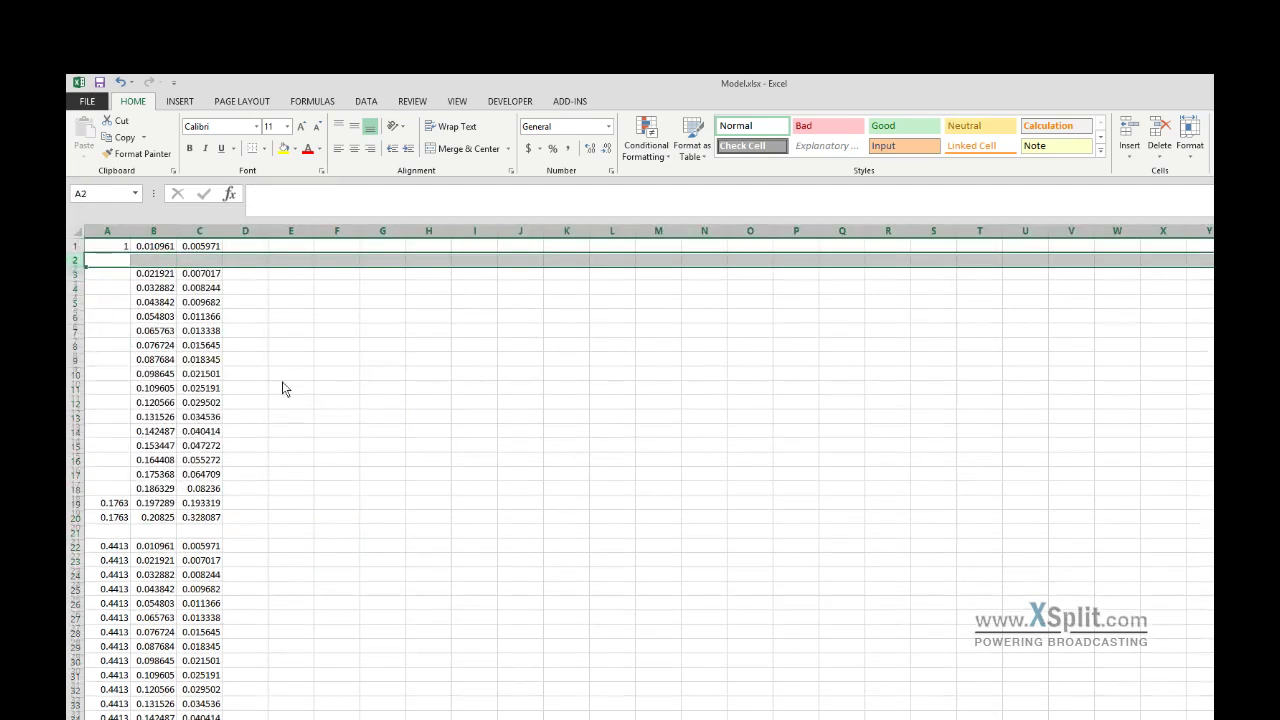
Step: Move the first station's top coordinate pair from B1:C1 down to B2:C2
click(337, 383)
drag(153, 246, 186, 267)
right_click(76, 260)
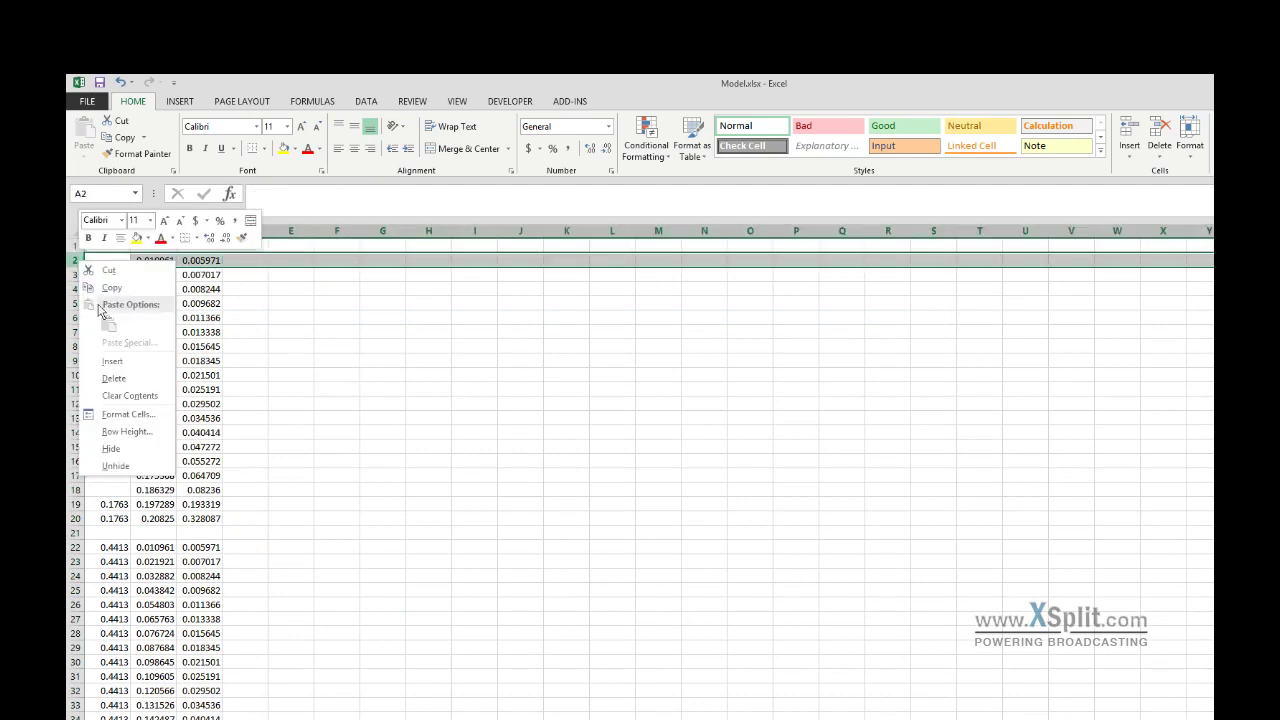
key(Escape)
Step: Insert a blank row at row 1 and move the station value 1 back up to A1
click(76, 246)
right_click(76, 246)
click(113, 347)
click(323, 384)
click(119, 259)
drag(118, 260, 110, 246)
Step: Enter .1763 in A3 and fill it down through A21 for the station's coordinate rows
click(106, 276)
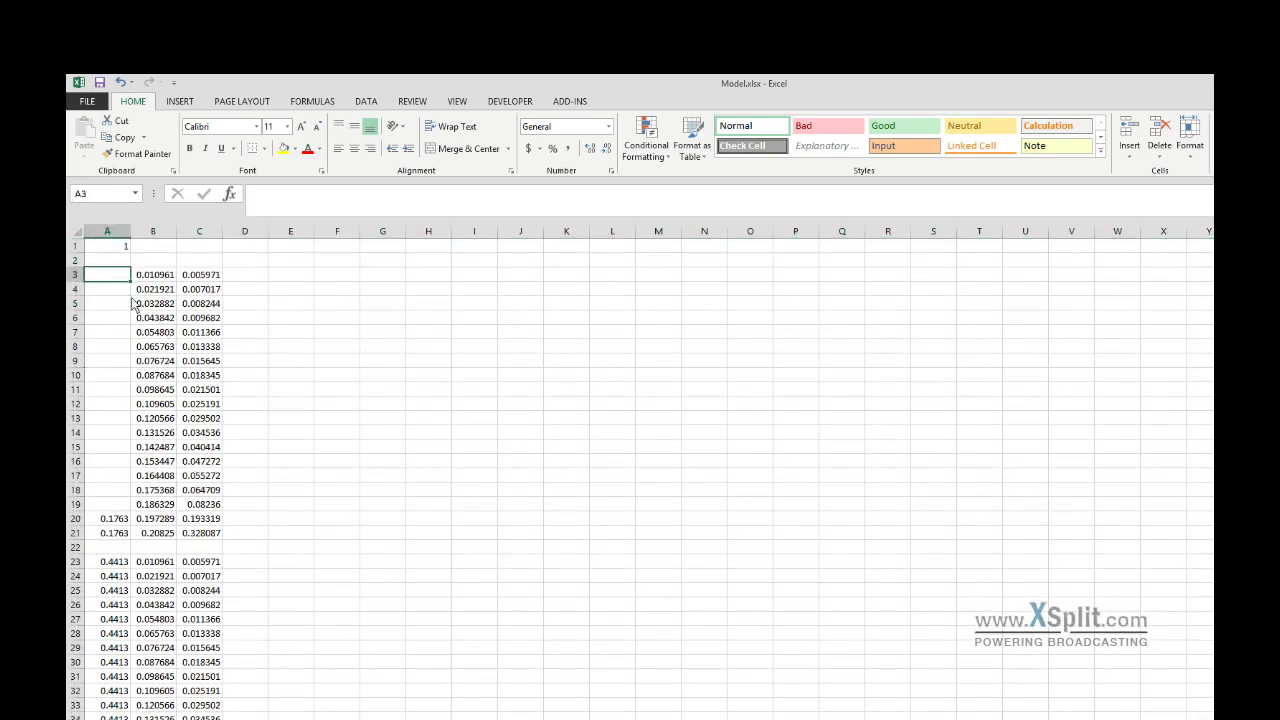
text(.1763)
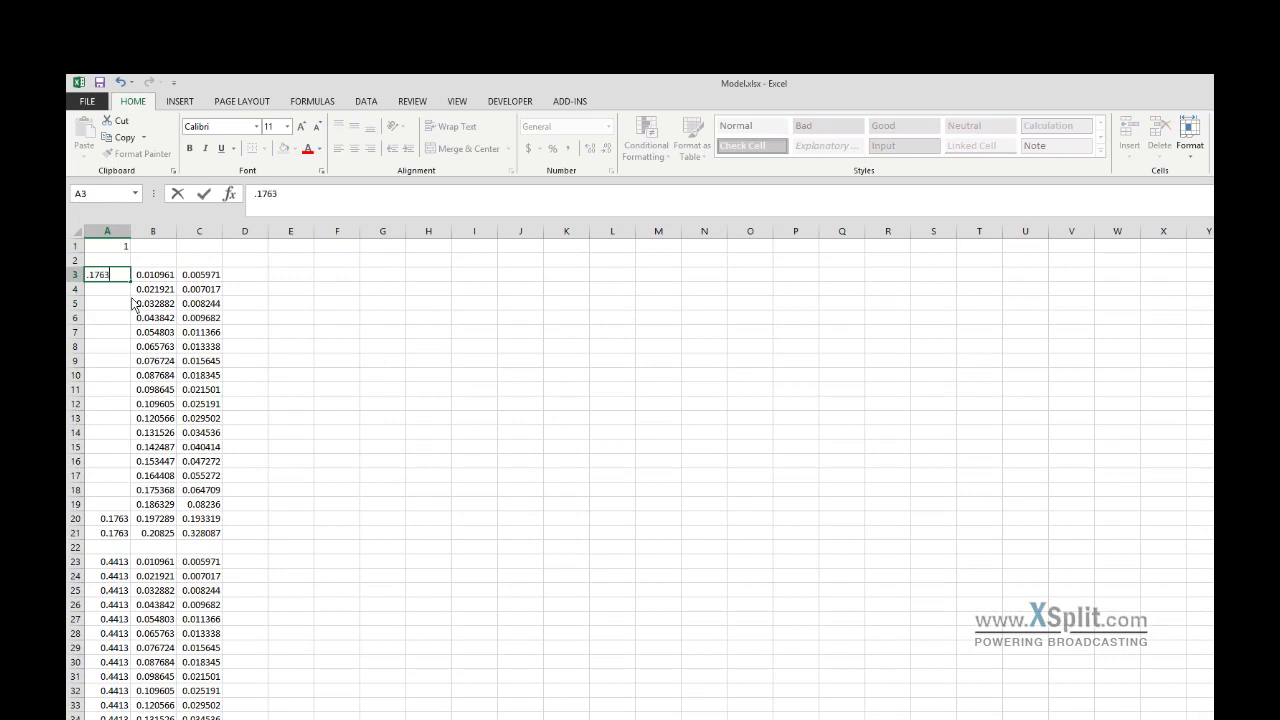
key(Return)
click(110, 278)
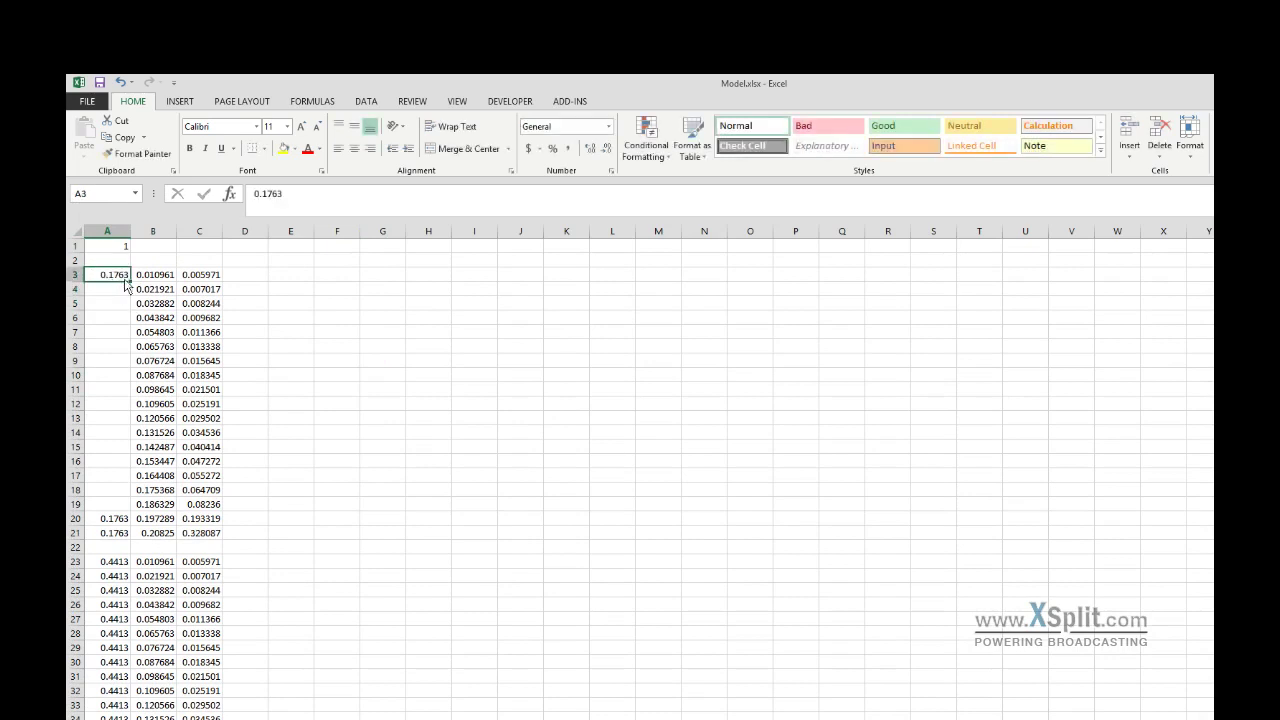
drag(130, 282, 126, 536)
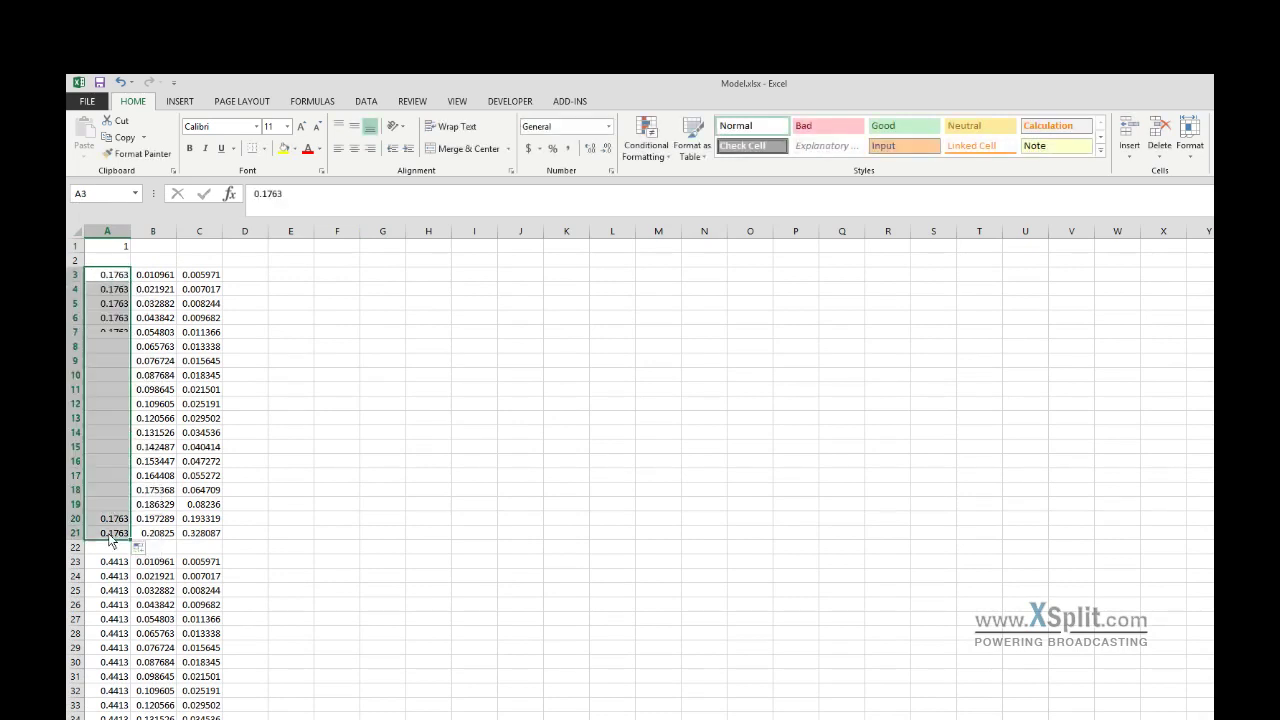
click(320, 529)
Step: Save a copy of the workbook as MODEL 50 in the NEW MODEL folder on the Desktop
scroll(416, 478, down, 20)
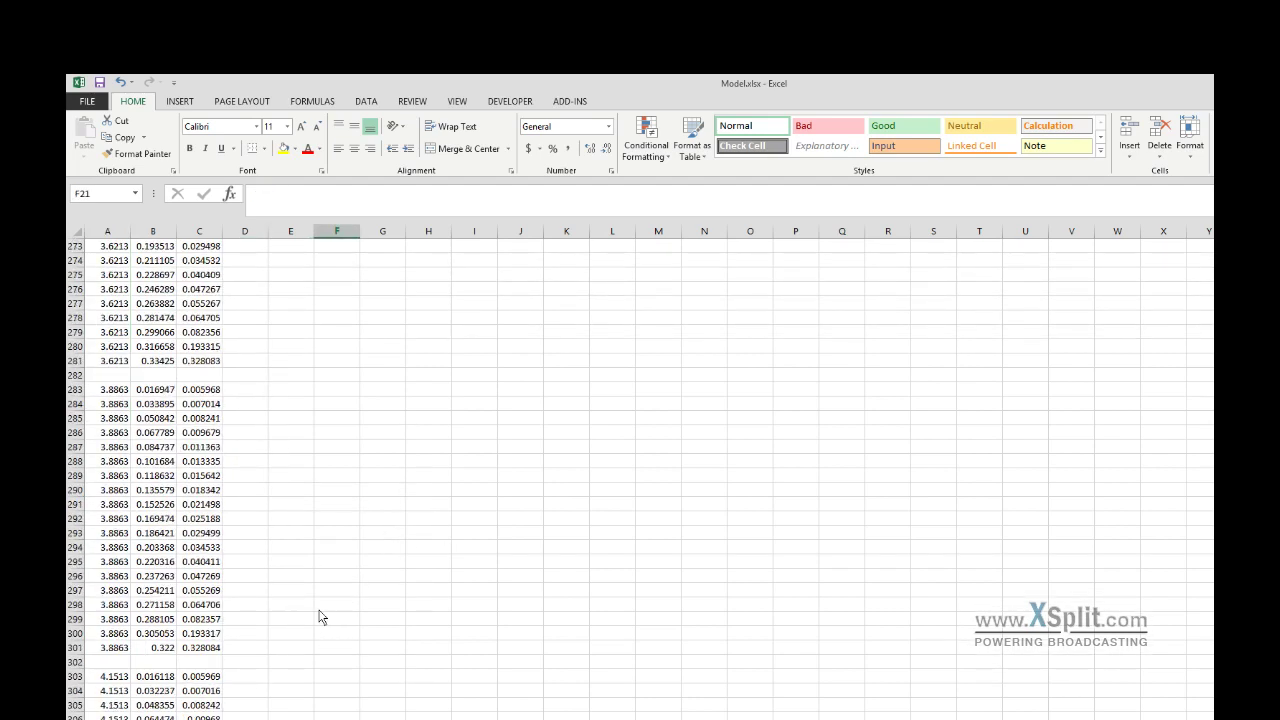
scroll(290, 628, up, 20)
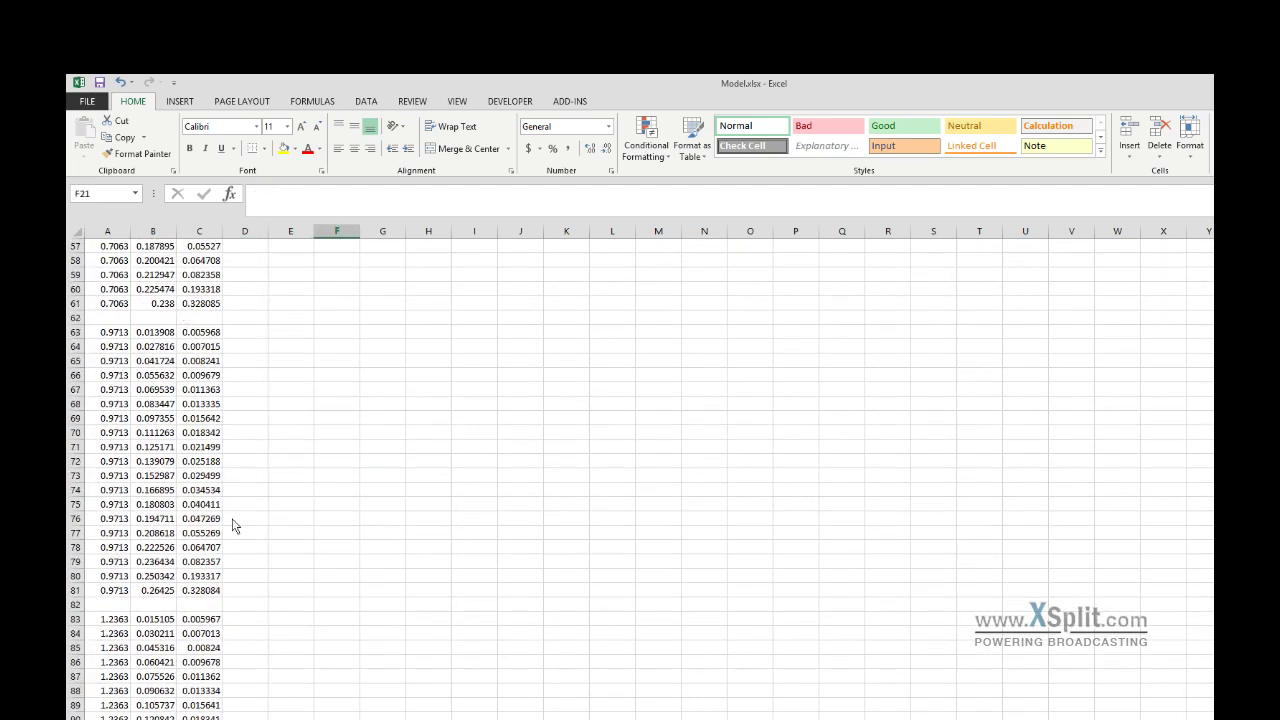
click(88, 103)
click(105, 245)
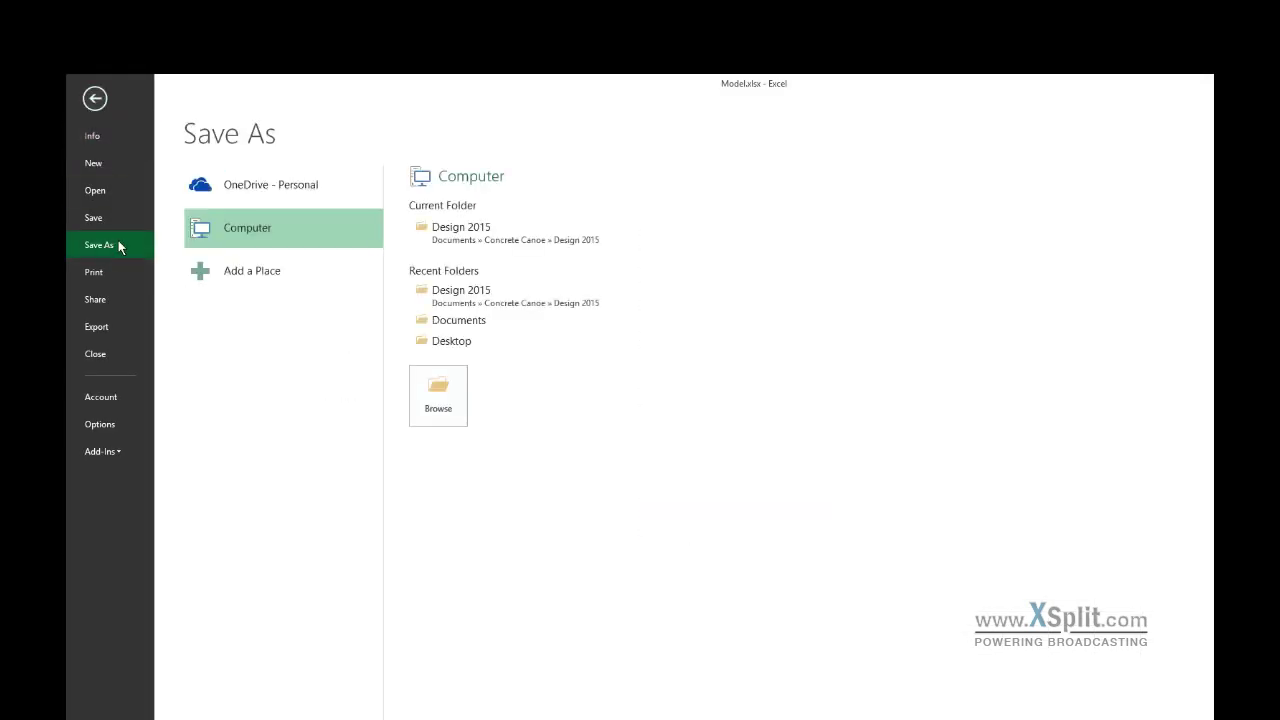
click(465, 378)
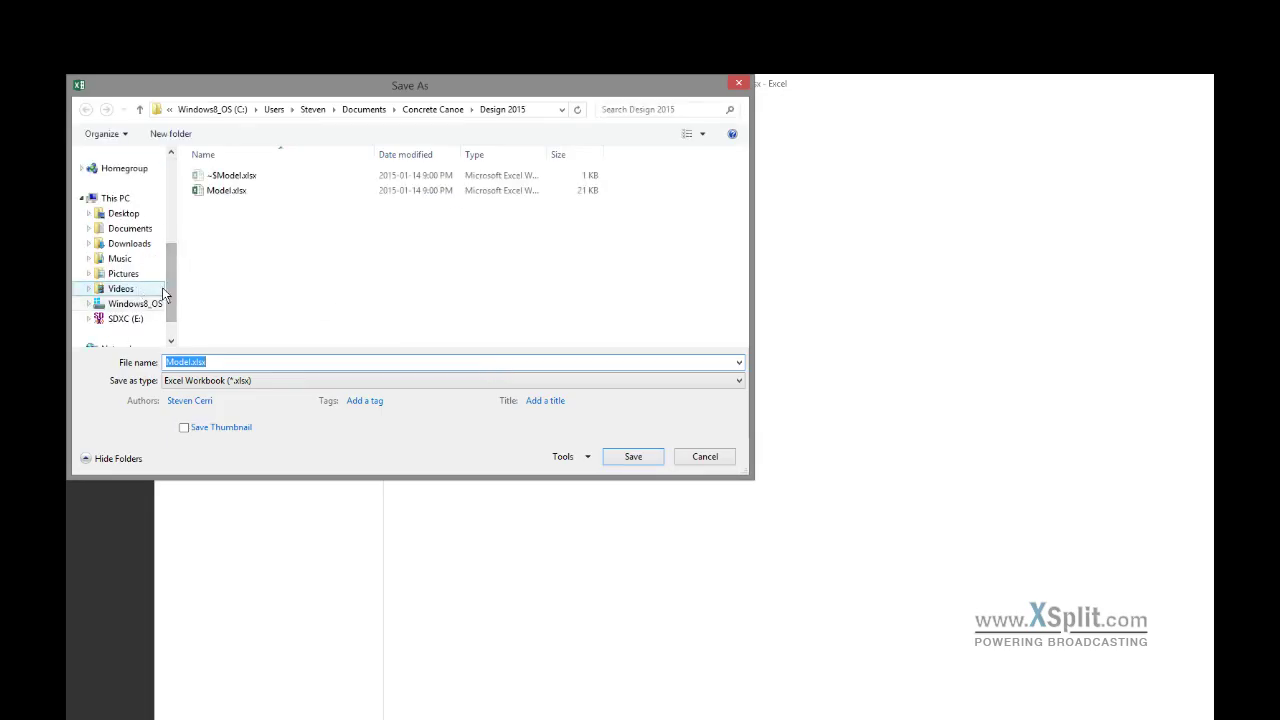
click(128, 214)
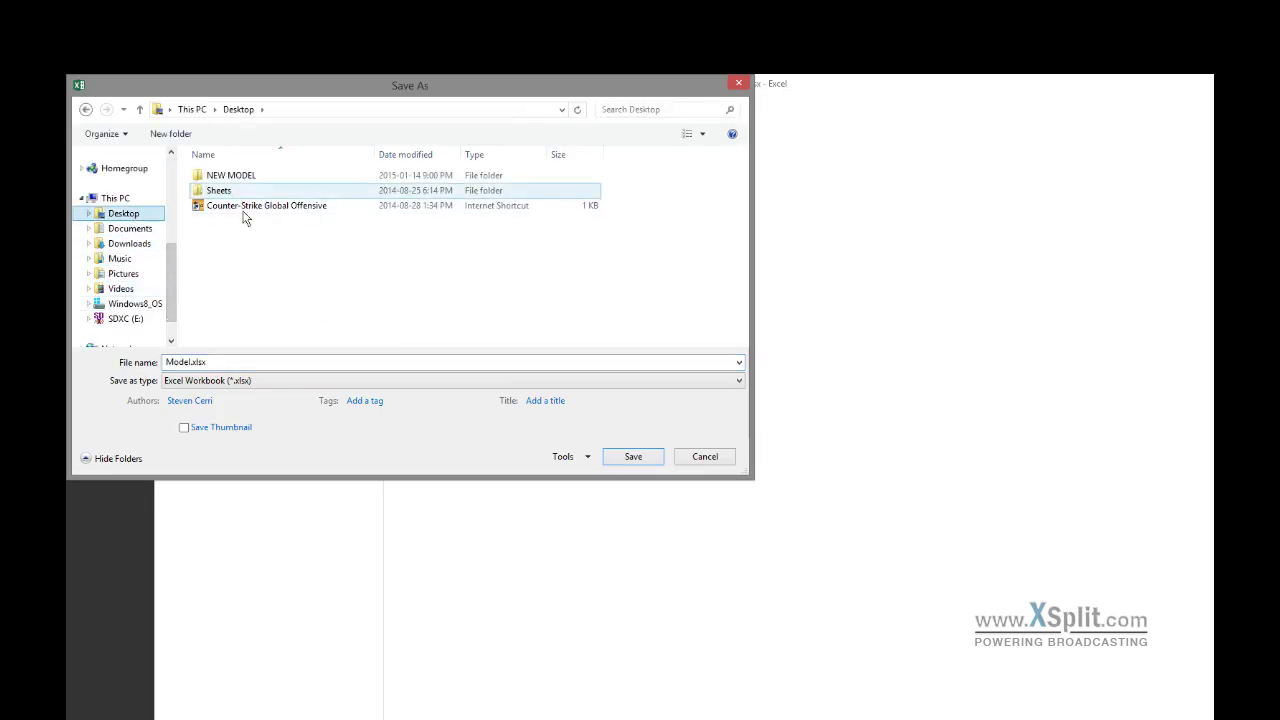
double_click(234, 175)
double_click(238, 366)
text(MODEL 50)
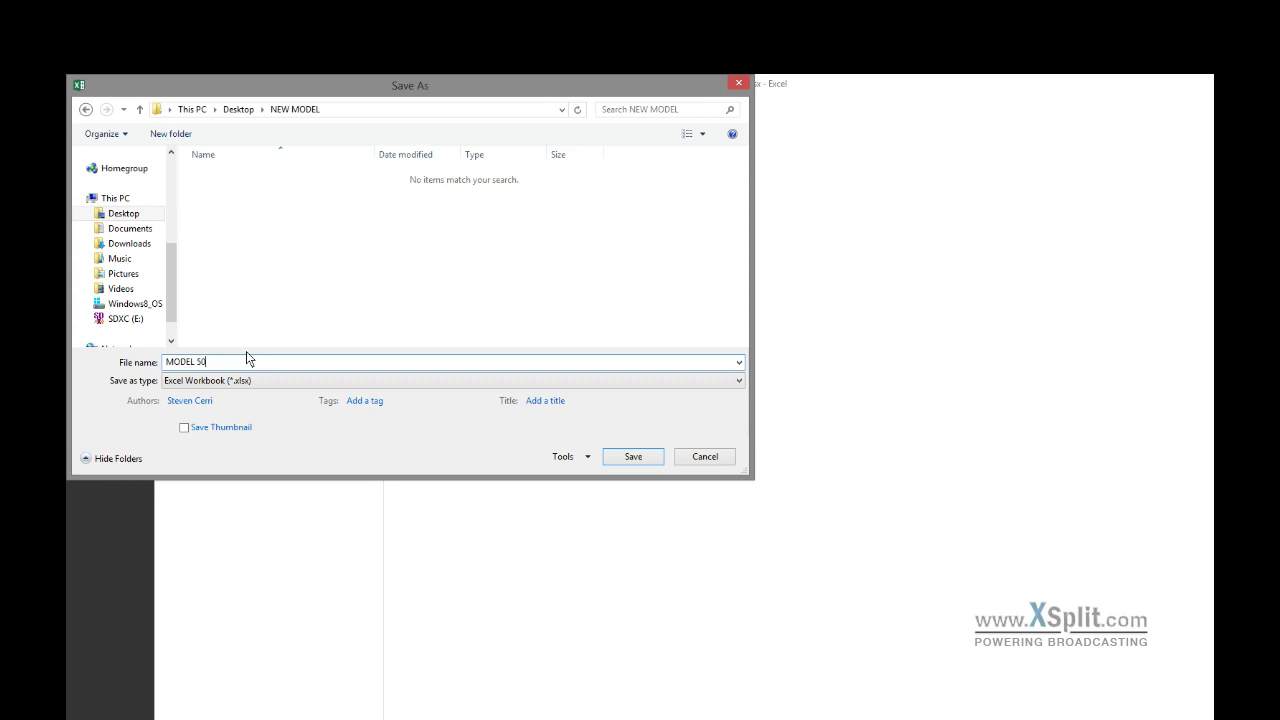
click(633, 457)
Step: Copy the entire coordinate sheet and paste it into a new Notepad document
scroll(305, 396, down, 20)
scroll(324, 546, up, 11)
key(ctrl+a)
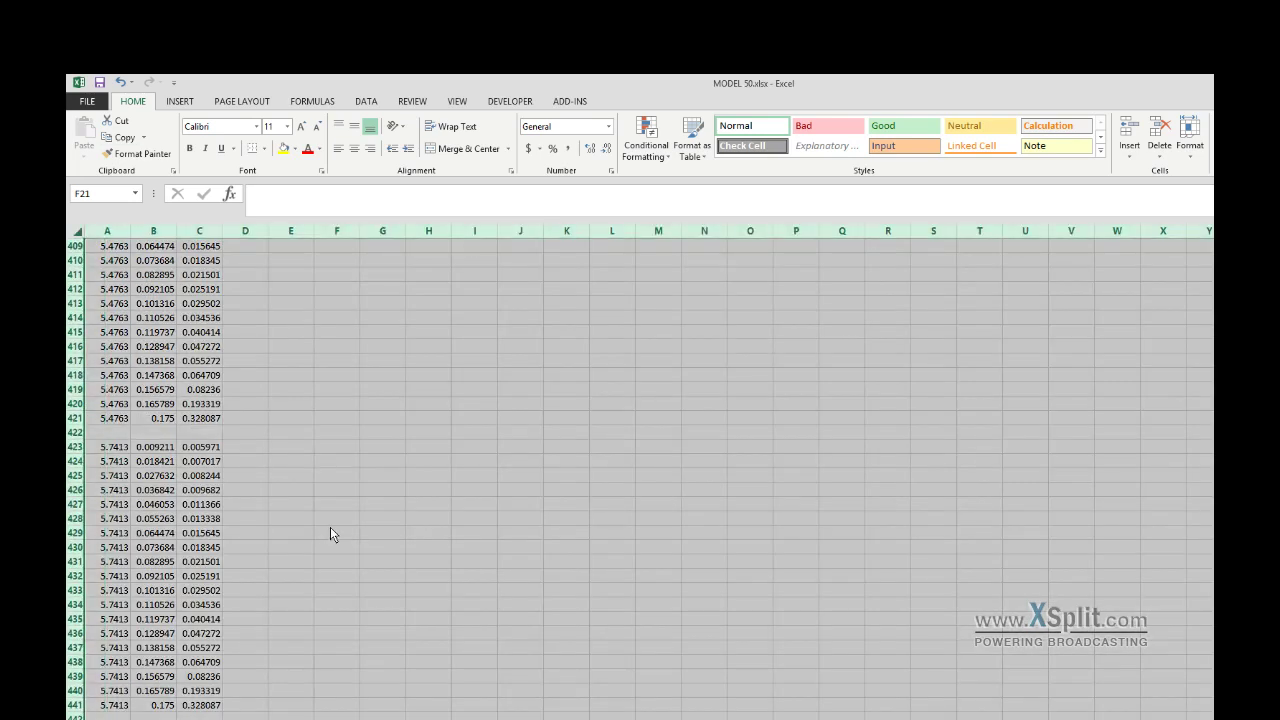
key(super)
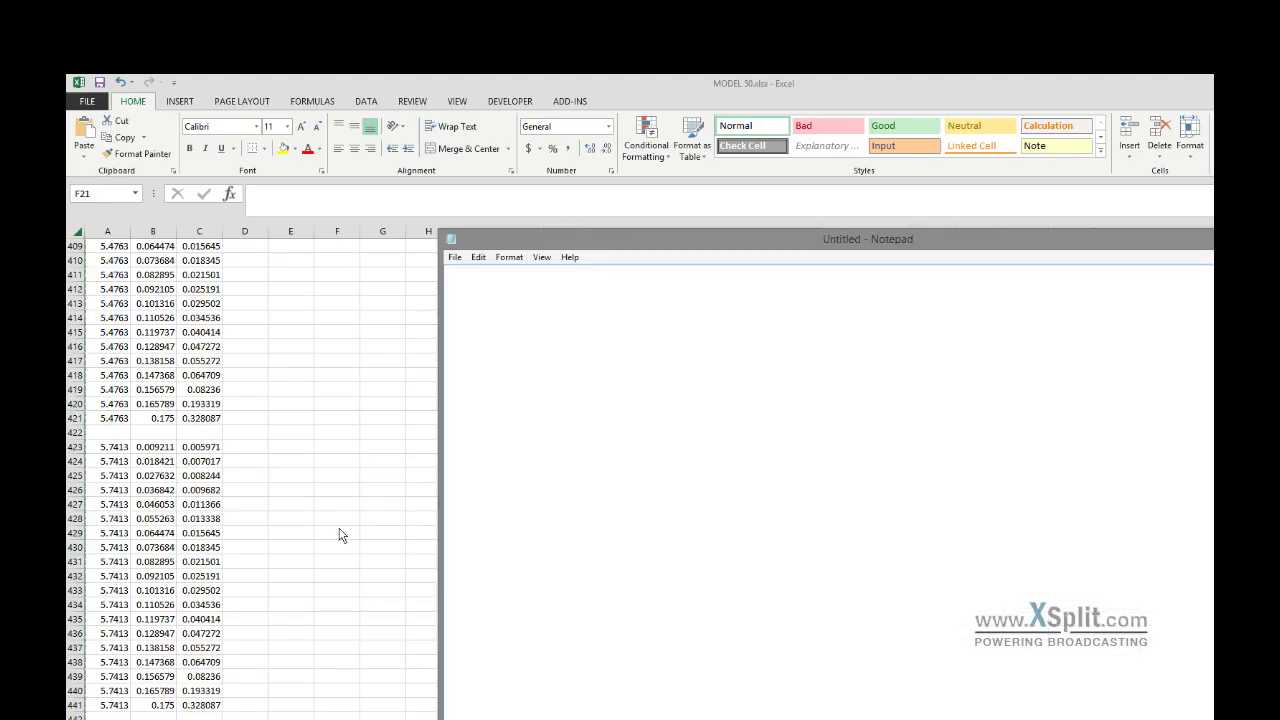
key(ctrl+v)
scroll(610, 585, up, 20)
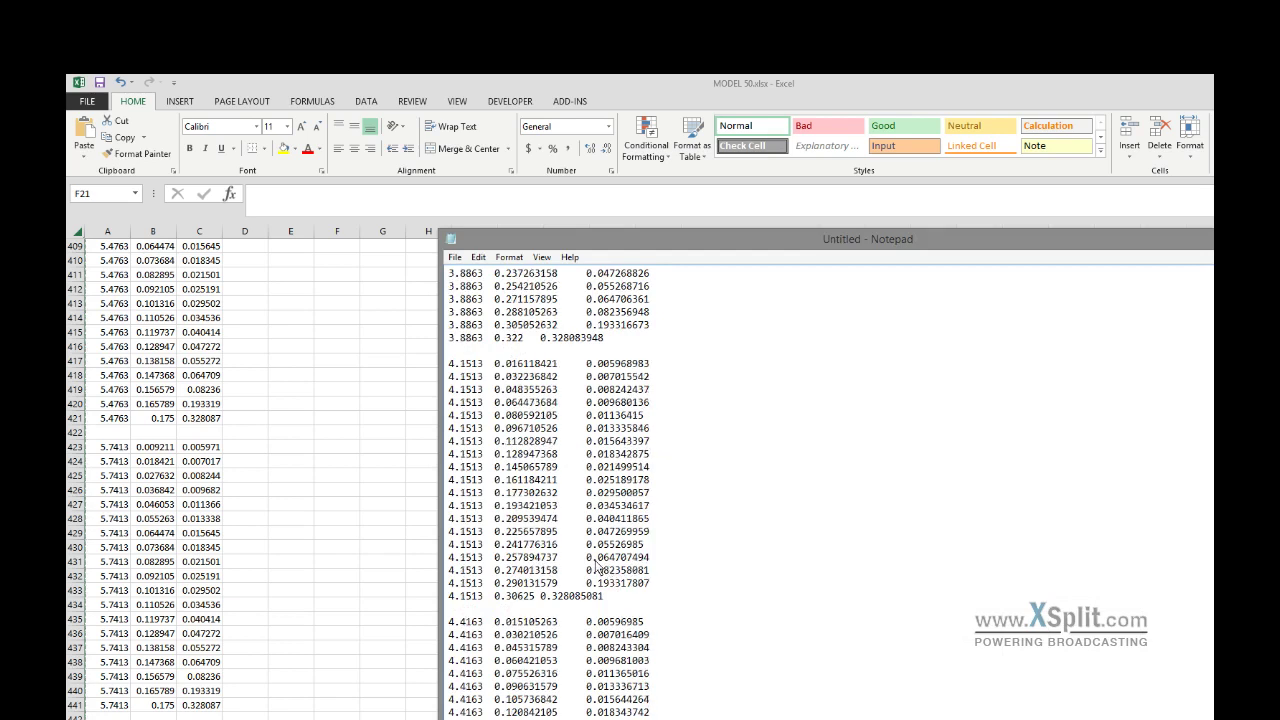
Step: Save the Notepad document on the Desktop as test.txt, replacing the existing file
click(455, 257)
click(491, 336)
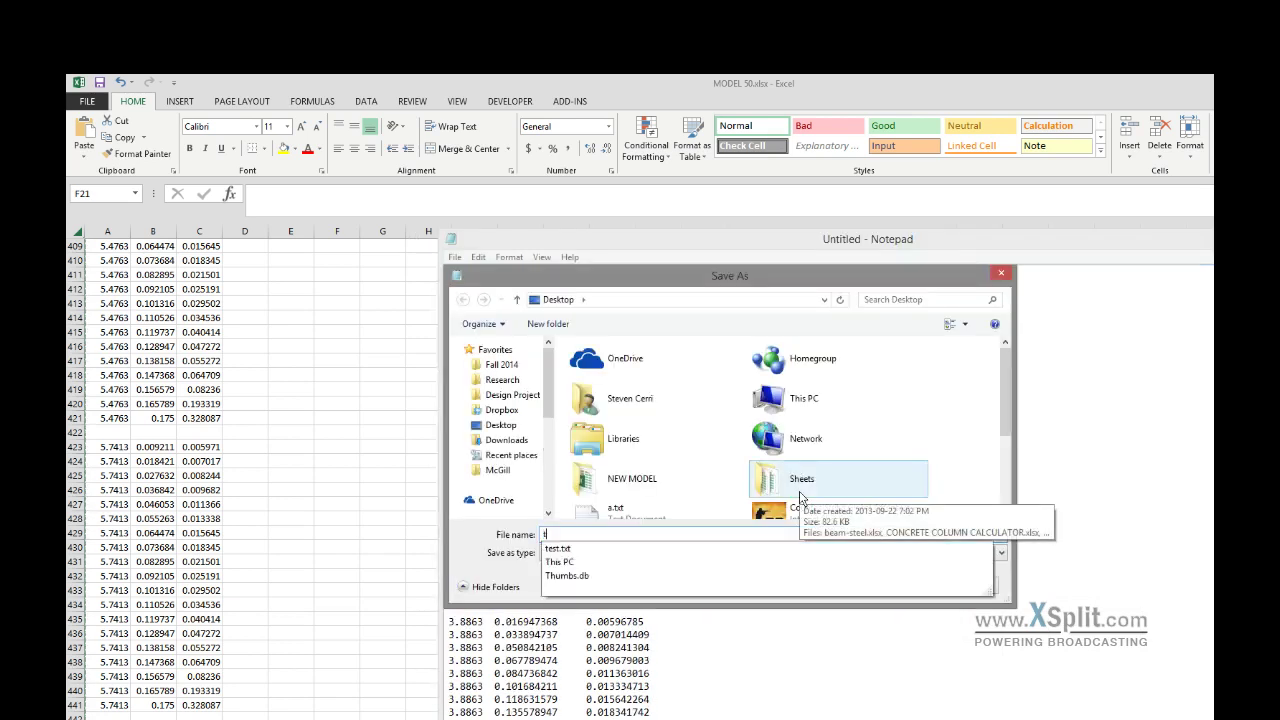
text(t)
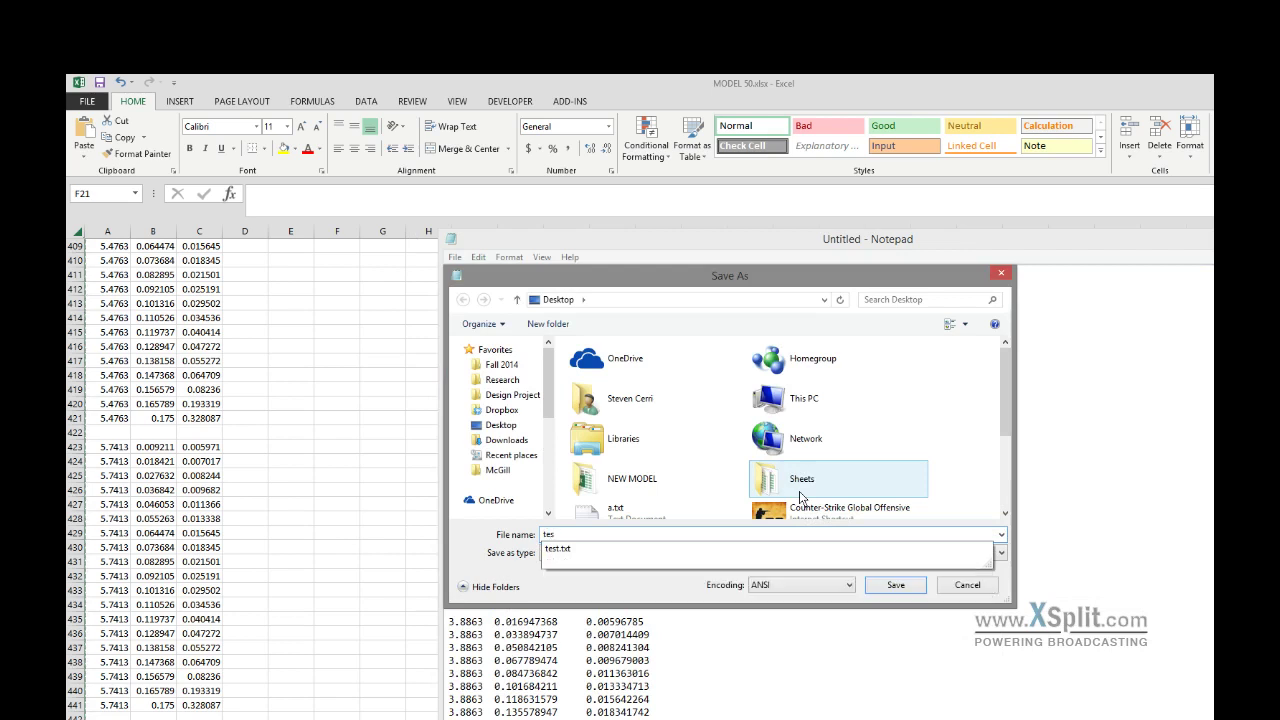
click(888, 593)
click(893, 588)
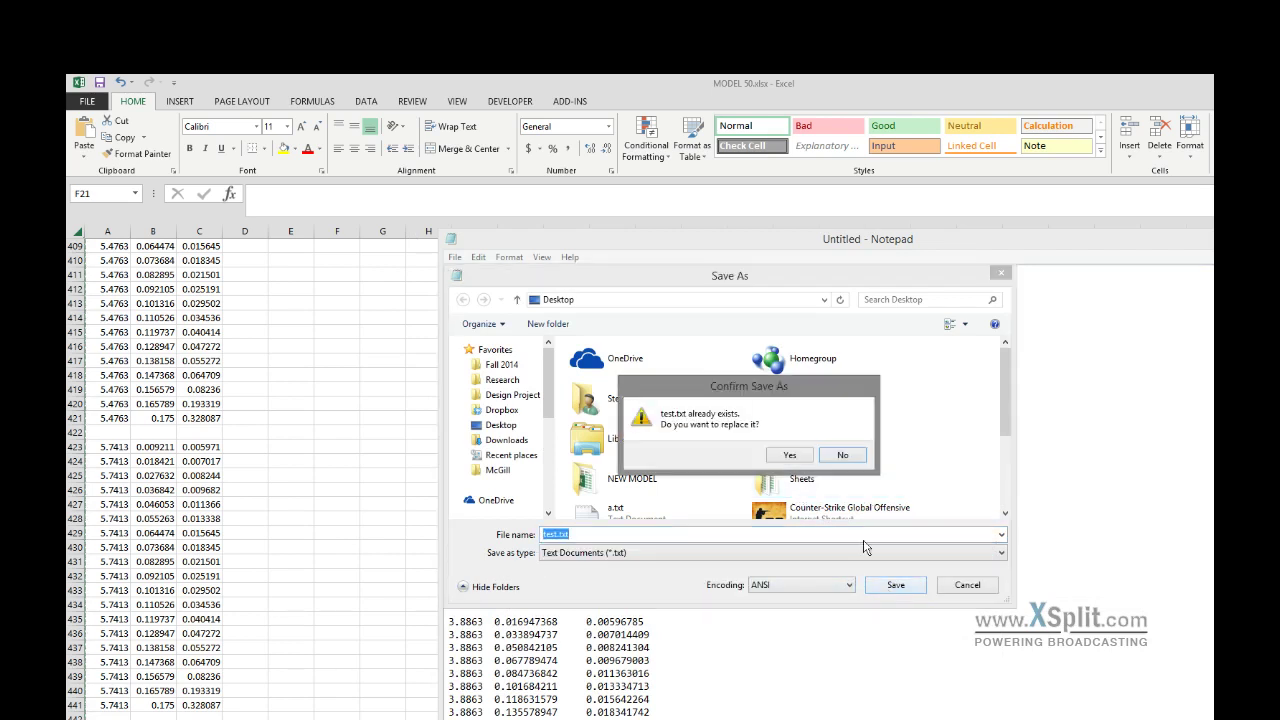
click(790, 463)
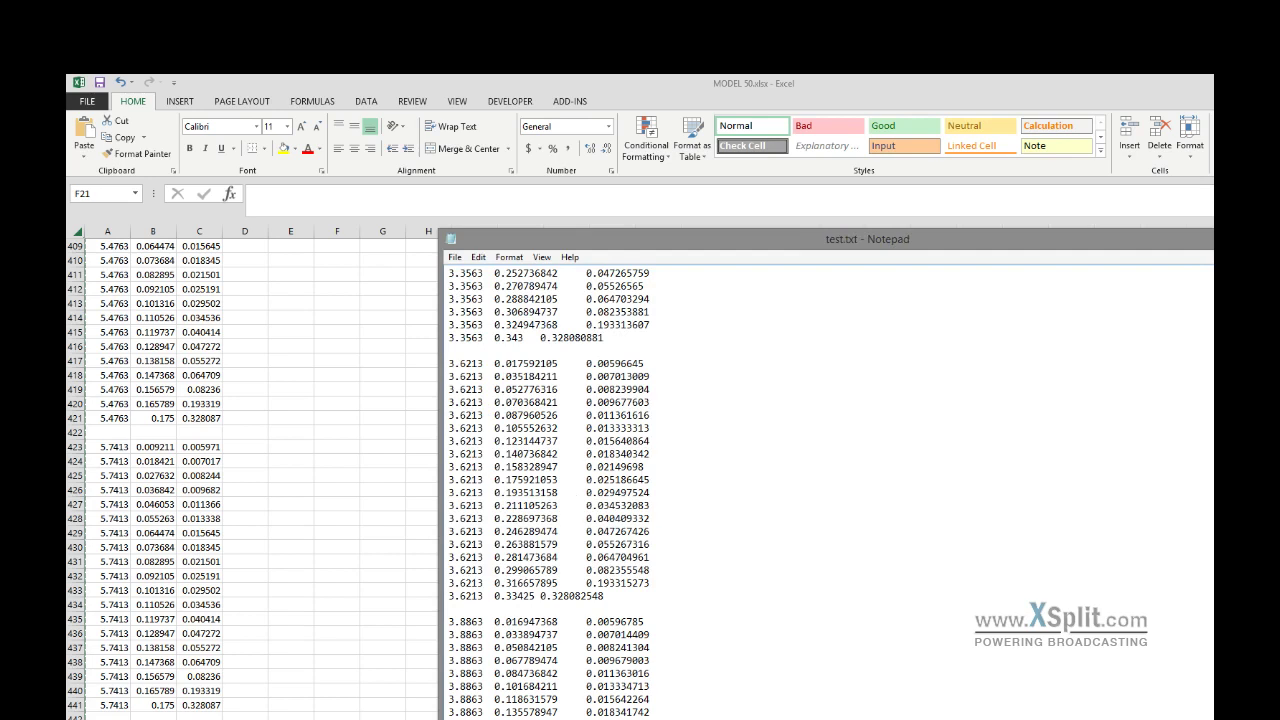
Step: Start DELFTship without installing the update and import test.txt from the Desktop as chines to create the hull surface
key(super)
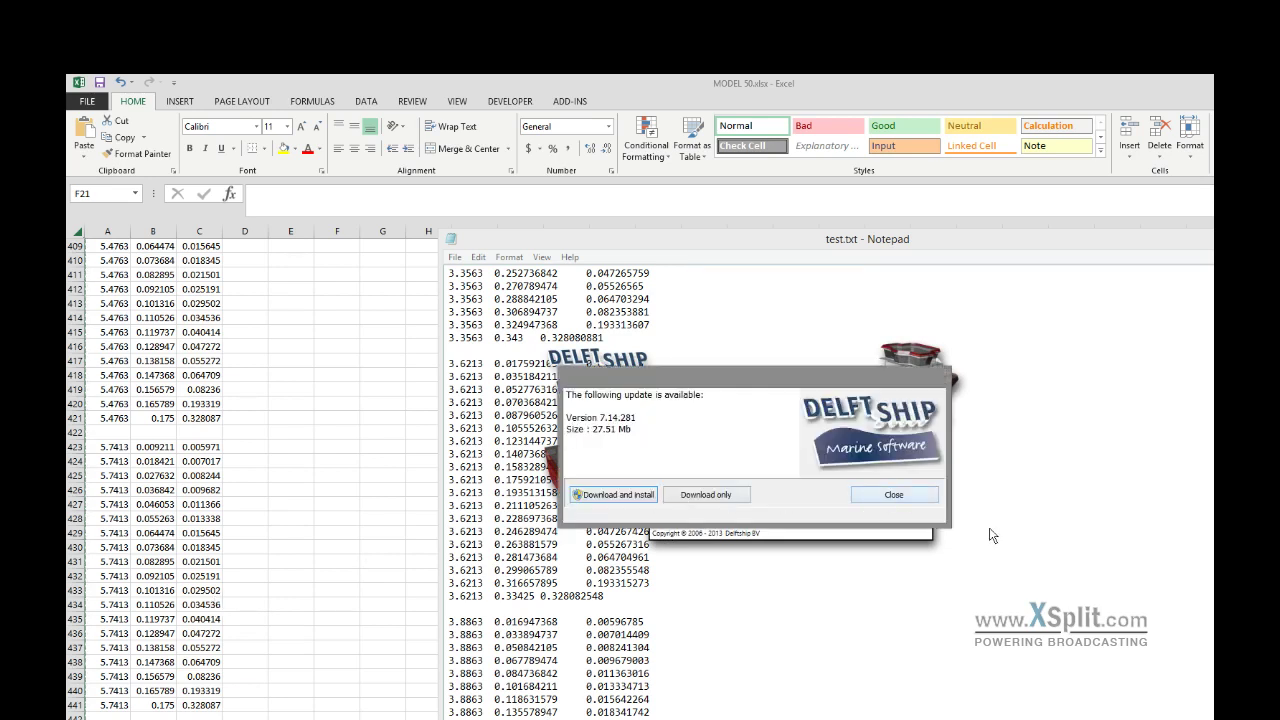
click(872, 498)
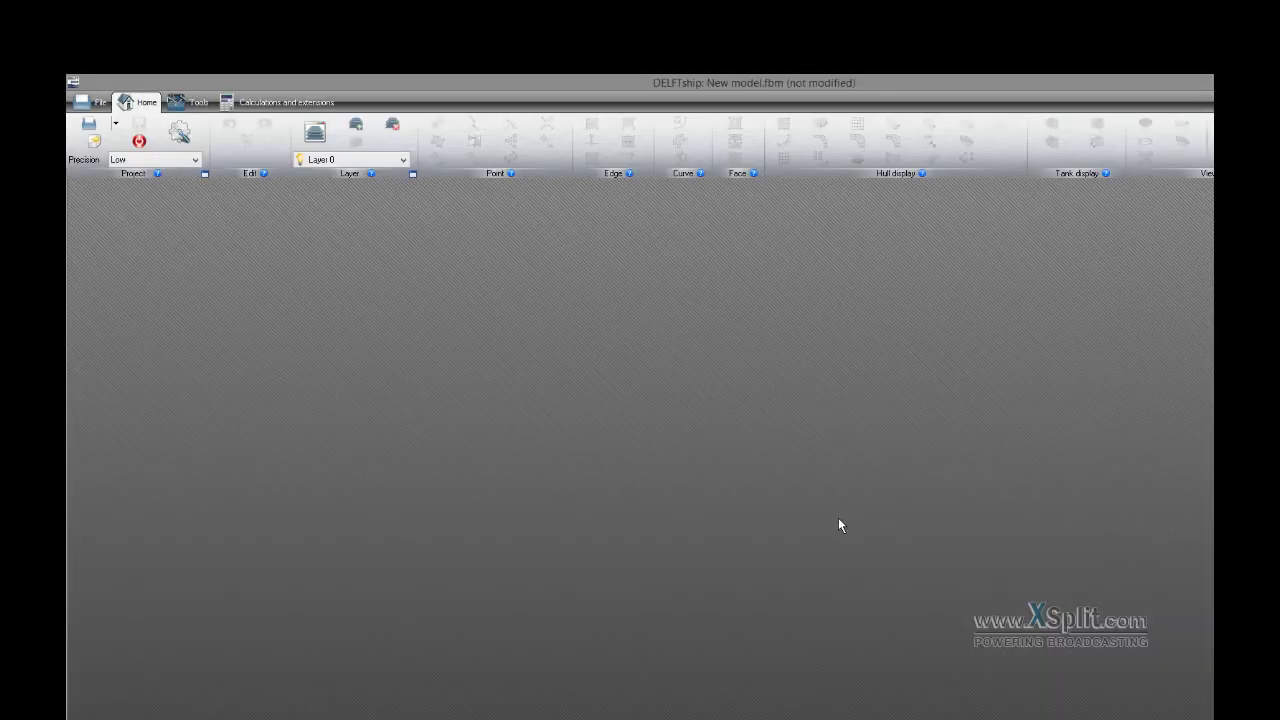
click(96, 108)
mouse_move(229, 298)
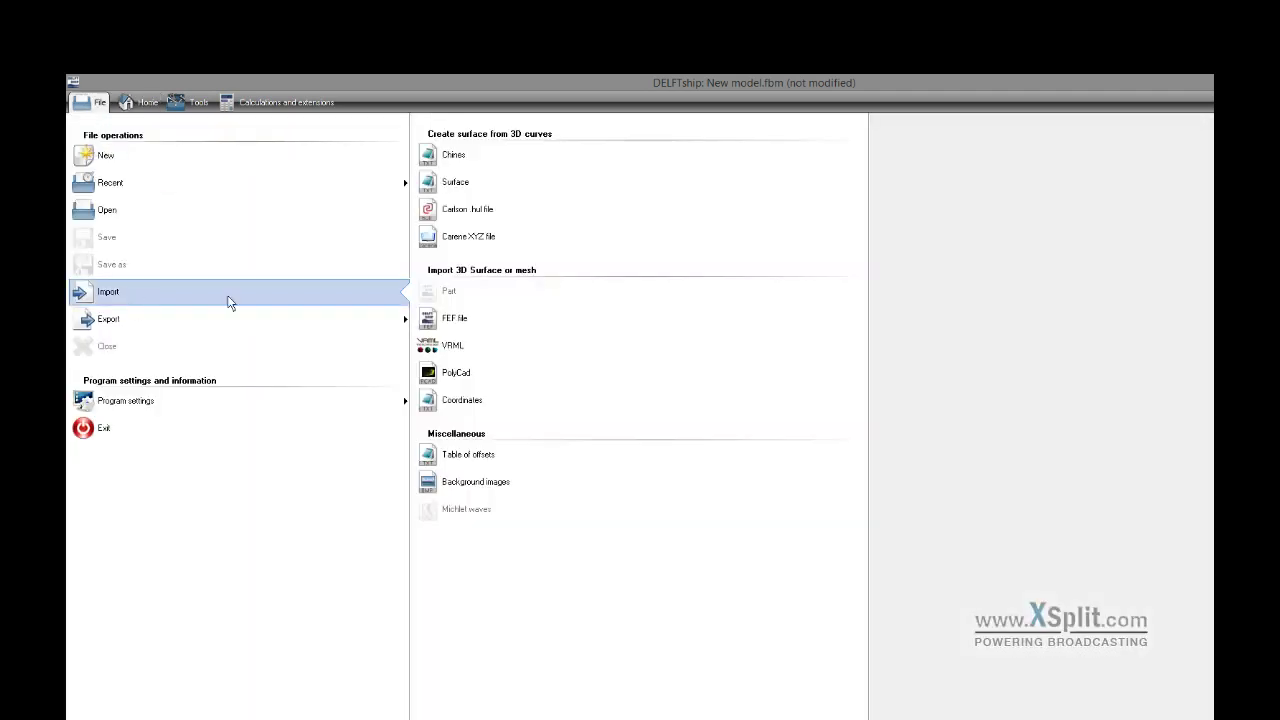
click(480, 157)
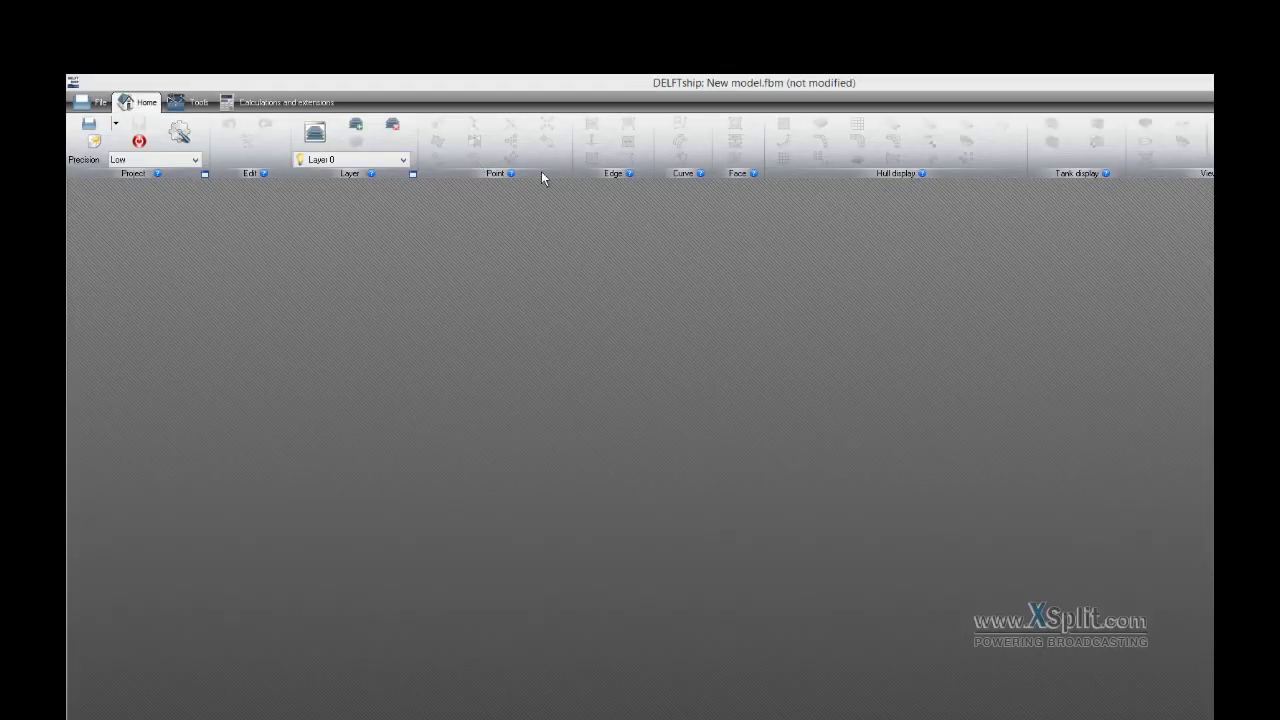
scroll(1050, 620, down, 3)
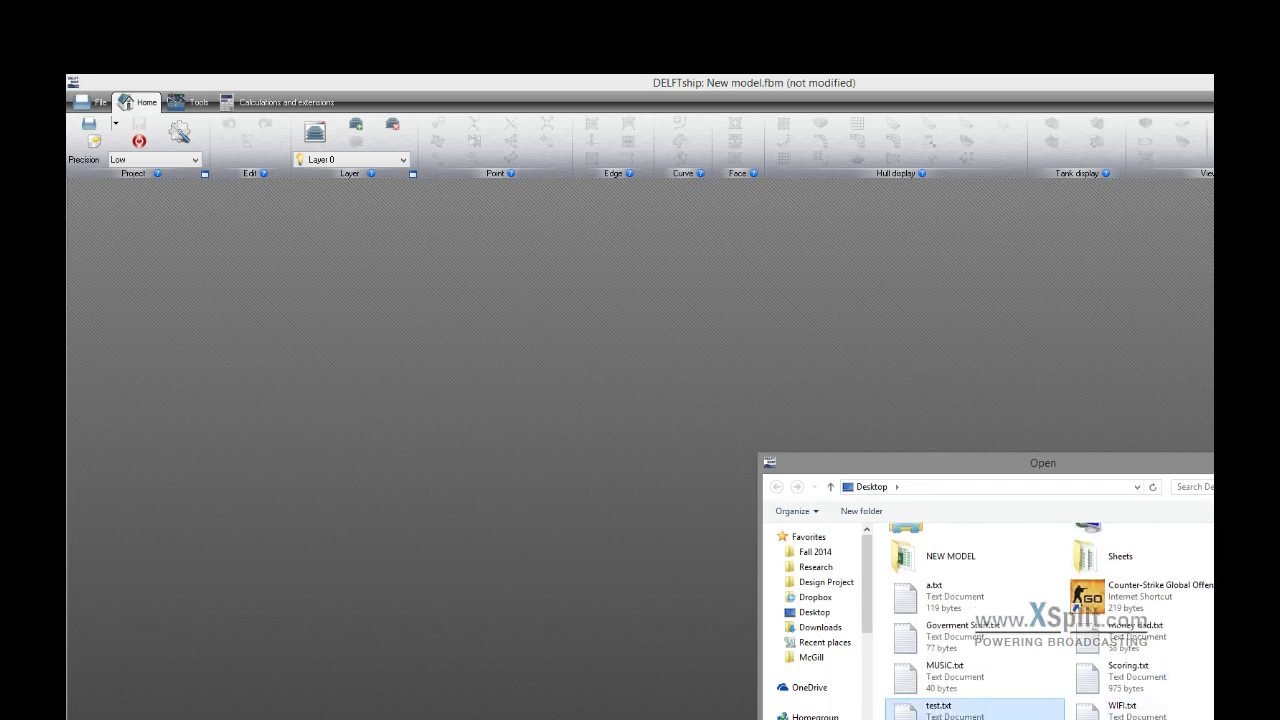
double_click(938, 706)
click(822, 470)
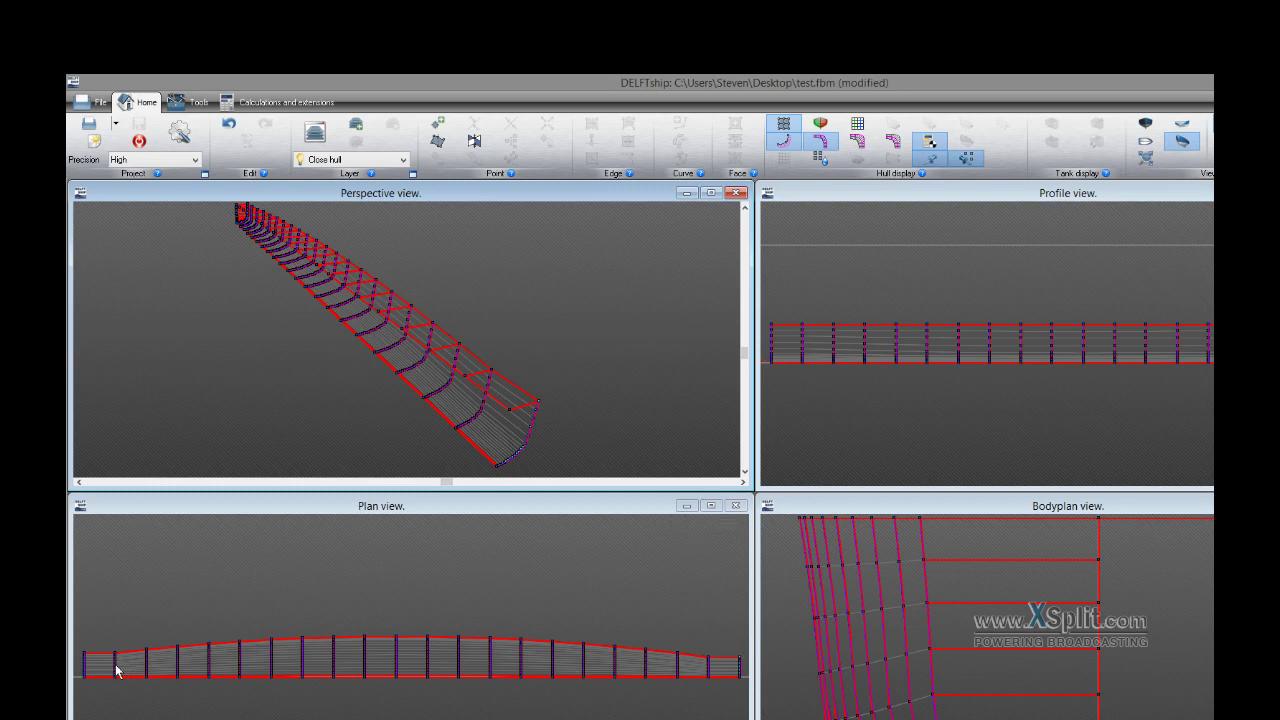
scroll(123, 657, up, 2)
scroll(320, 614, down, 3)
scroll(143, 663, up, 2)
scroll(138, 668, down, 1)
Step: Export the hull as 3D DXF polylines to BOAT 50.dxf in the Desktop's NEW MODEL folder
click(98, 104)
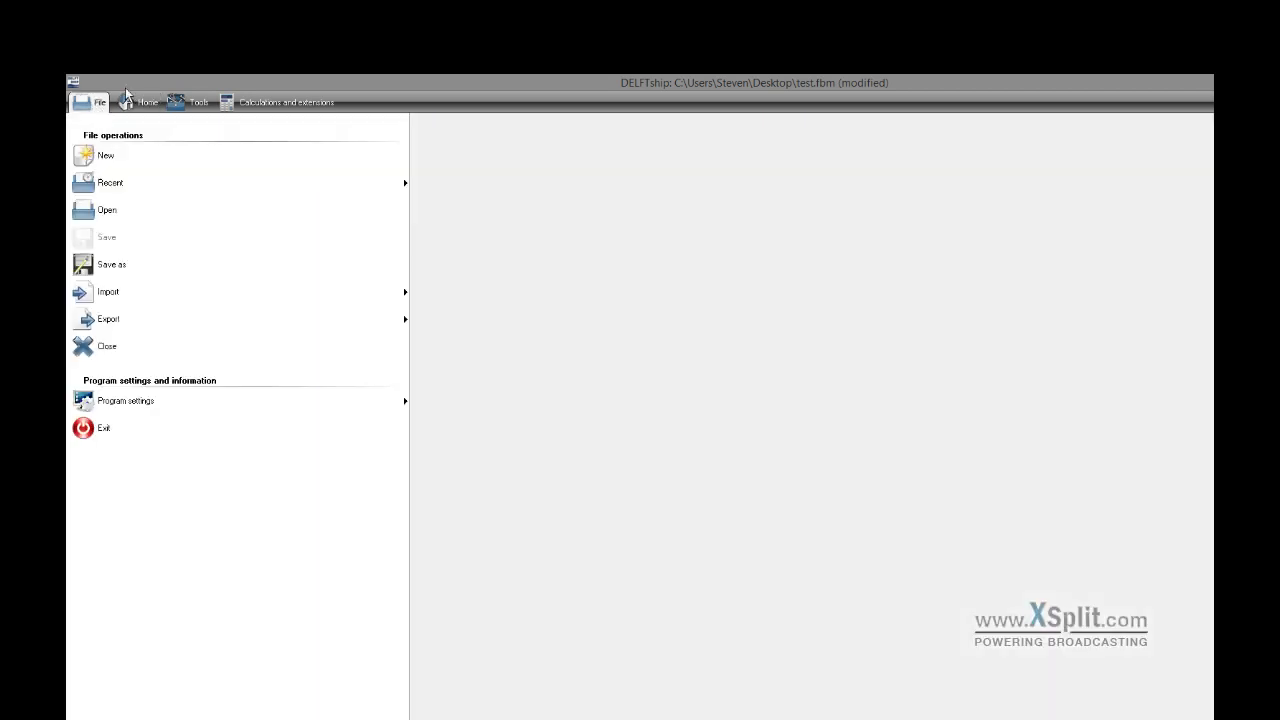
click(173, 320)
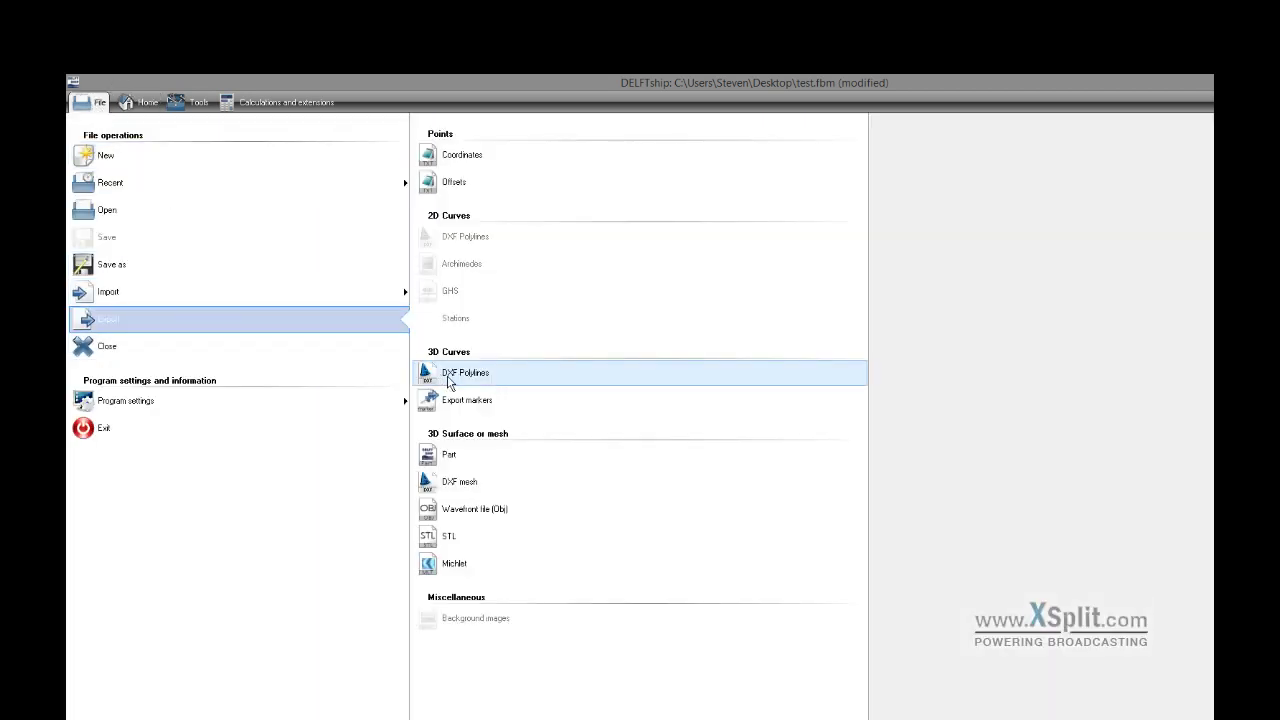
click(478, 376)
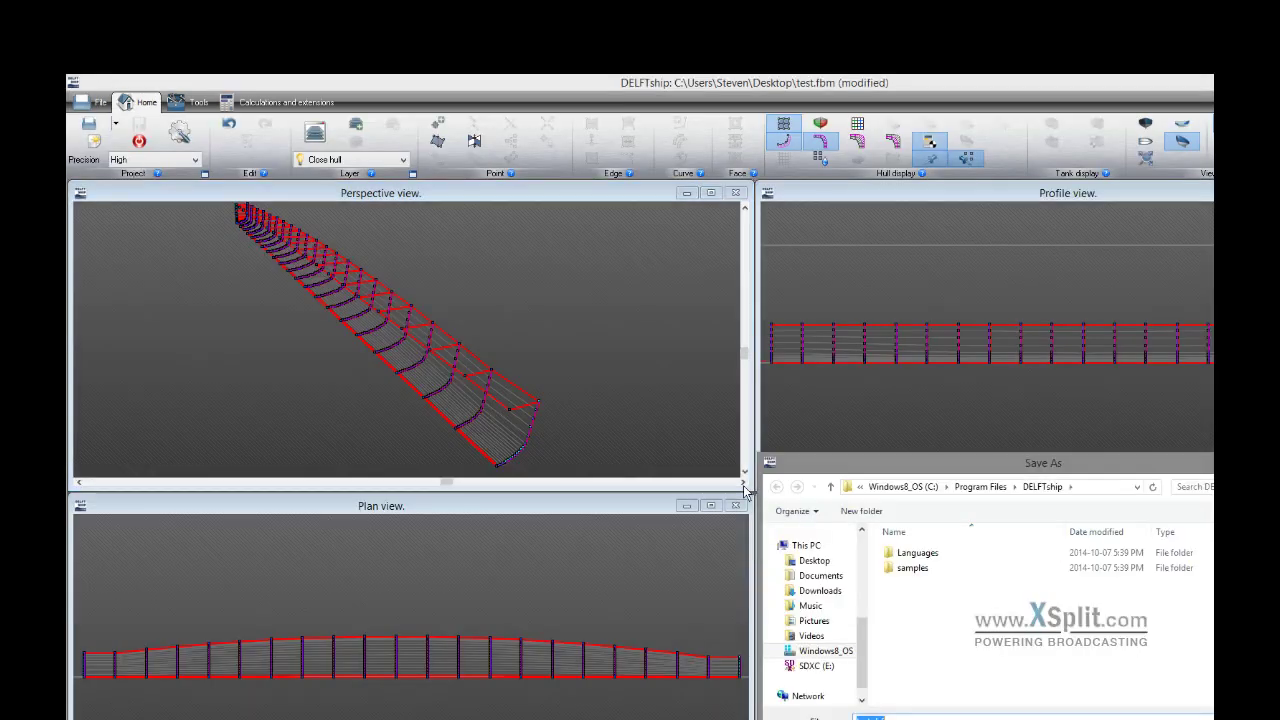
scroll(862, 625, up, 3)
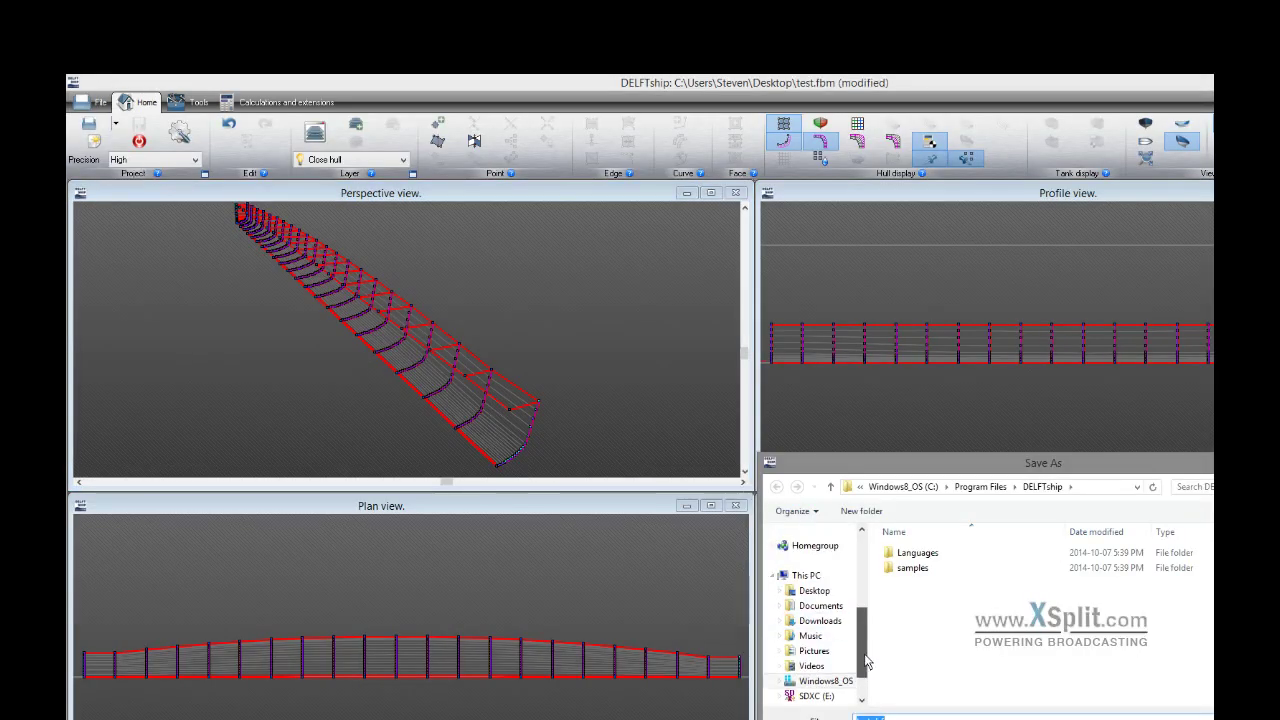
scroll(864, 628, up, 3)
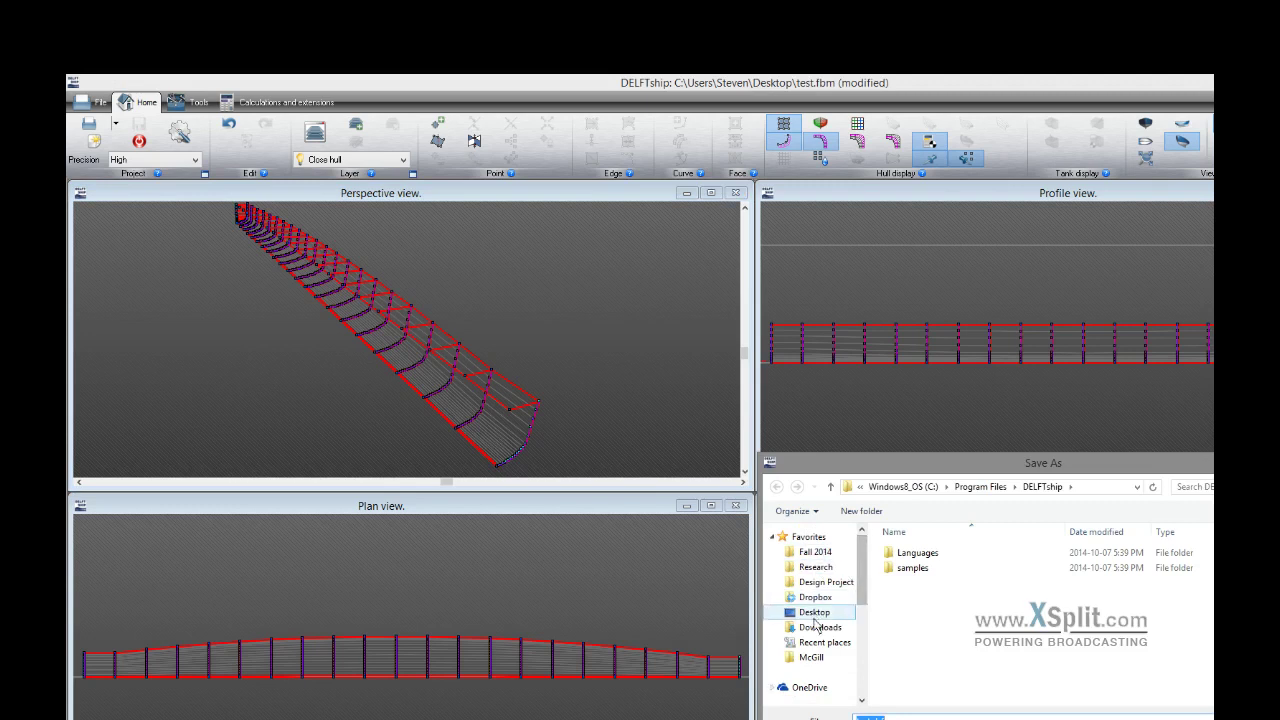
click(822, 614)
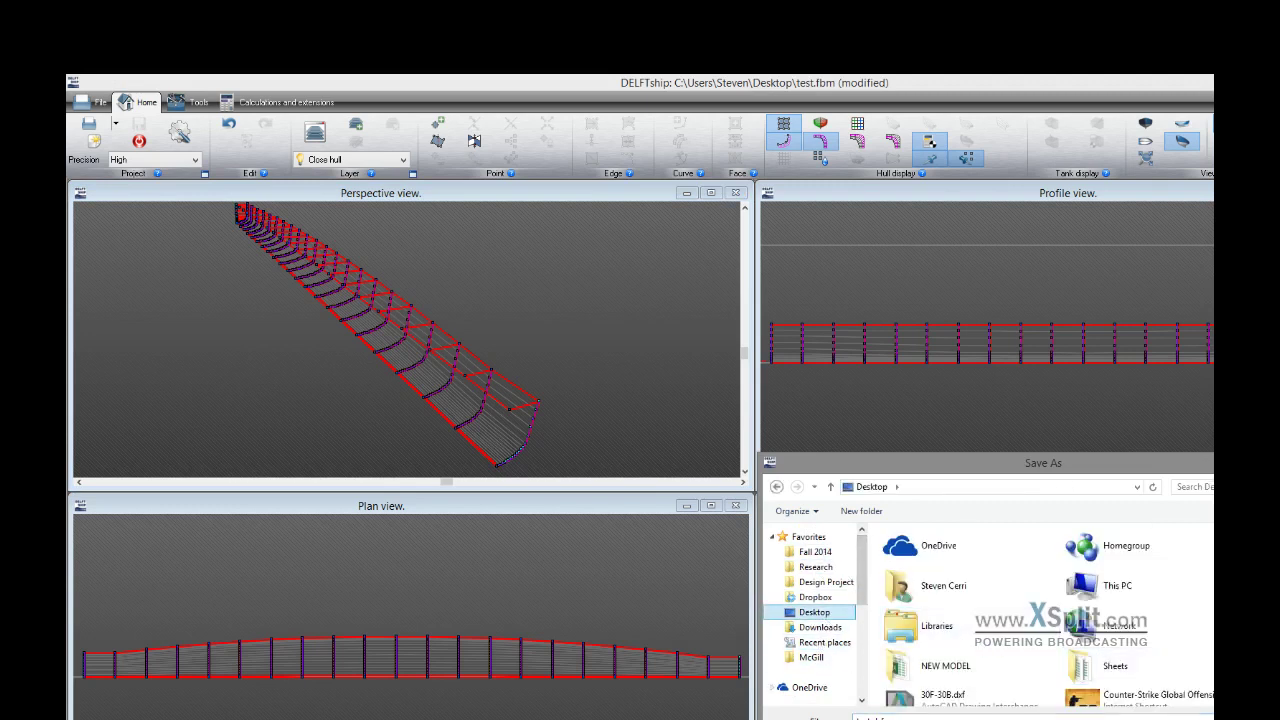
double_click(951, 668)
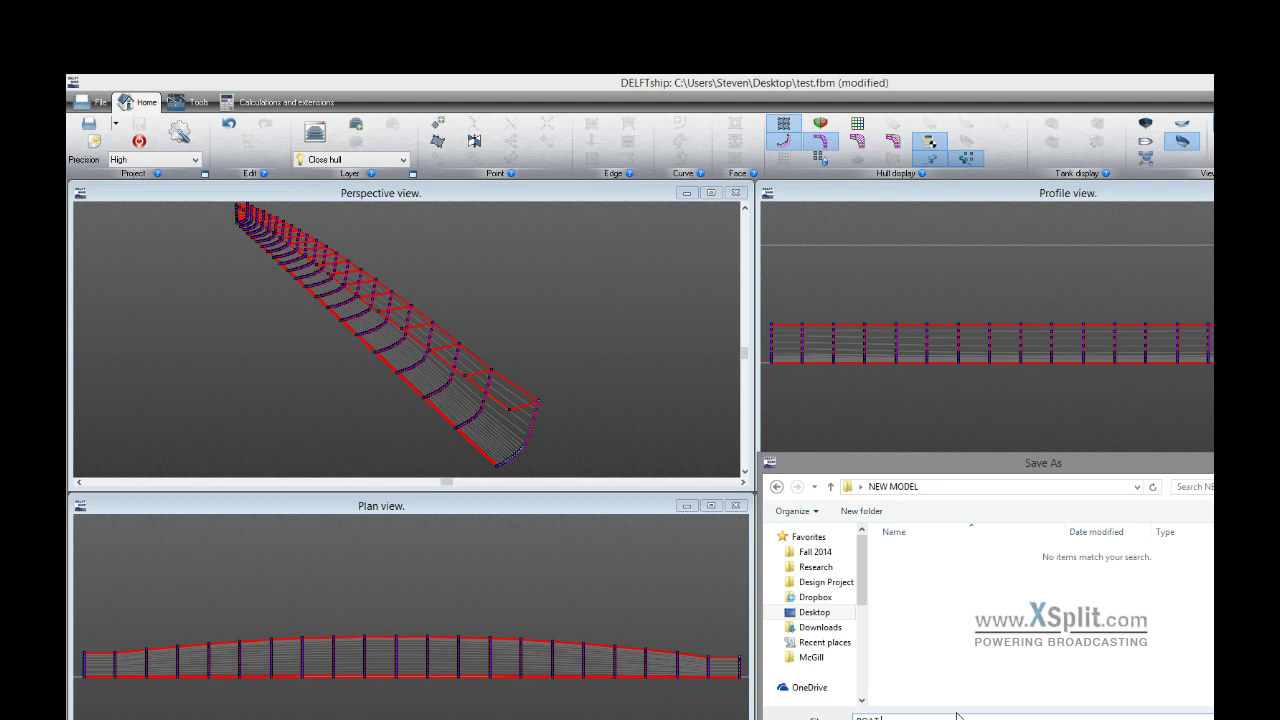
key(Return)
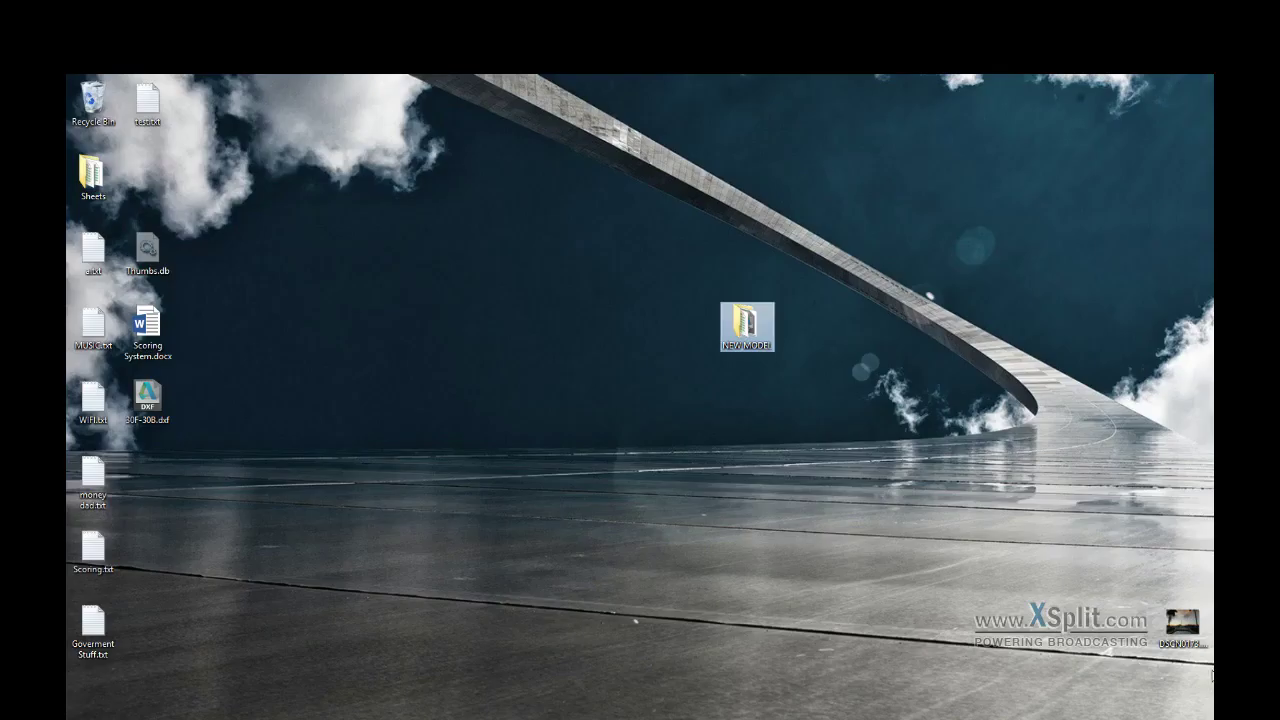
Step: Open BOAT 50.dxf from the Desktop's NEW MODEL folder in AutoCAD, continuing despite the non-educational product warning
double_click(745, 322)
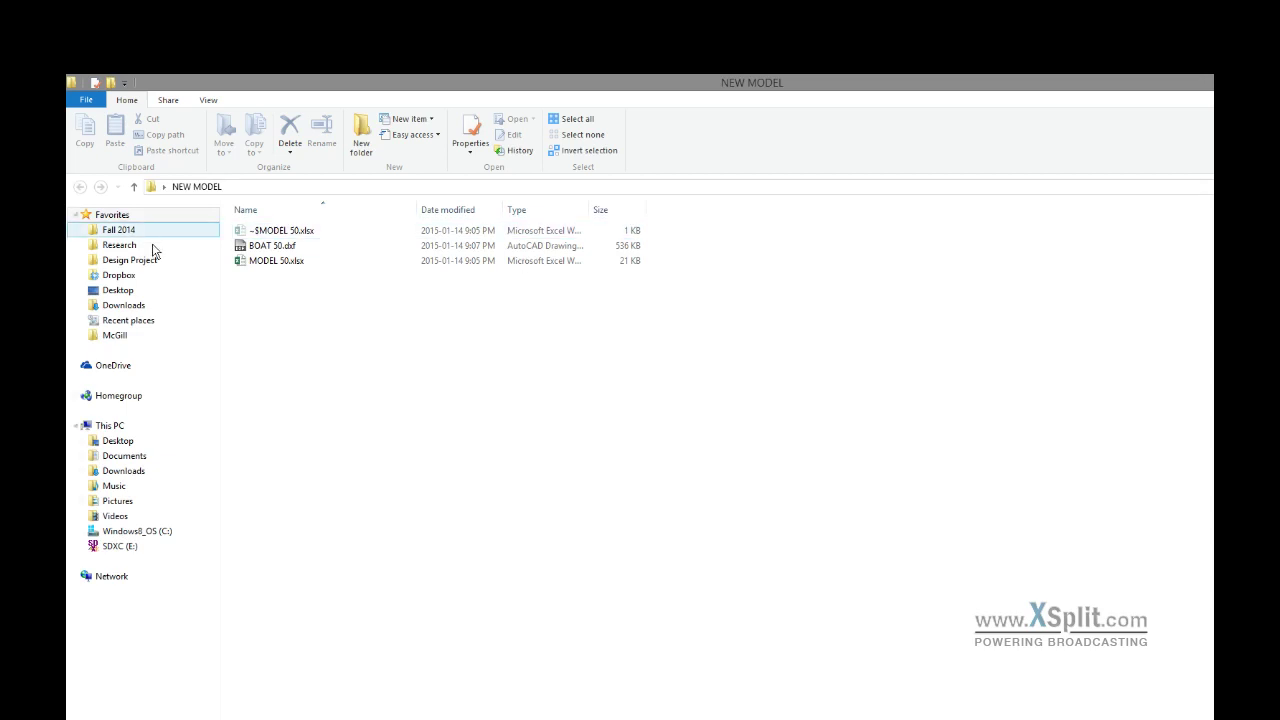
click(273, 259)
click(268, 249)
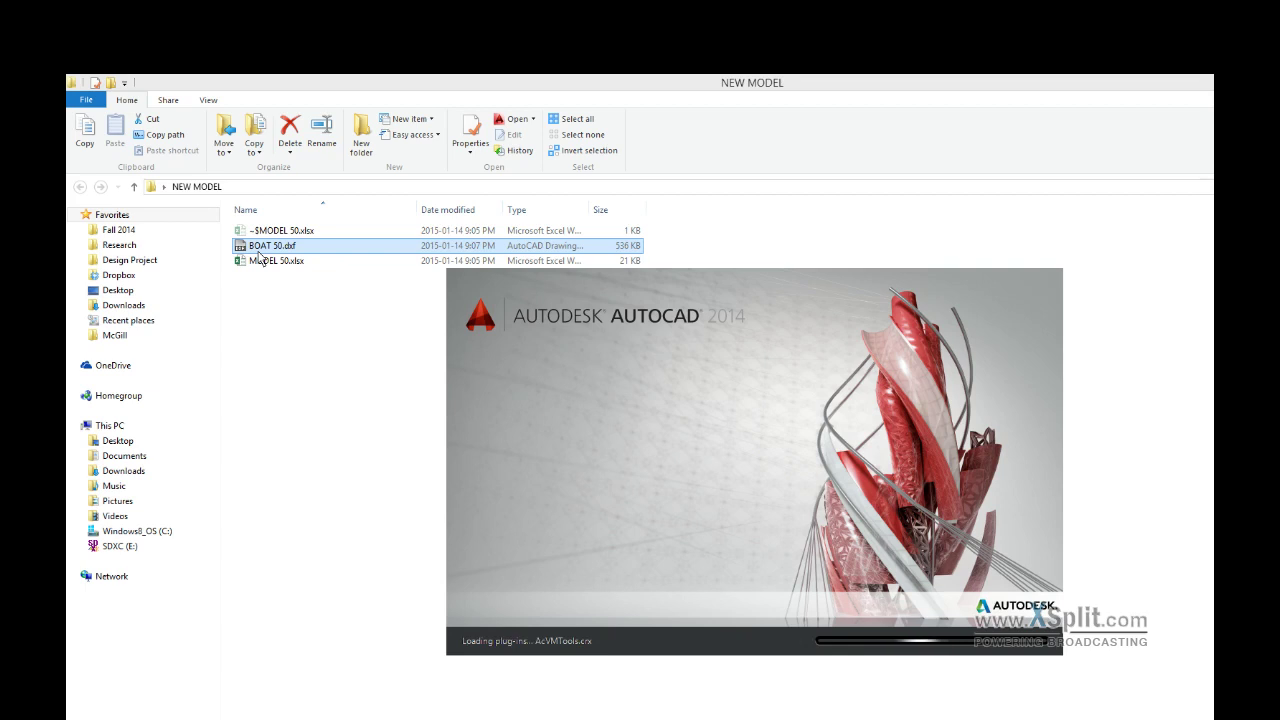
click(277, 263)
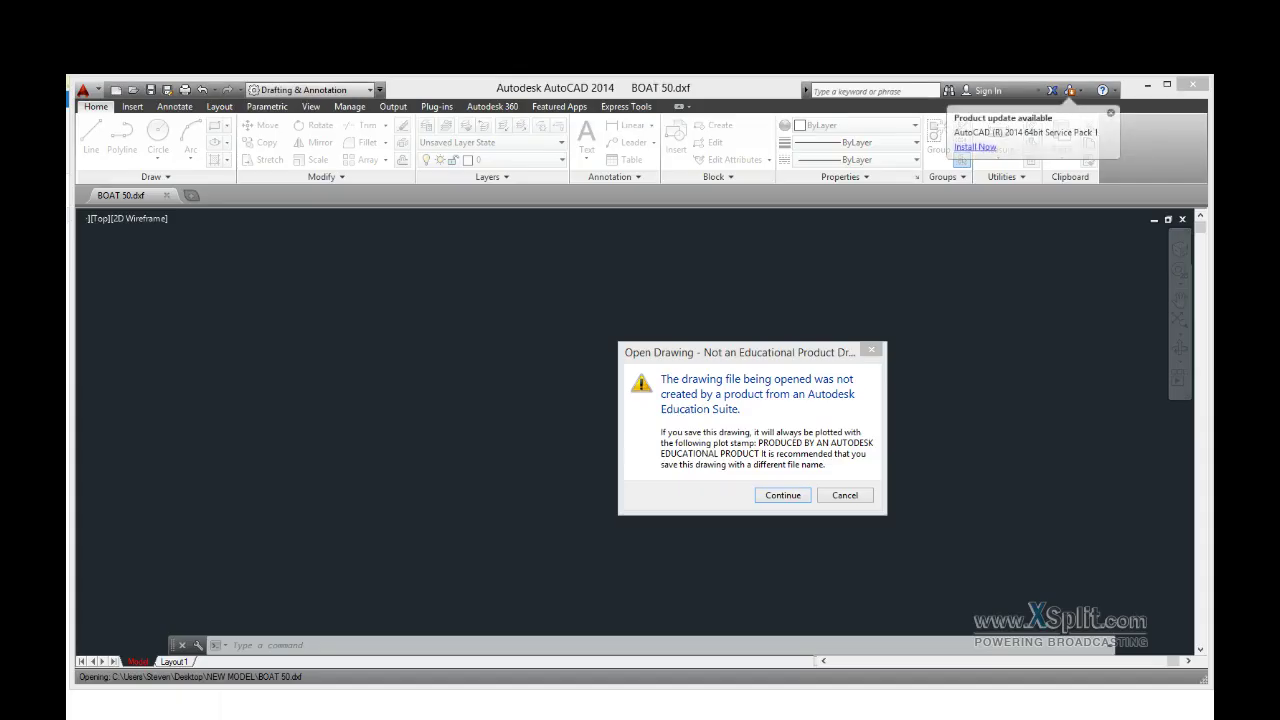
click(772, 497)
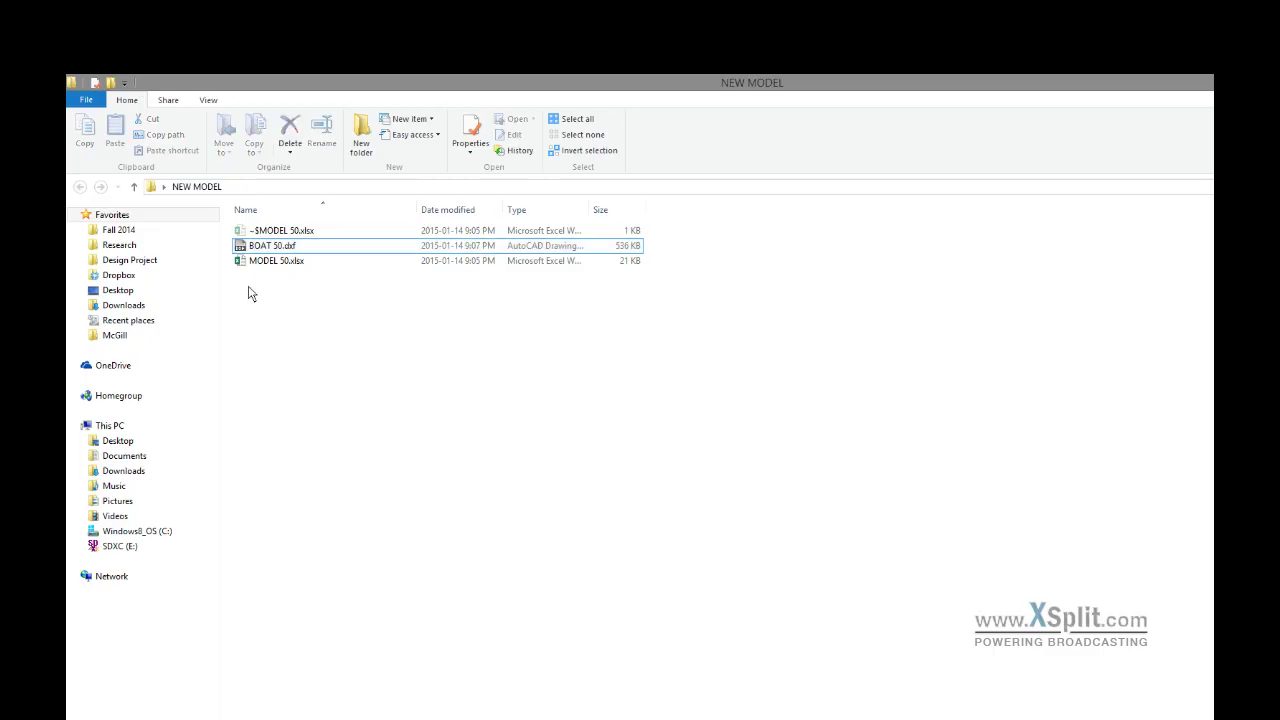
click(279, 247)
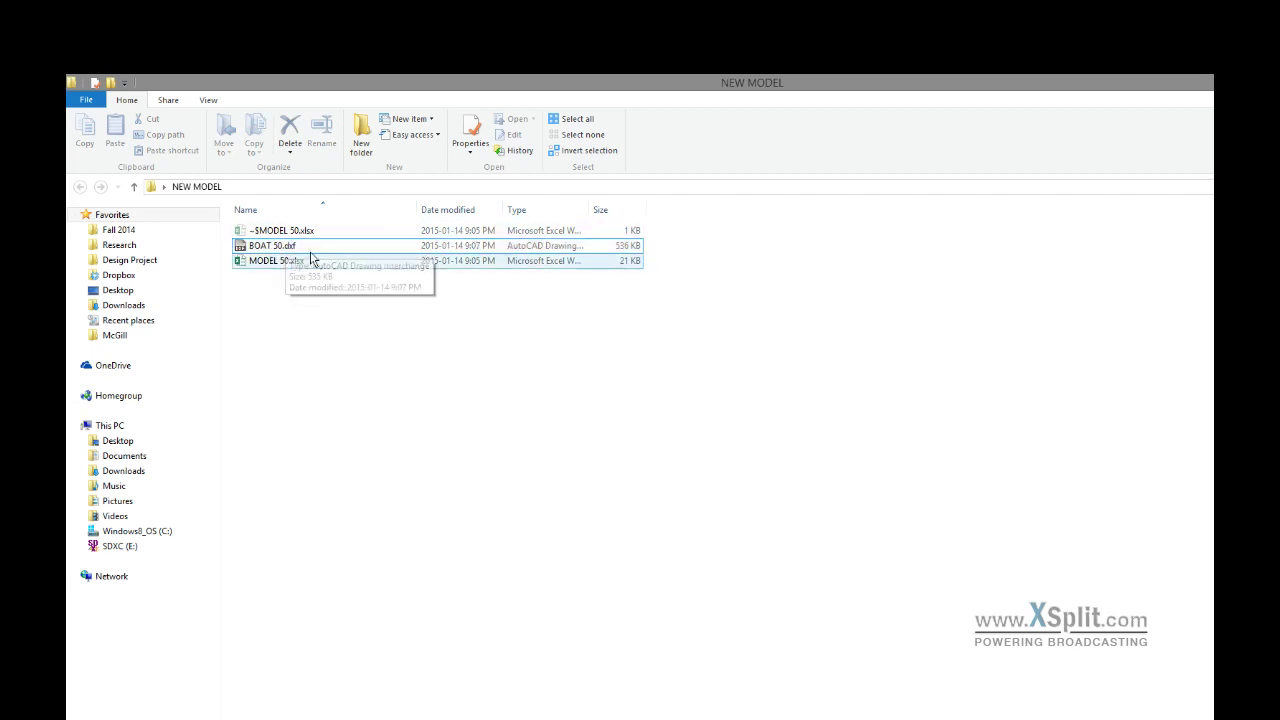
click(301, 261)
ctrl+click(304, 252)
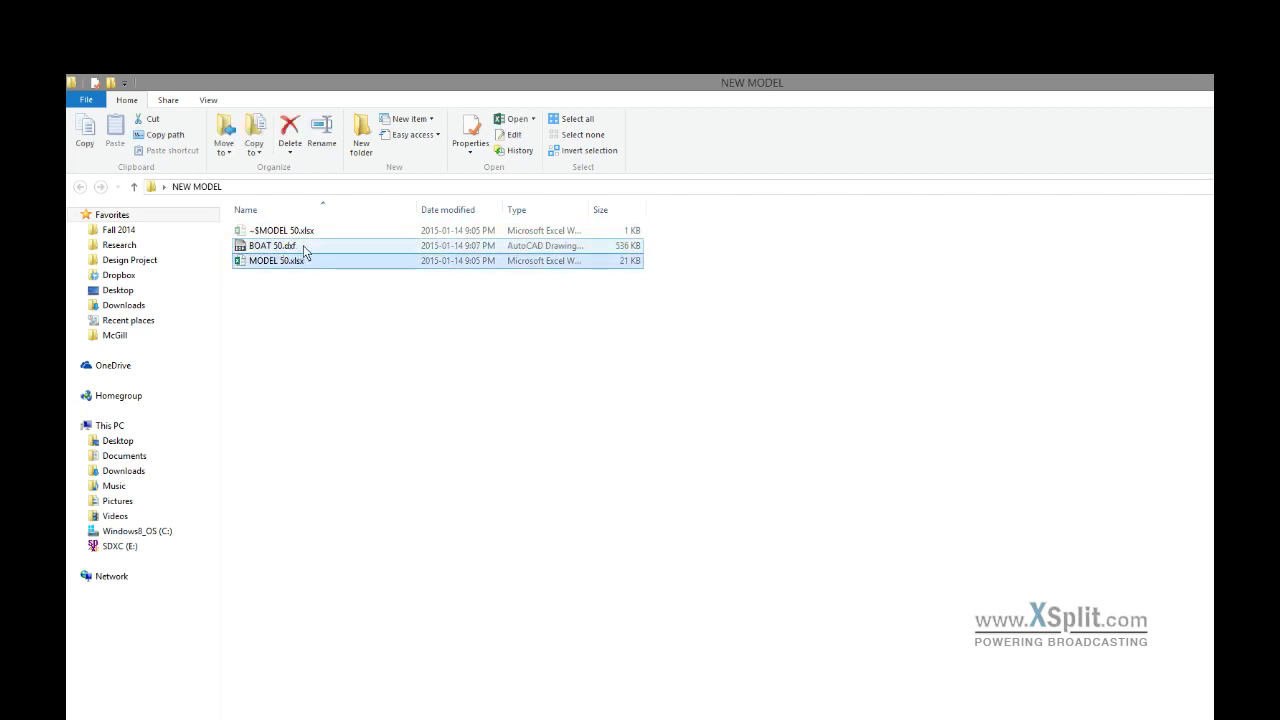
click(304, 248)
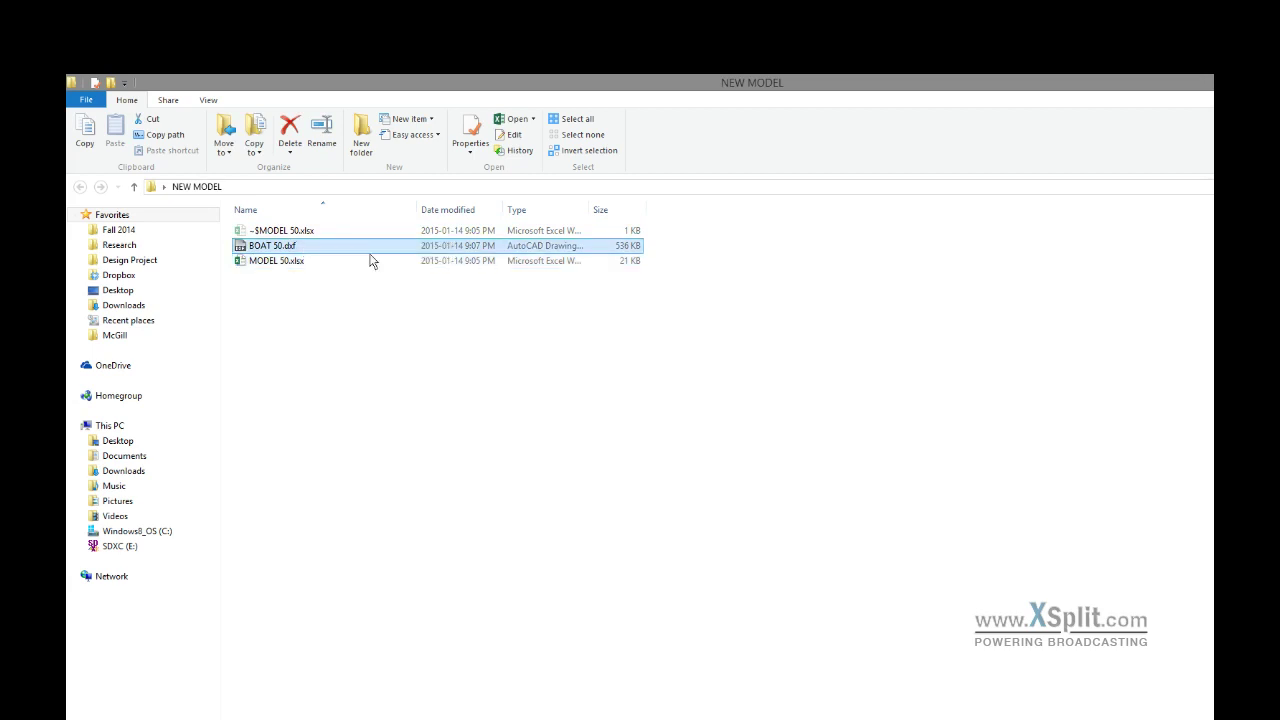
click(455, 417)
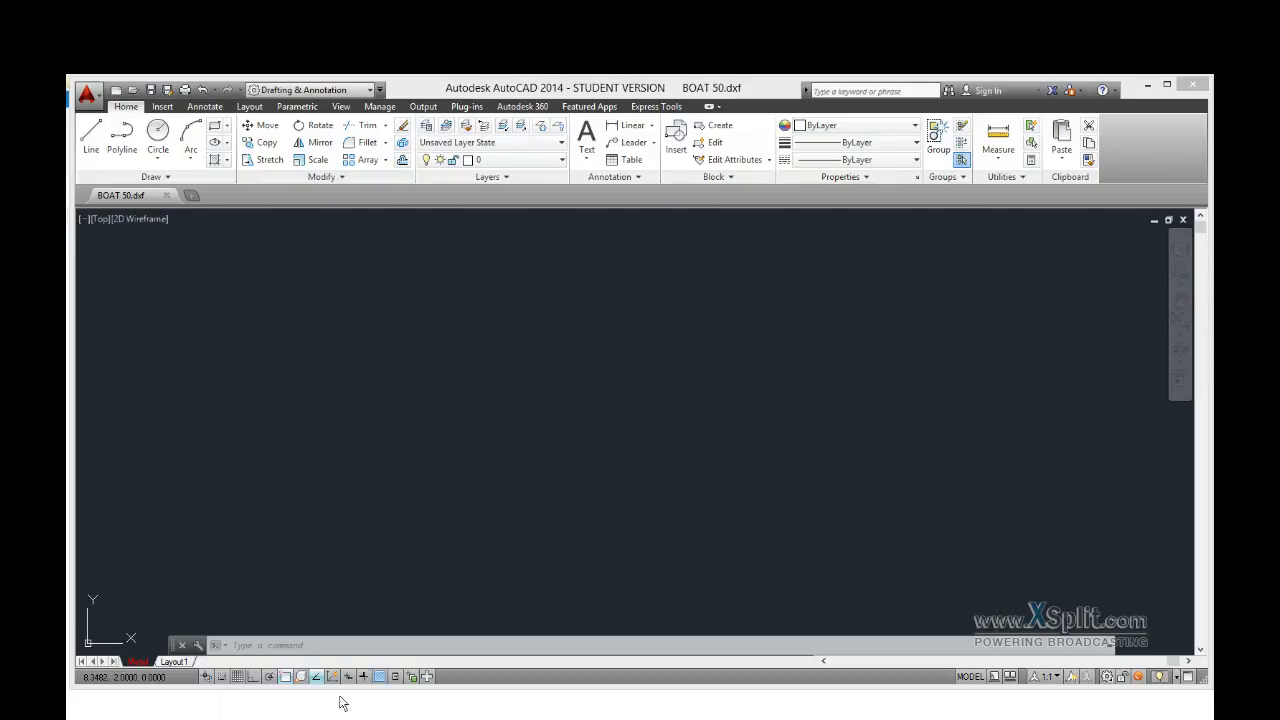
Step: Examine the exported hull wireframe in BOAT 50.dxf from several 3D angles and close AutoCAD
scroll(492, 434, up, 5)
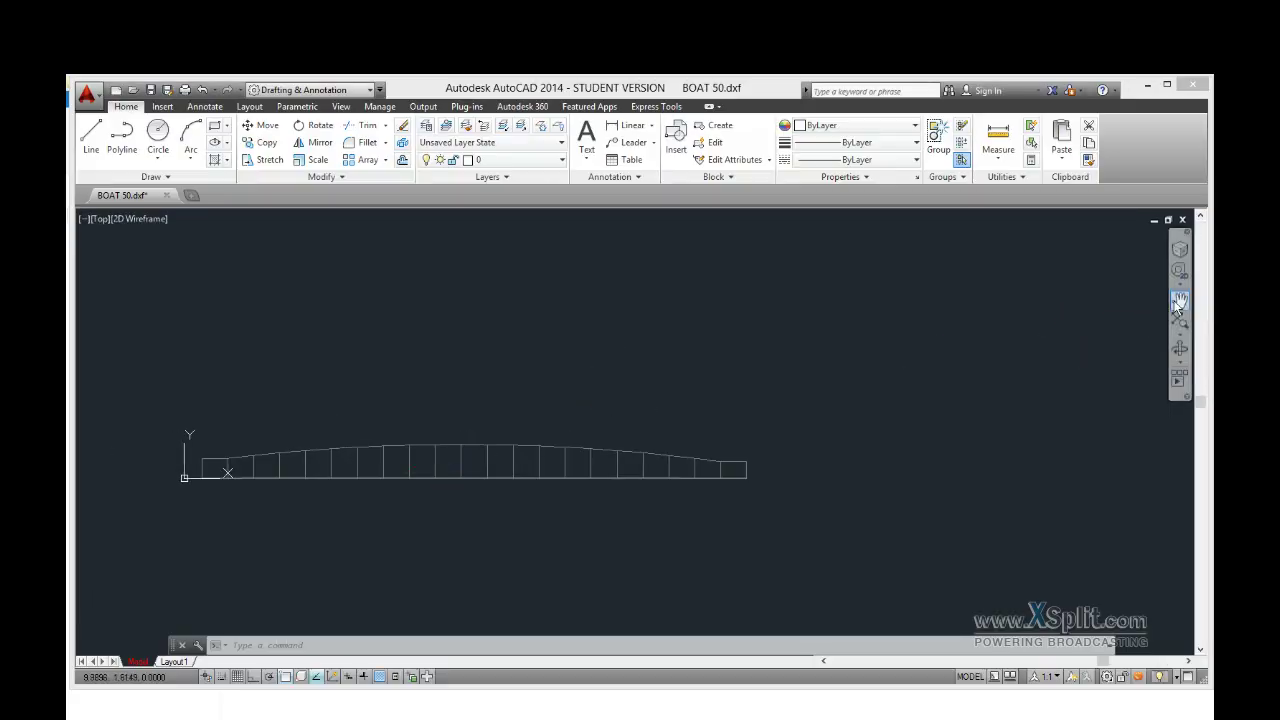
click(1184, 352)
drag(703, 423, 571, 405)
drag(397, 448, 590, 540)
click(1198, 88)
click(709, 424)
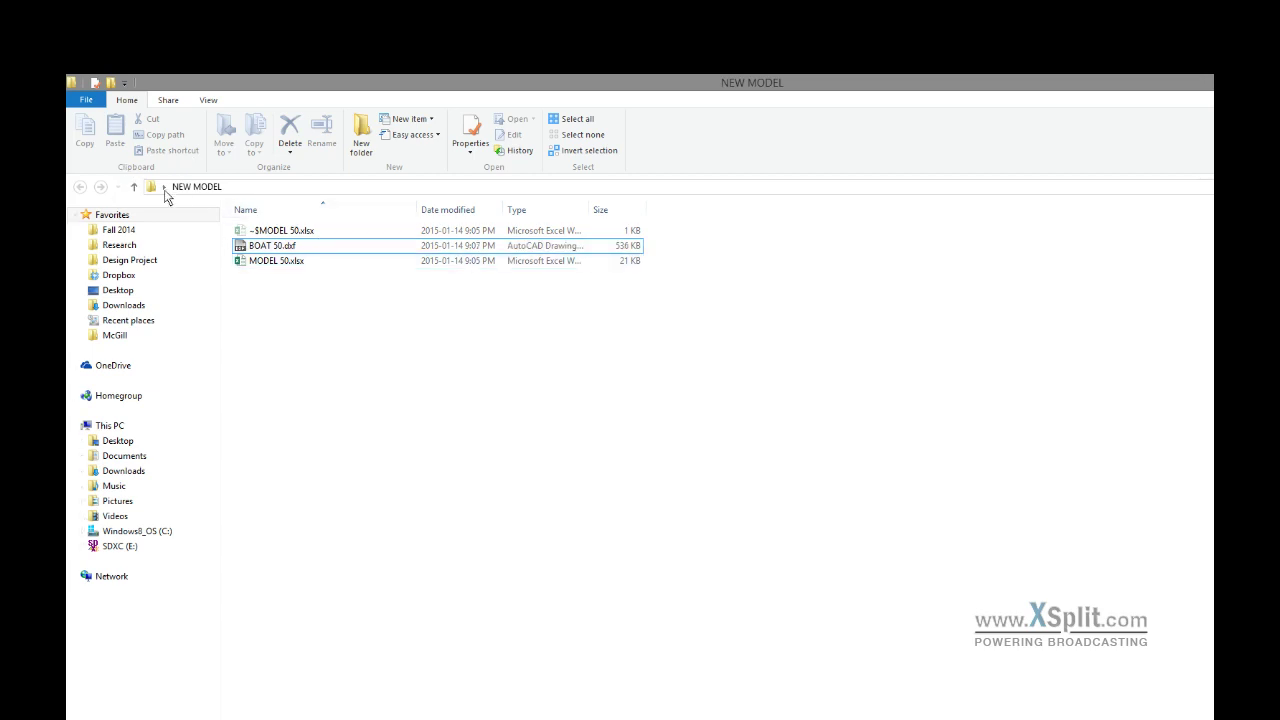
click(300, 261)
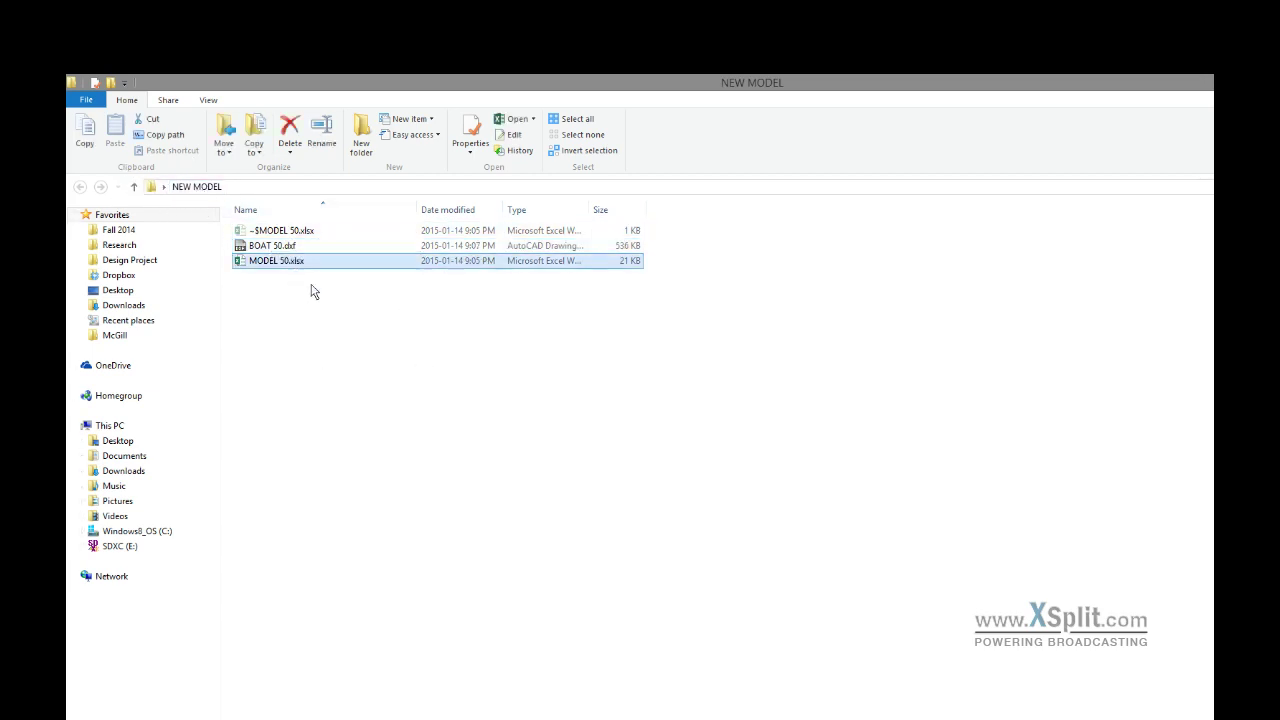
click(300, 246)
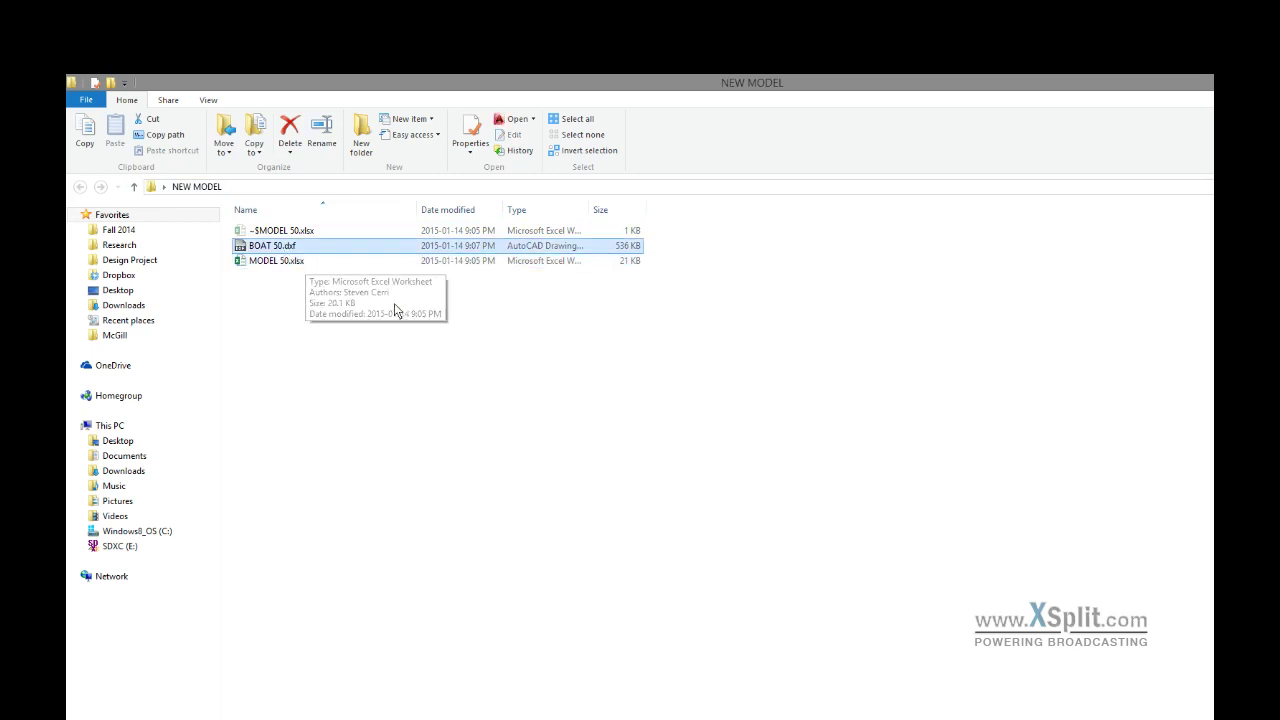
click(361, 454)
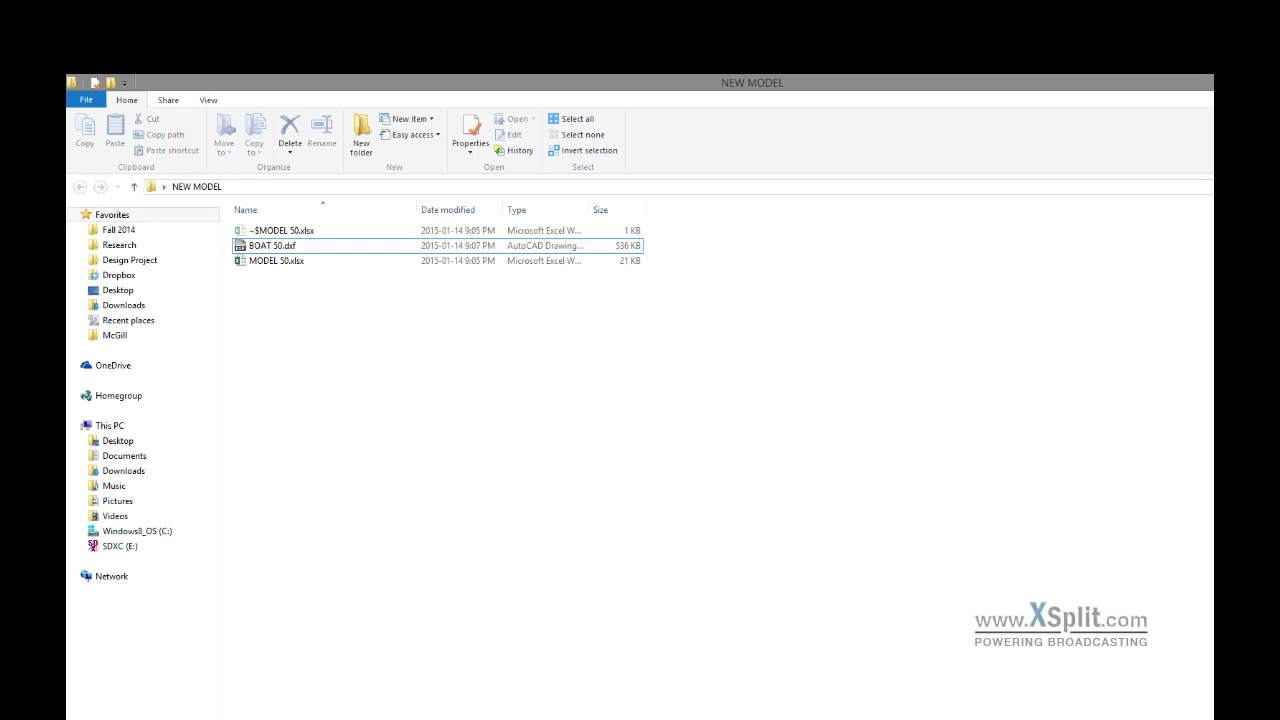
Step: Switch to MATLAB and review the Shape_Creator_V2.m script together with the beam, length and rocker inputs in its command window
key(alt+Tab)
scroll(778, 592, down, 8)
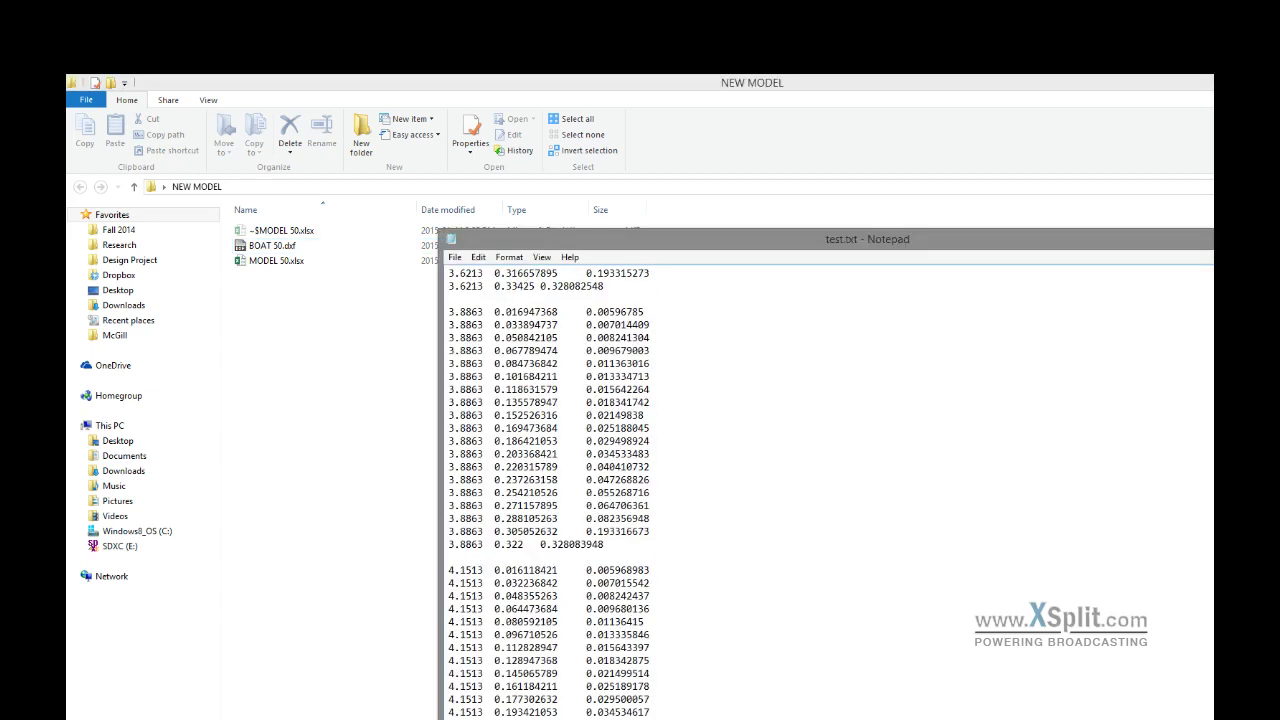
key(alt+Tab)
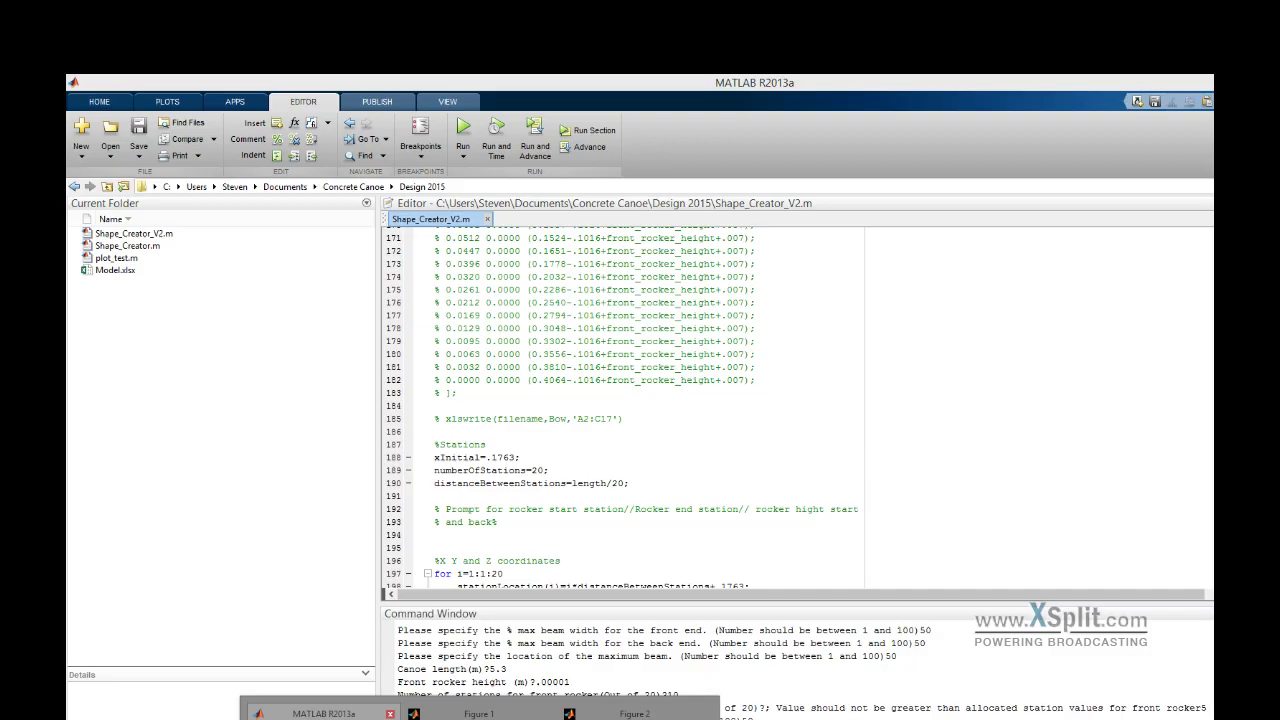
scroll(546, 475, up, 20)
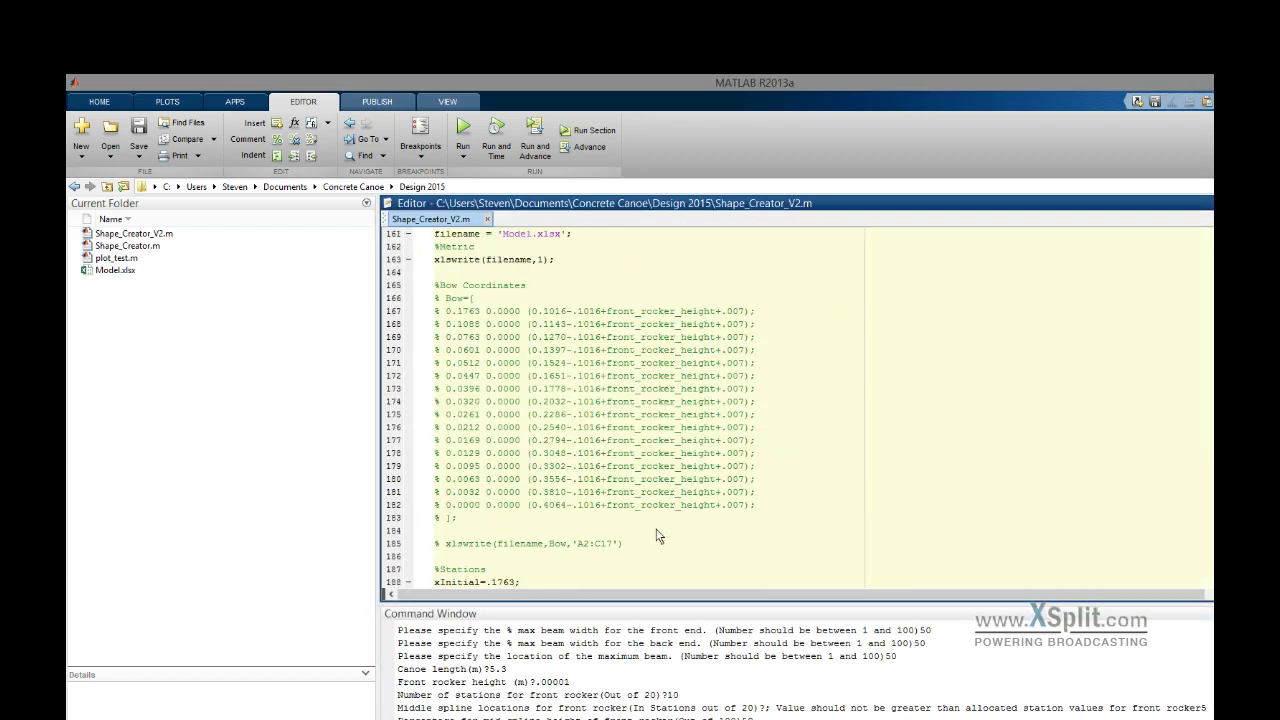
scroll(546, 475, up, 8)
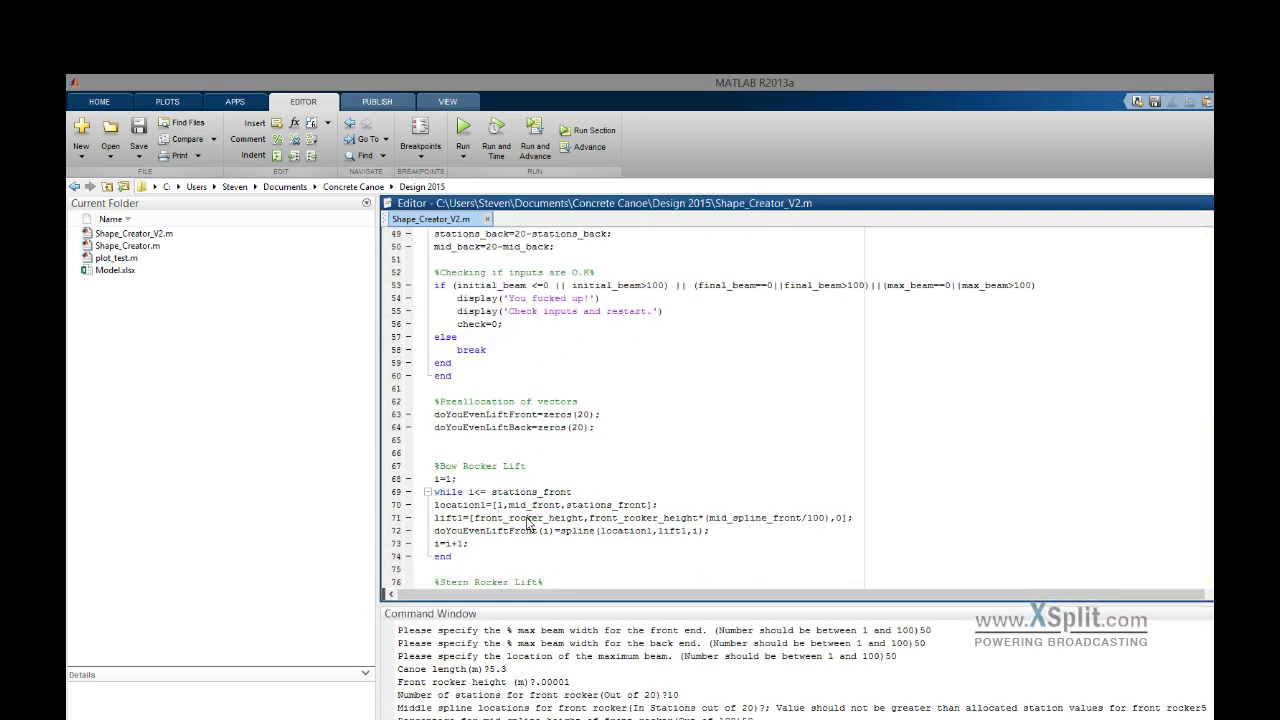
click(1090, 612)
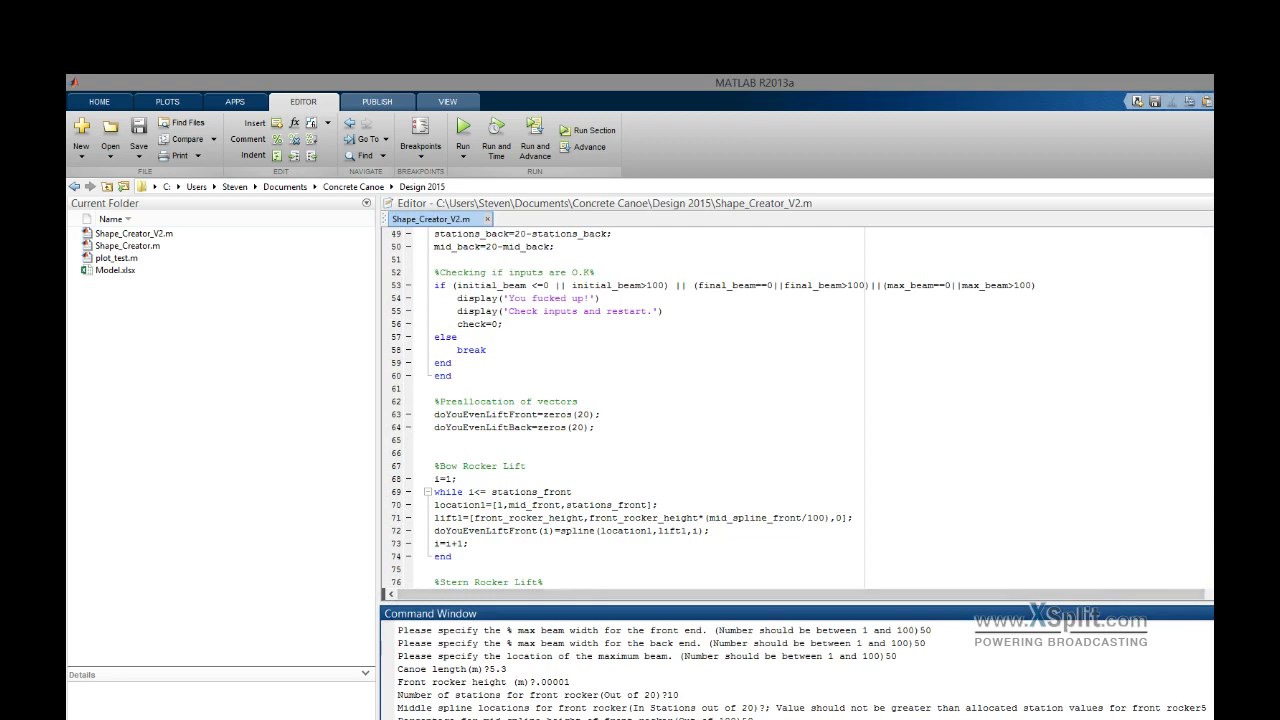
drag(686, 697, 398, 678)
drag(567, 682, 557, 682)
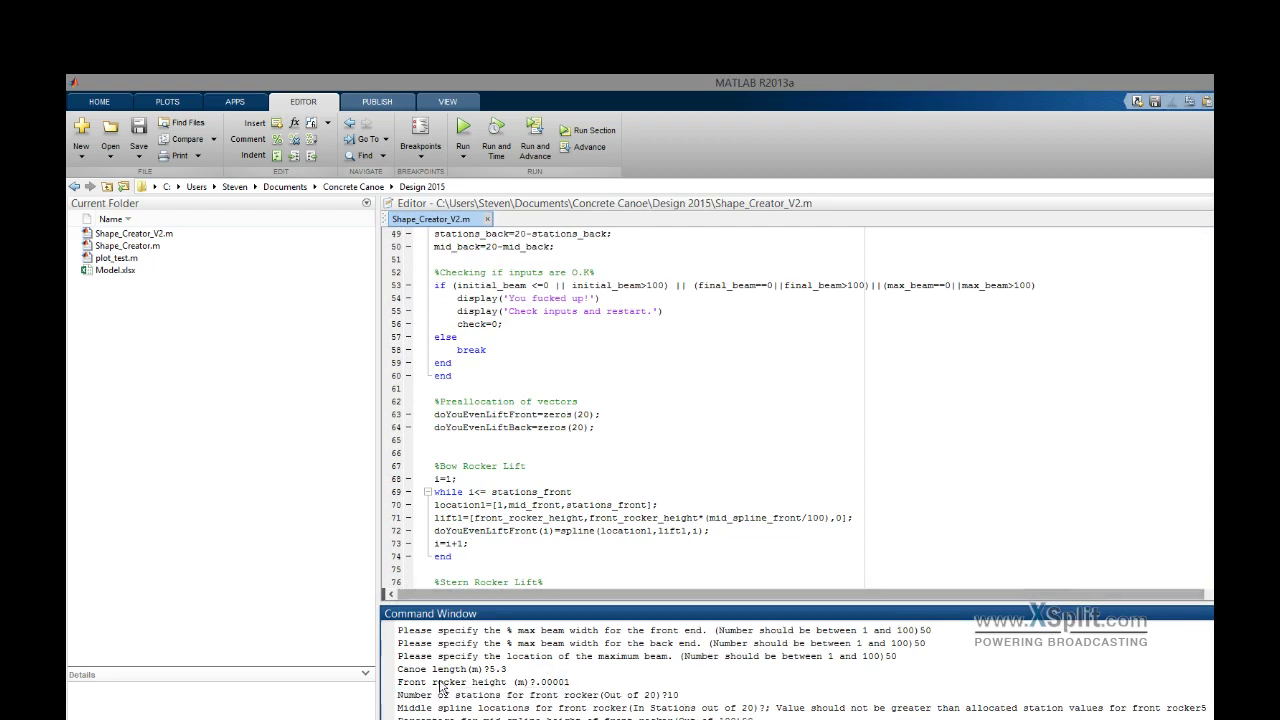
drag(398, 628, 930, 658)
drag(904, 707, 398, 707)
click(900, 707)
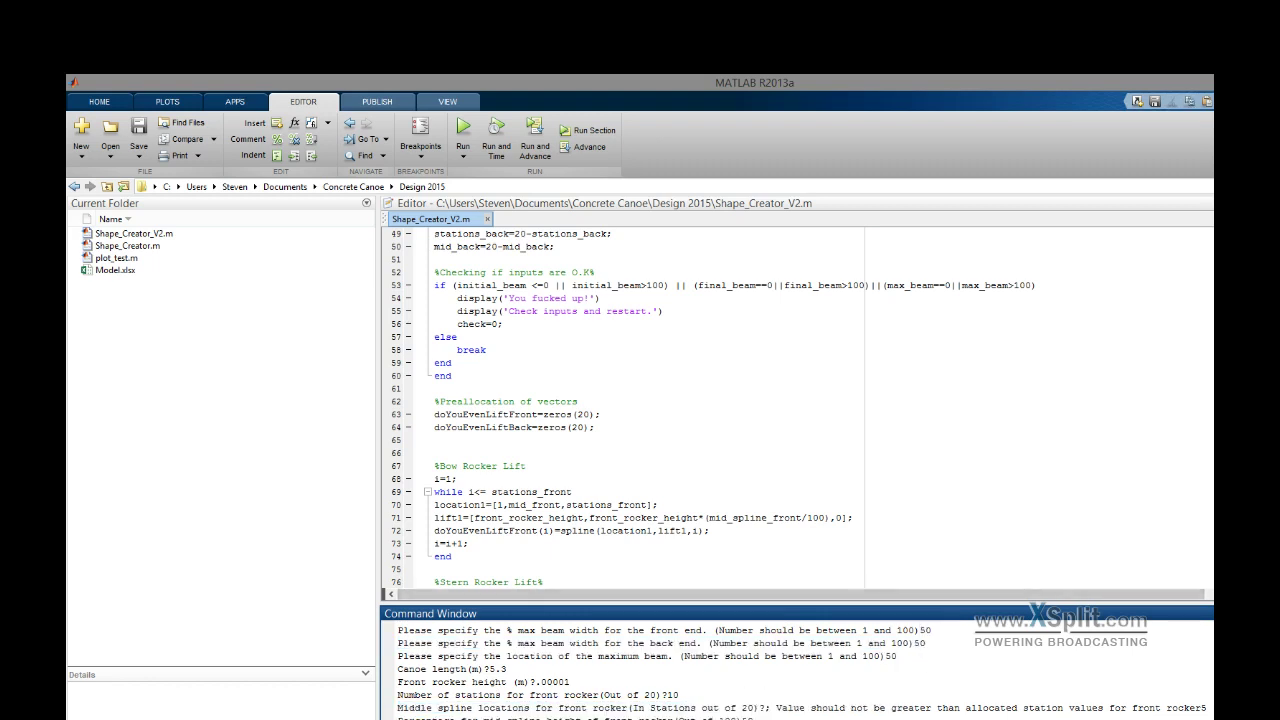
Step: Review the hull profile coefficients and plotting code in Shape_Creator_V2.m, and close the test.txt Notepad window
scroll(575, 508, down, 20)
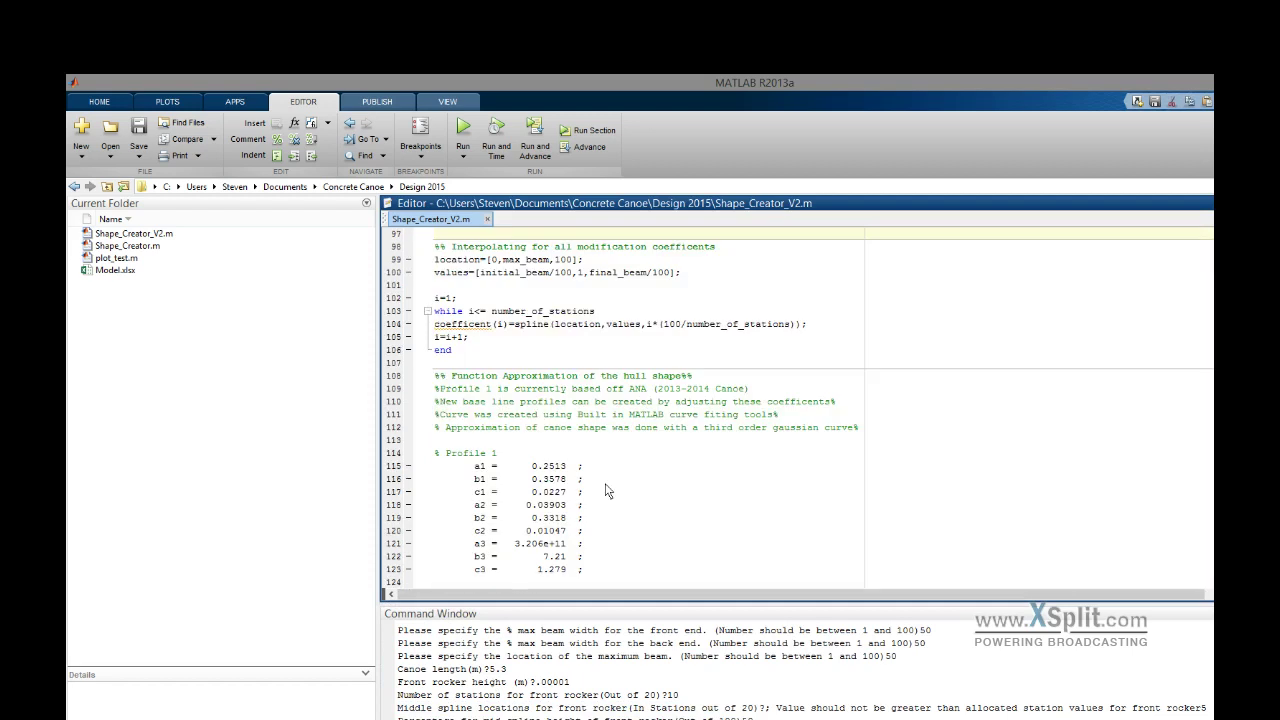
scroll(632, 491, down, 5)
scroll(714, 514, up, 20)
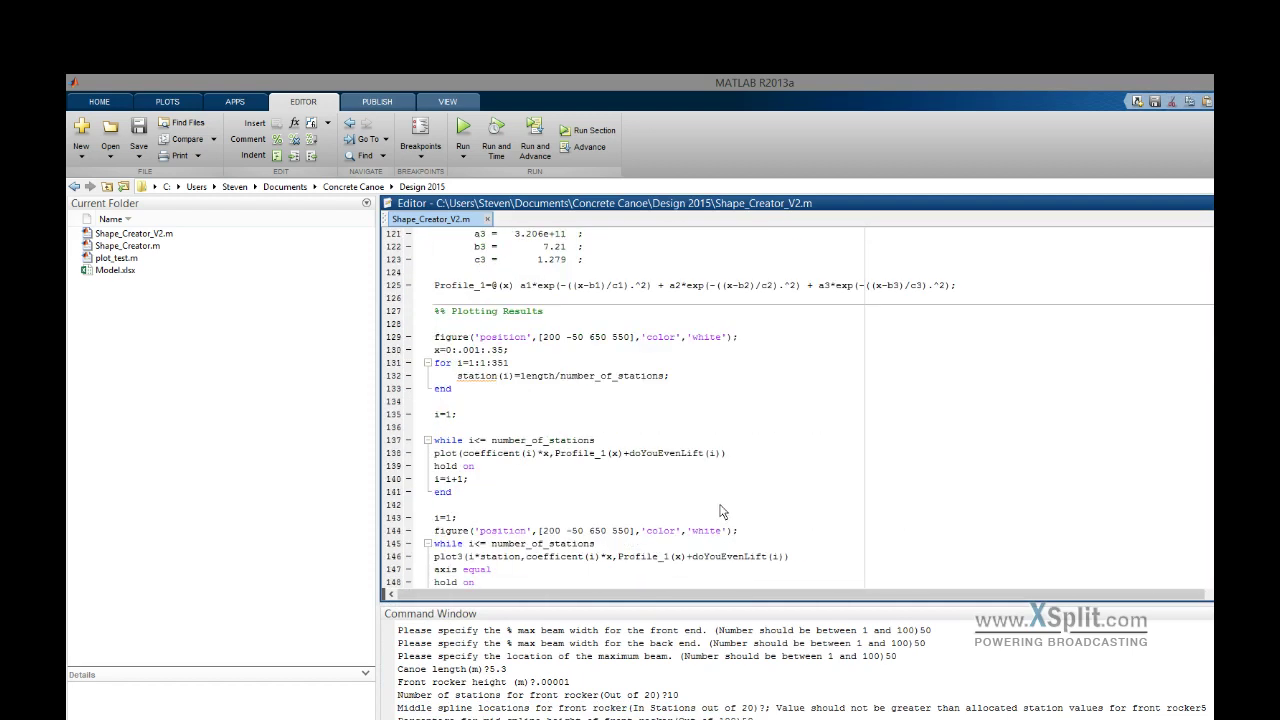
drag(582, 432, 558, 398)
click(527, 337)
click(677, 351)
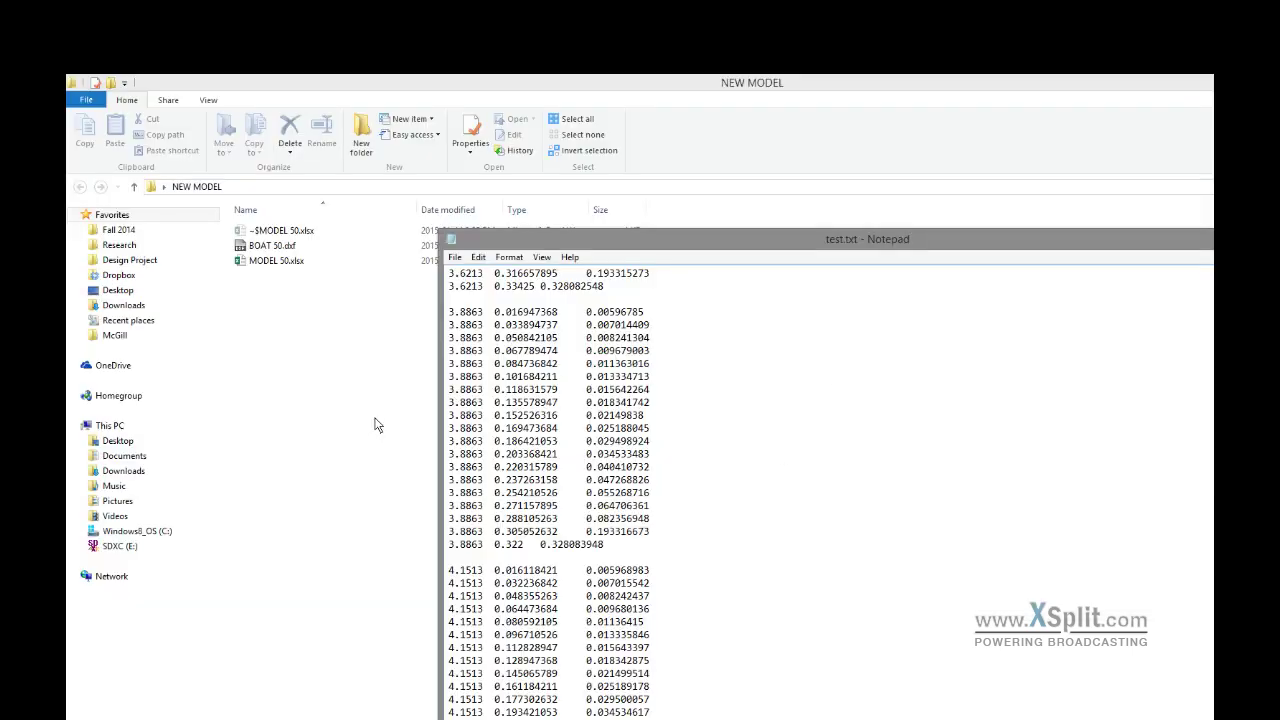
key(alt+F4)
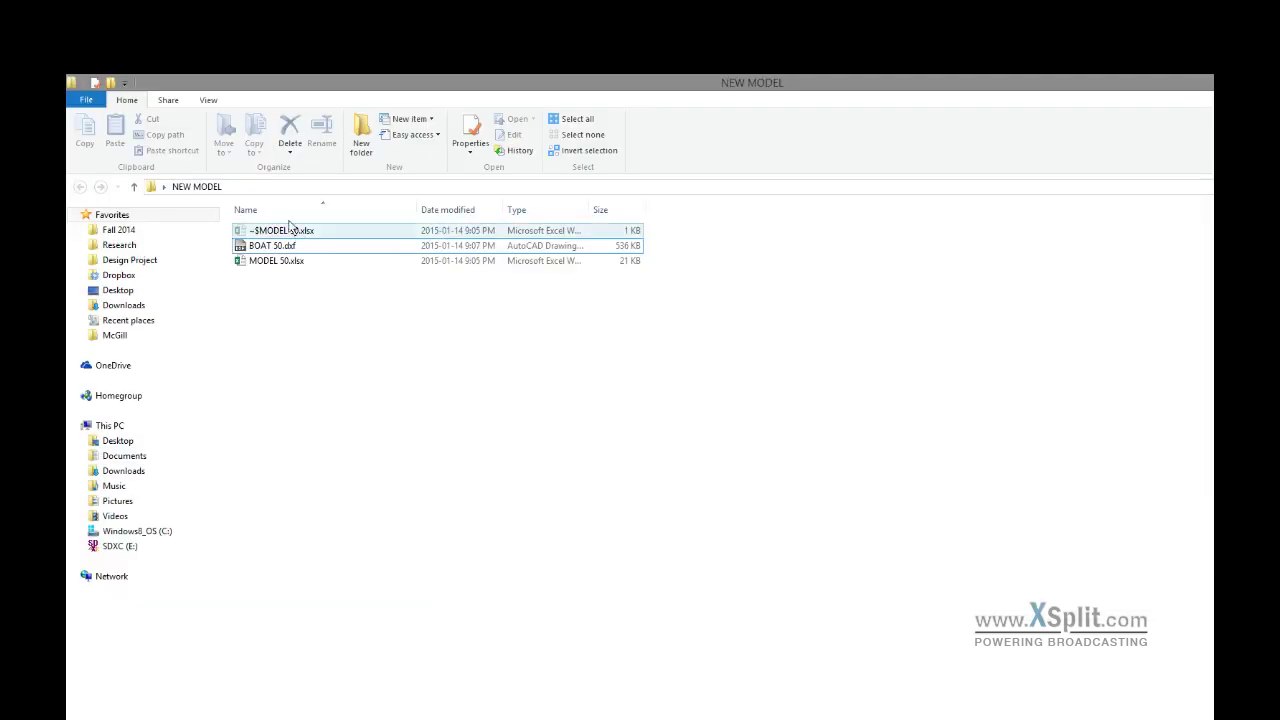